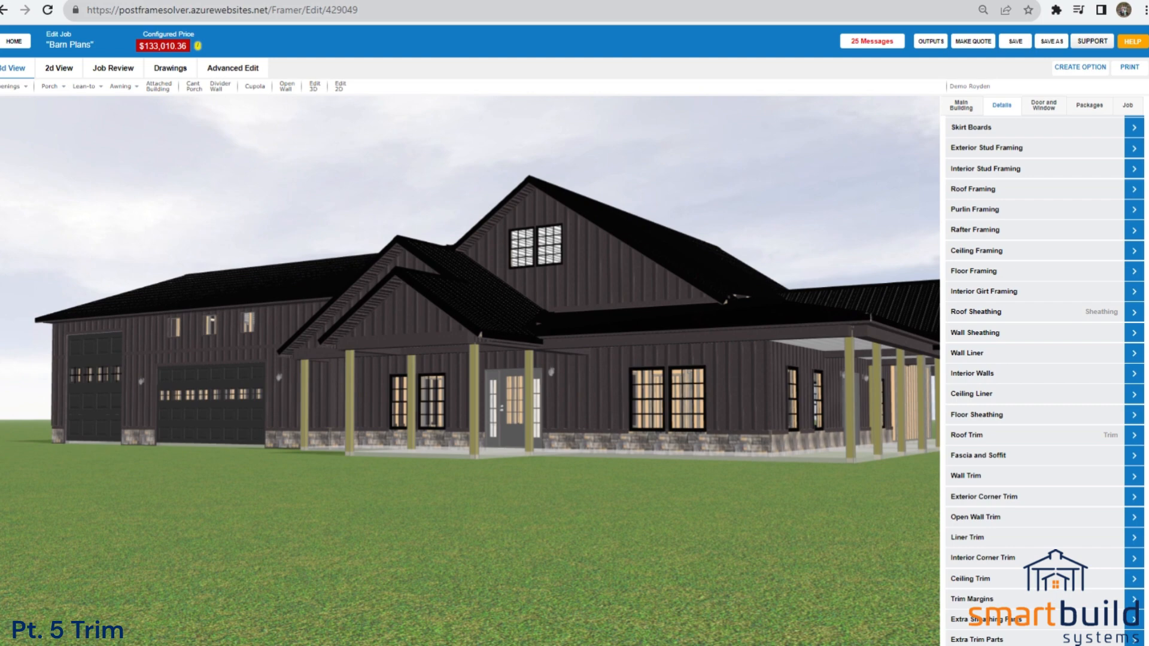
View the front of the barn in 3D and open the Roof Trim settings.
drag(578, 494, 713, 503)
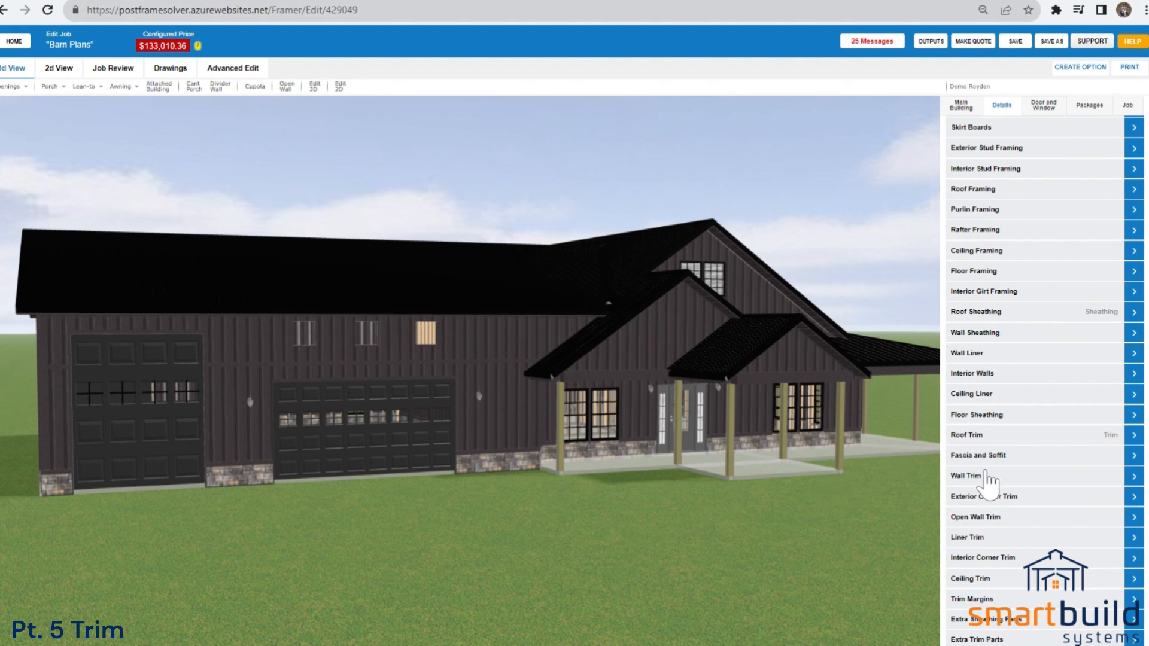
drag(903, 481, 759, 486)
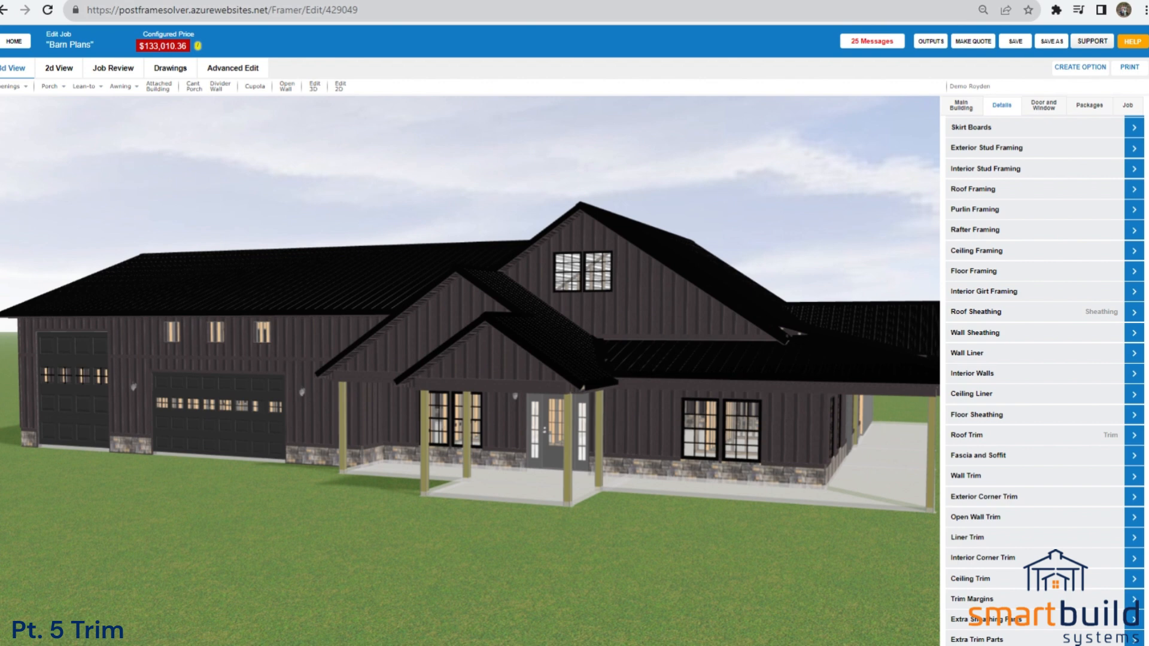
click(970, 435)
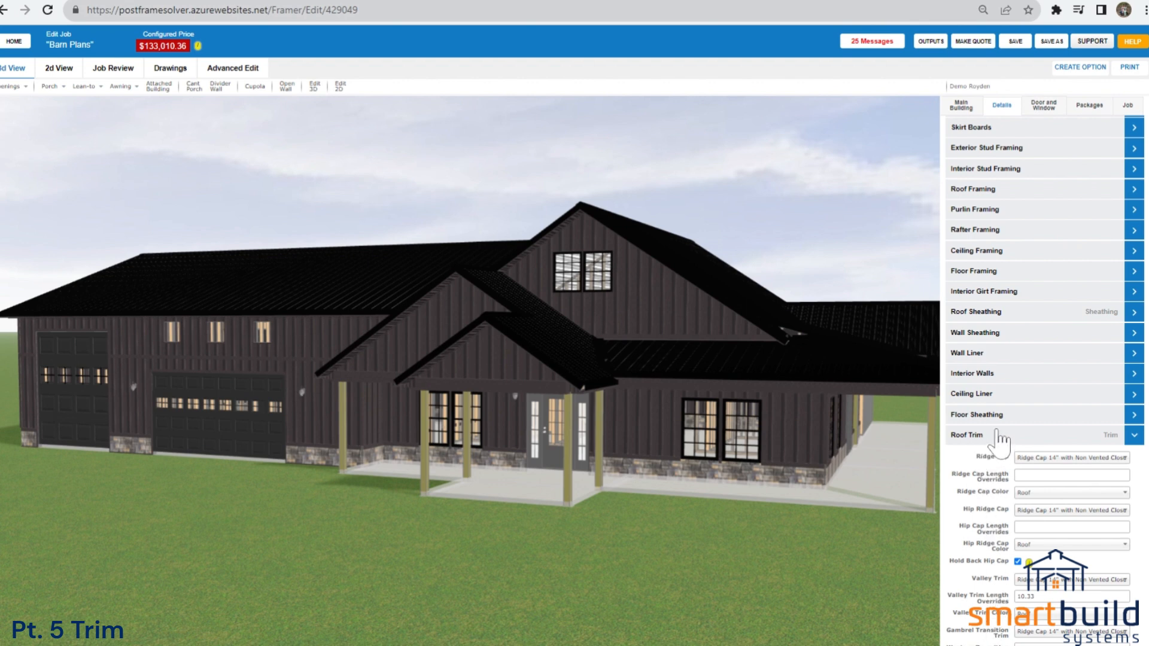
click(984, 443)
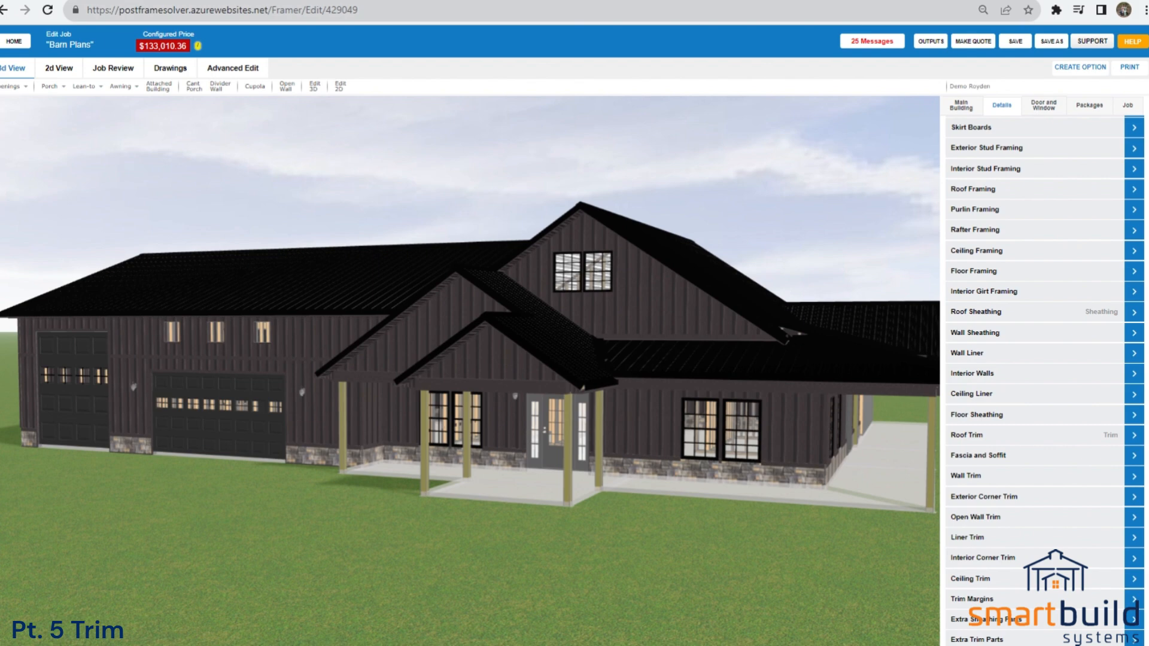
click(981, 440)
Examine the roof's ridges, hips and valleys from above and check the available Ridge Cap Color choices.
drag(786, 469, 841, 527)
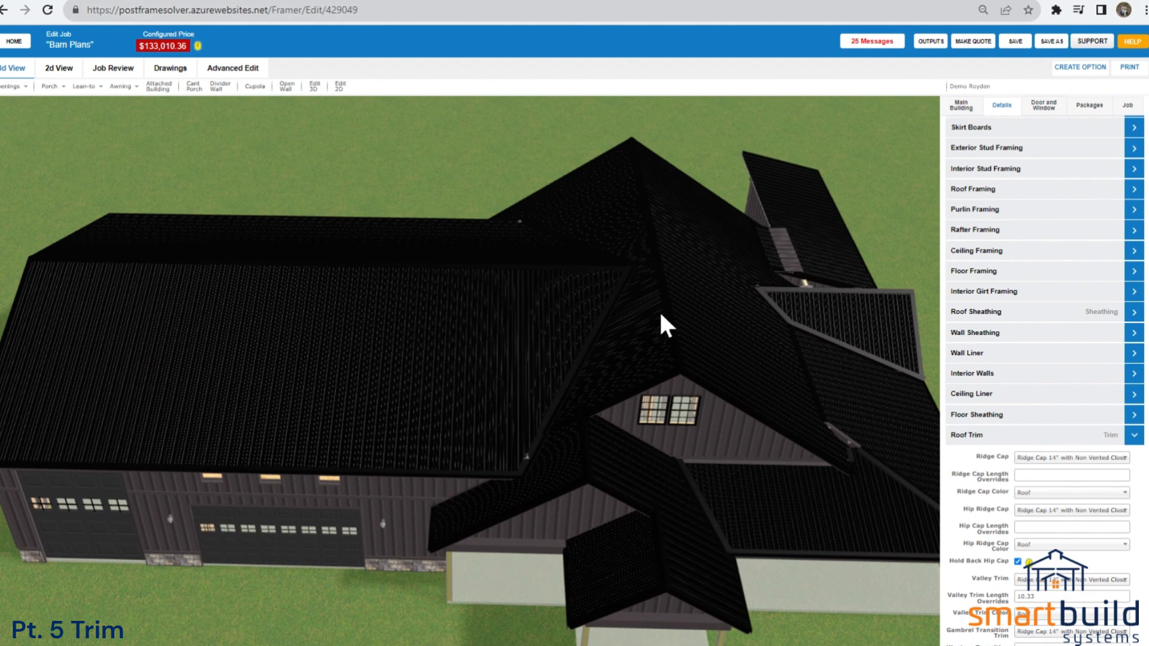
drag(748, 554, 738, 528)
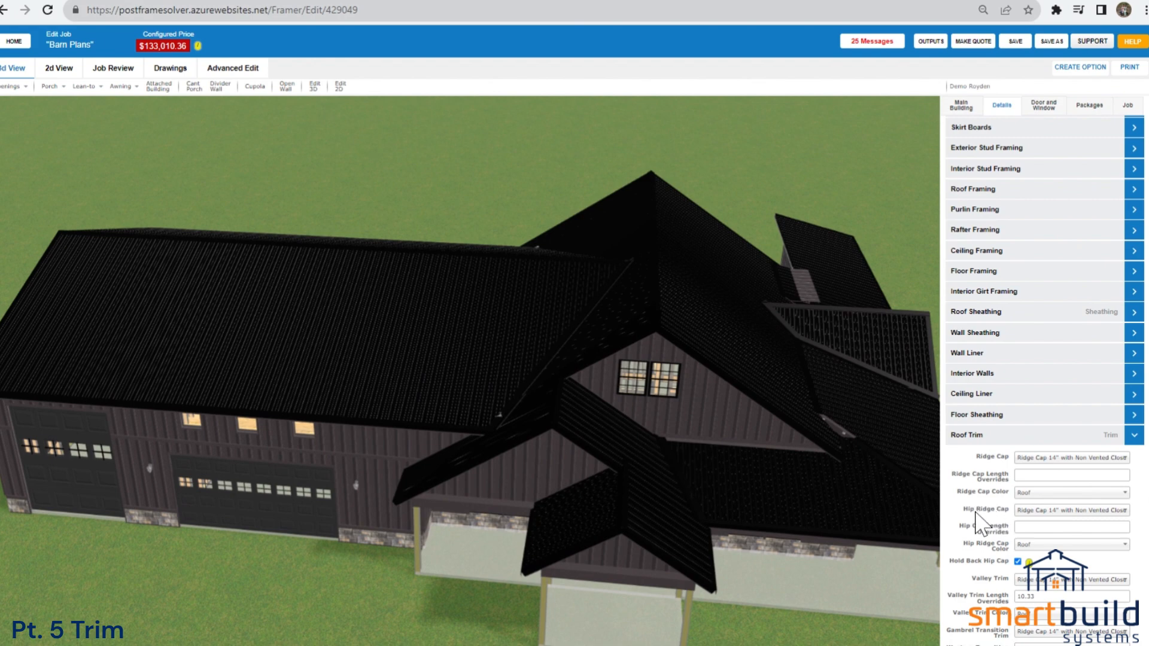
drag(846, 540, 681, 534)
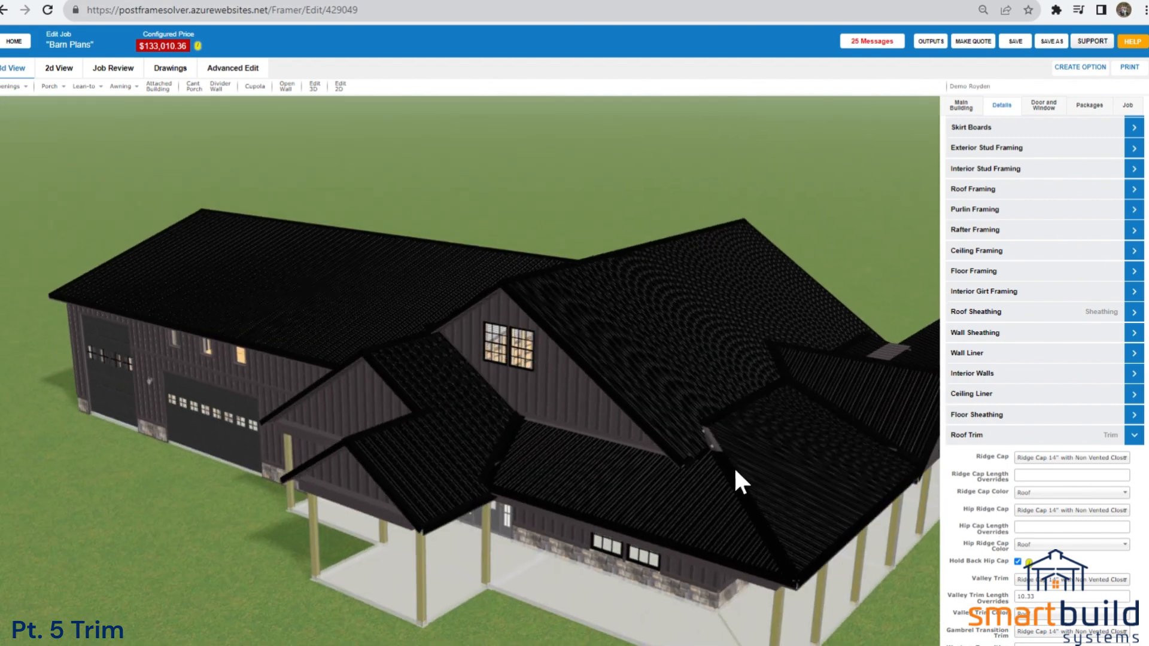
drag(738, 513, 733, 507)
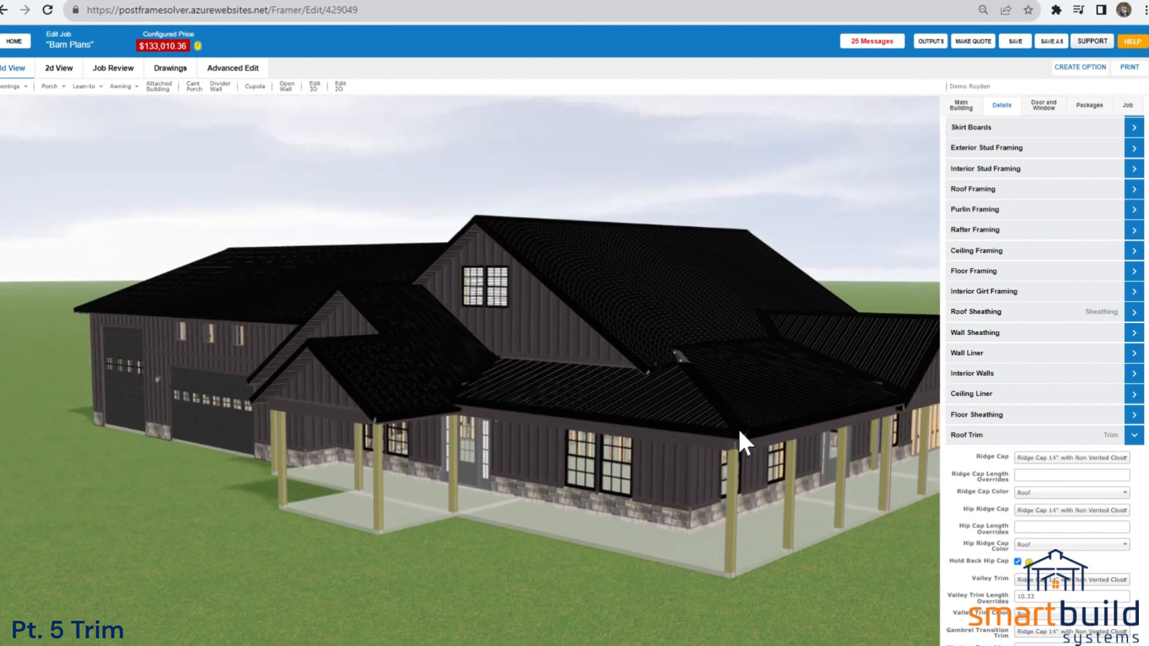
click(1025, 491)
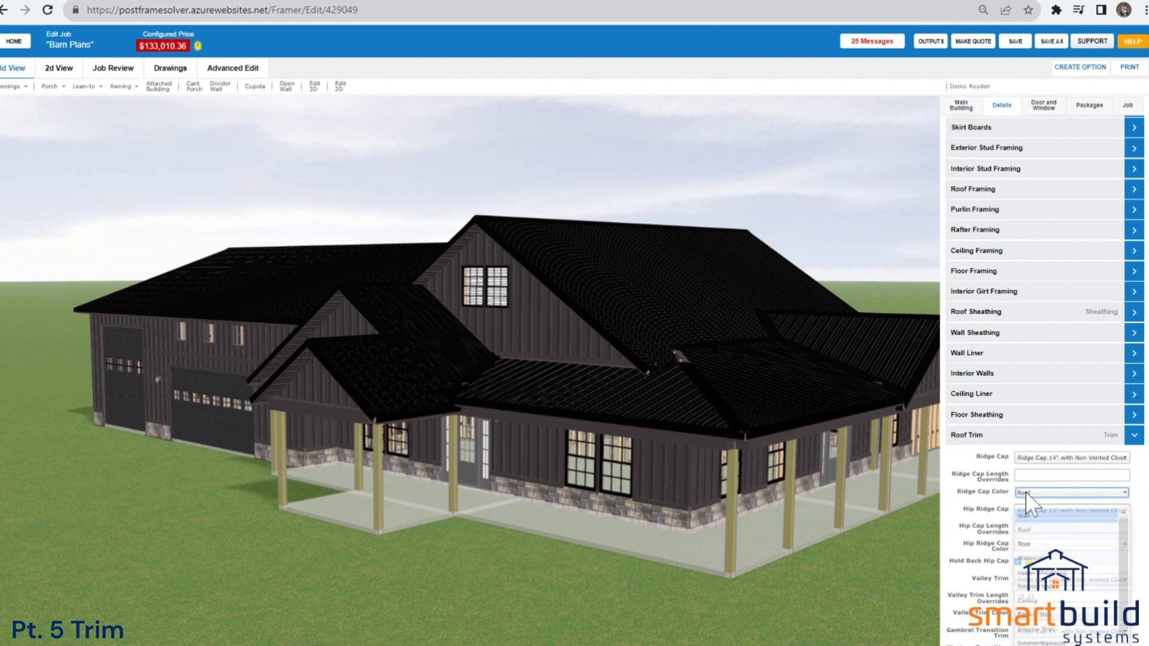
click(986, 500)
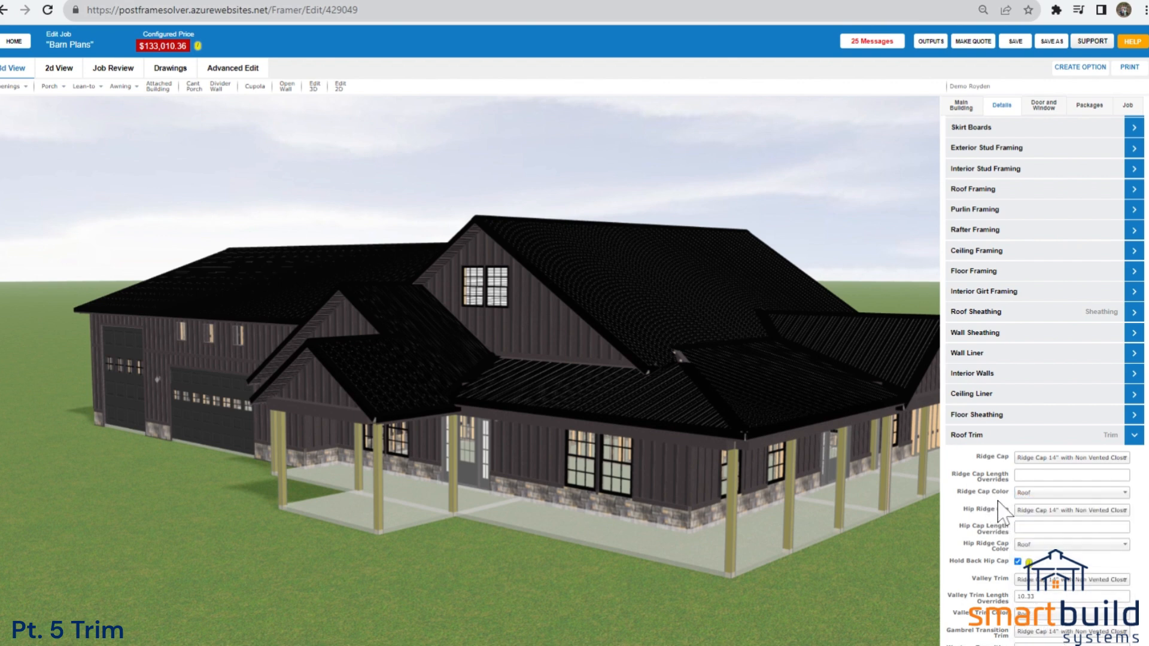
Try a Hip Cap Length Override of 10 and clear the field again.
click(1018, 527)
text(10)
key(BackSpace)
key(BackSpace)
Review the valley, transition, eave edge and gable edge trim settings against the porch roofs and garage wing in 3D.
drag(629, 458, 573, 463)
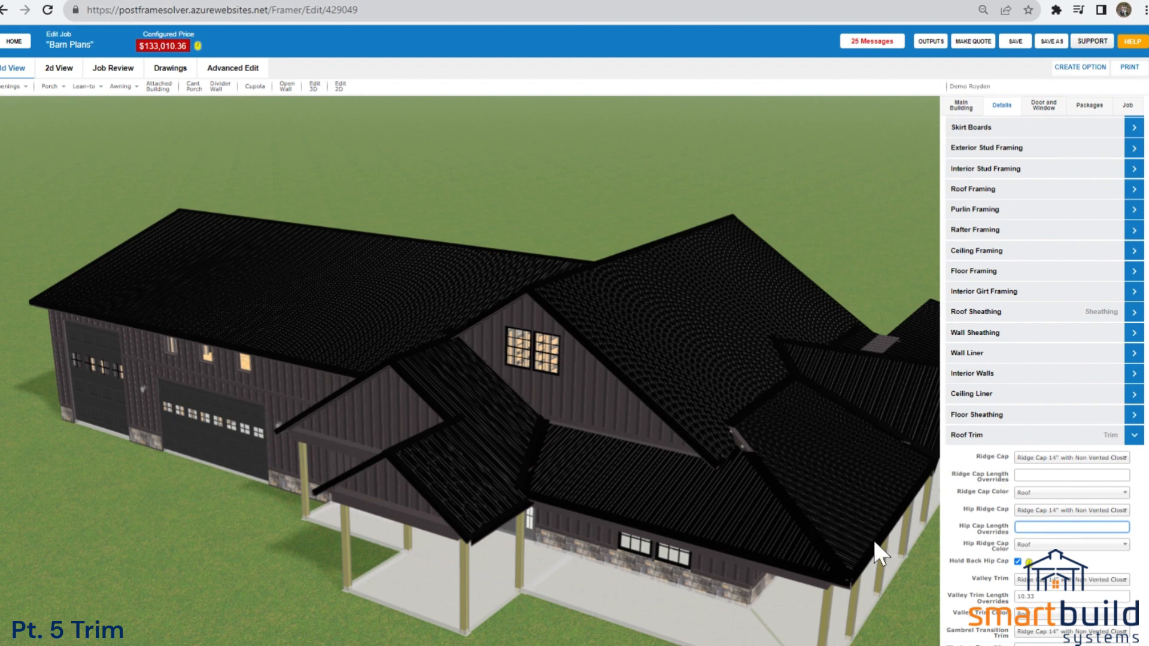
click(976, 622)
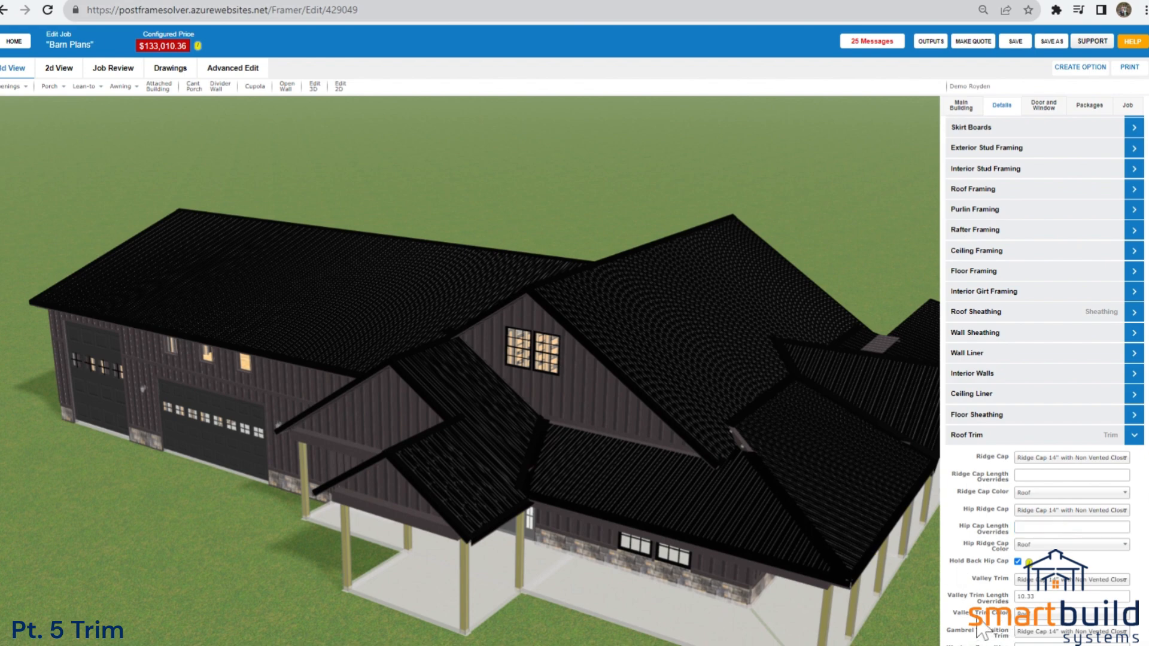
scroll(982, 628, down, 4)
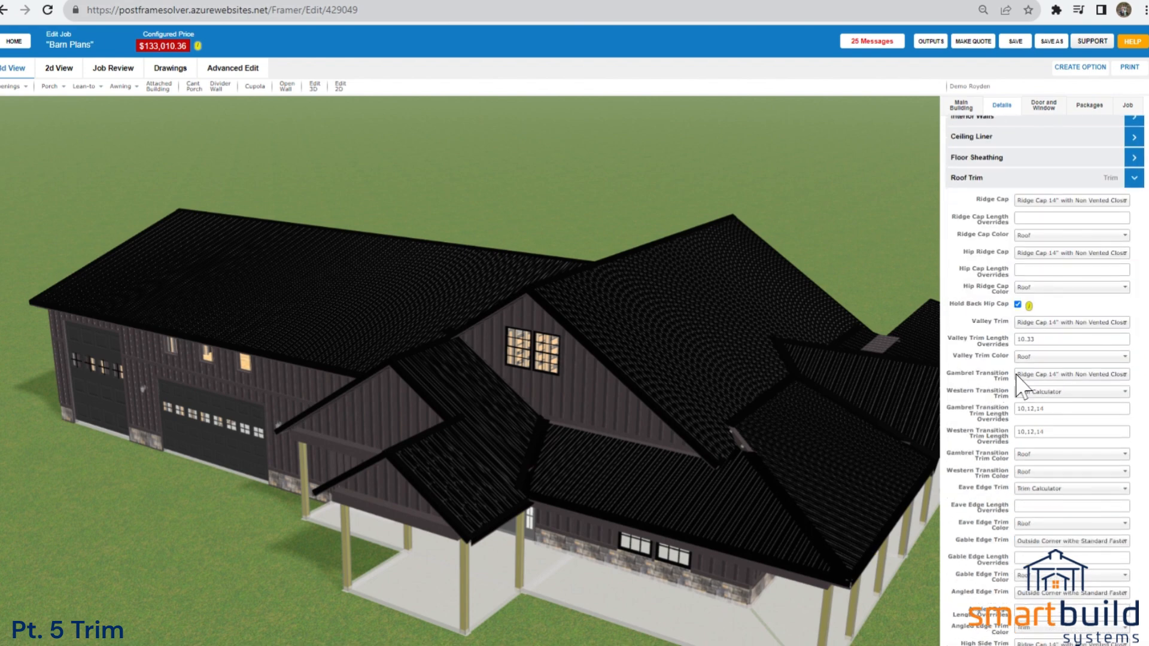
drag(674, 465, 678, 211)
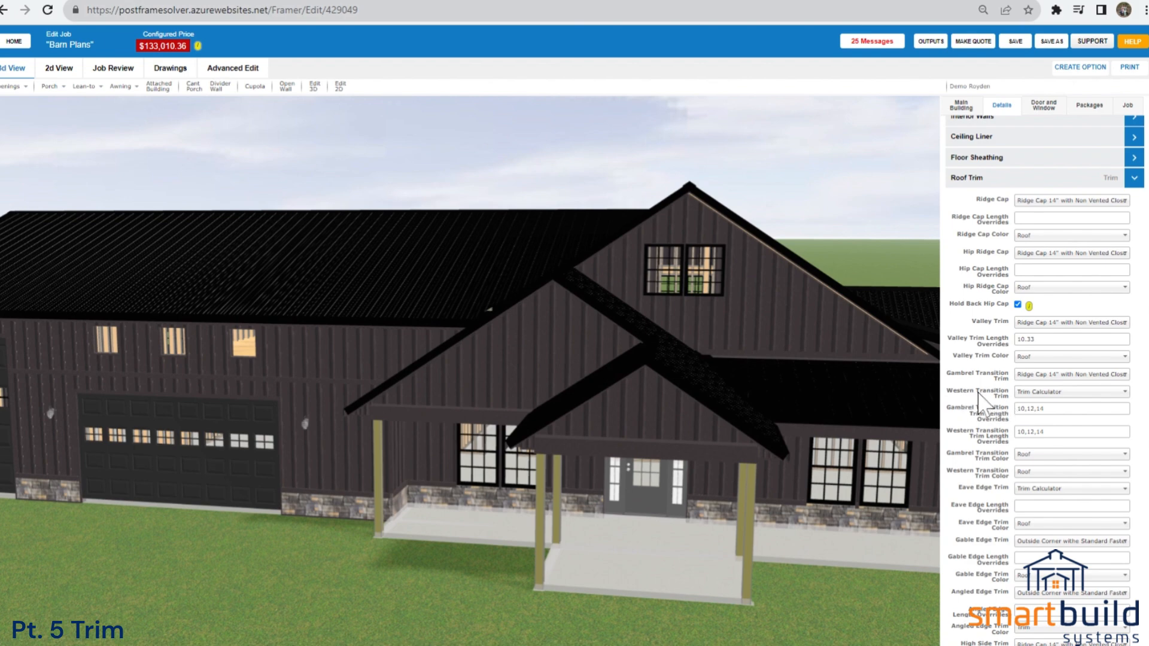
drag(898, 393, 690, 227)
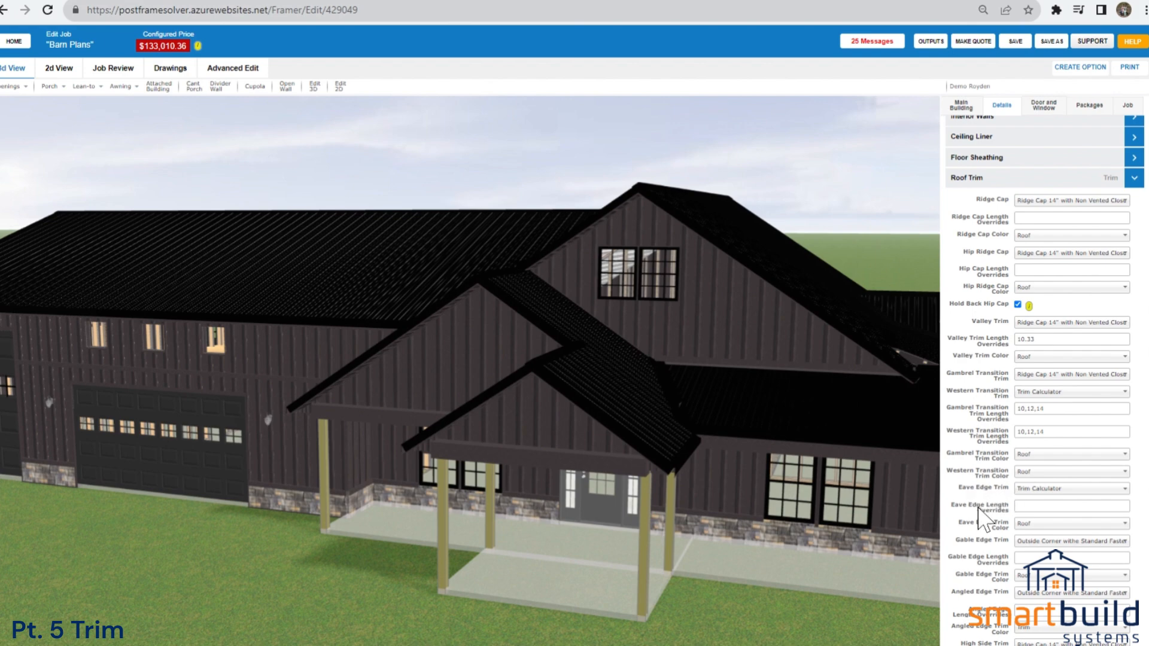
drag(727, 537, 832, 462)
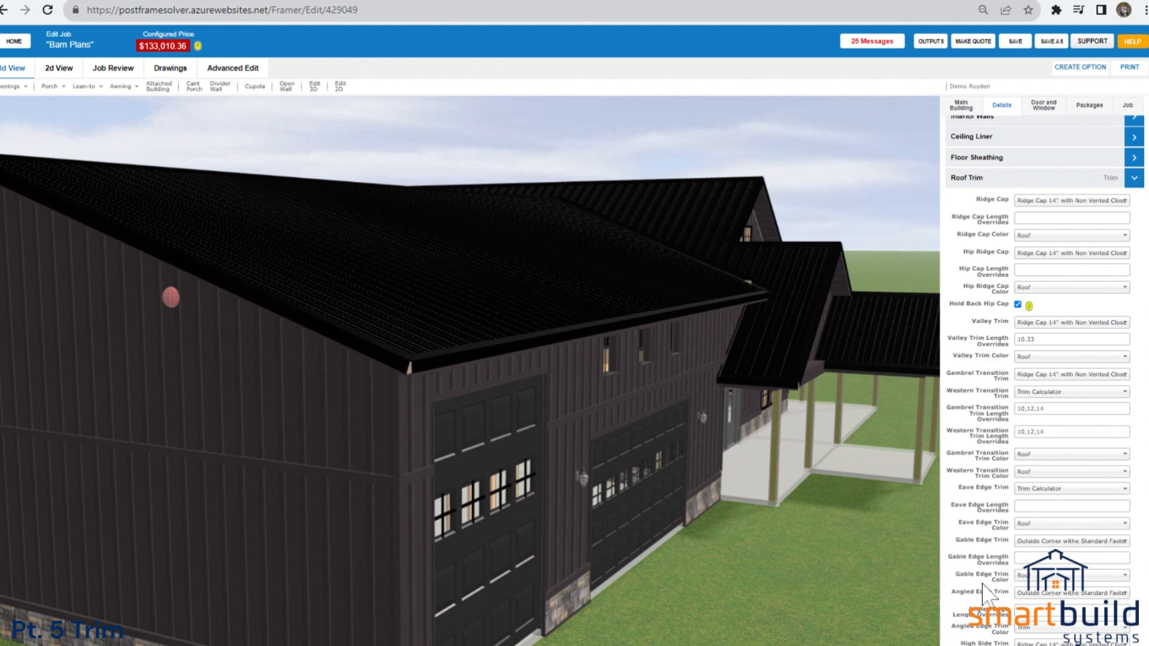
drag(718, 526, 616, 483)
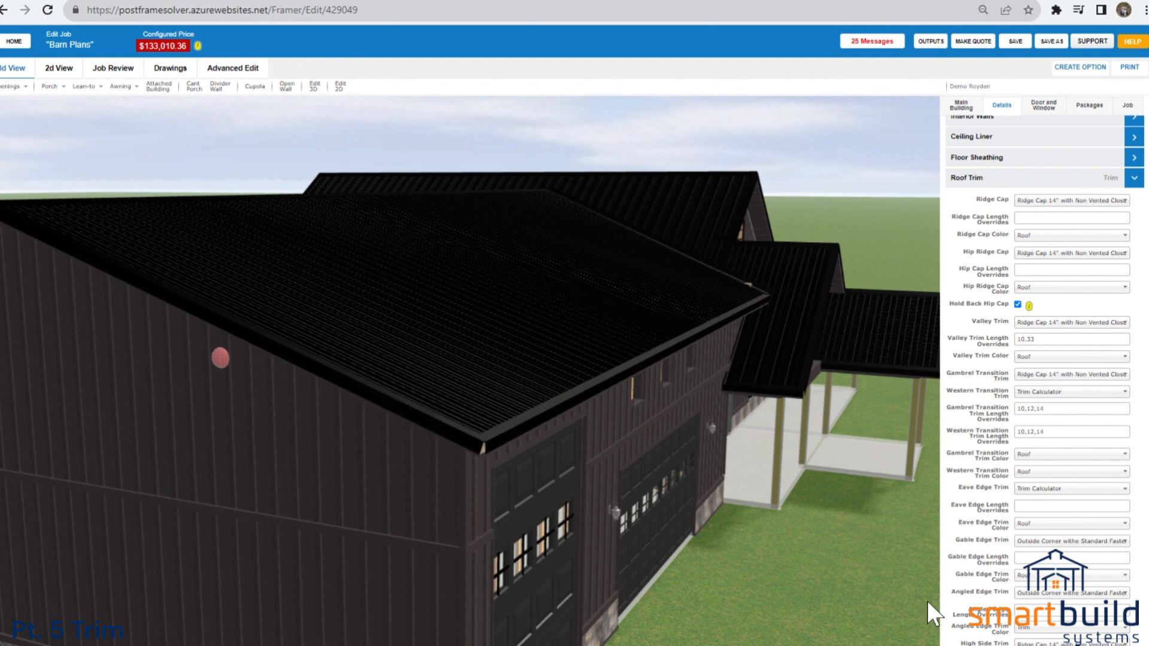
scroll(585, 483, down, 3)
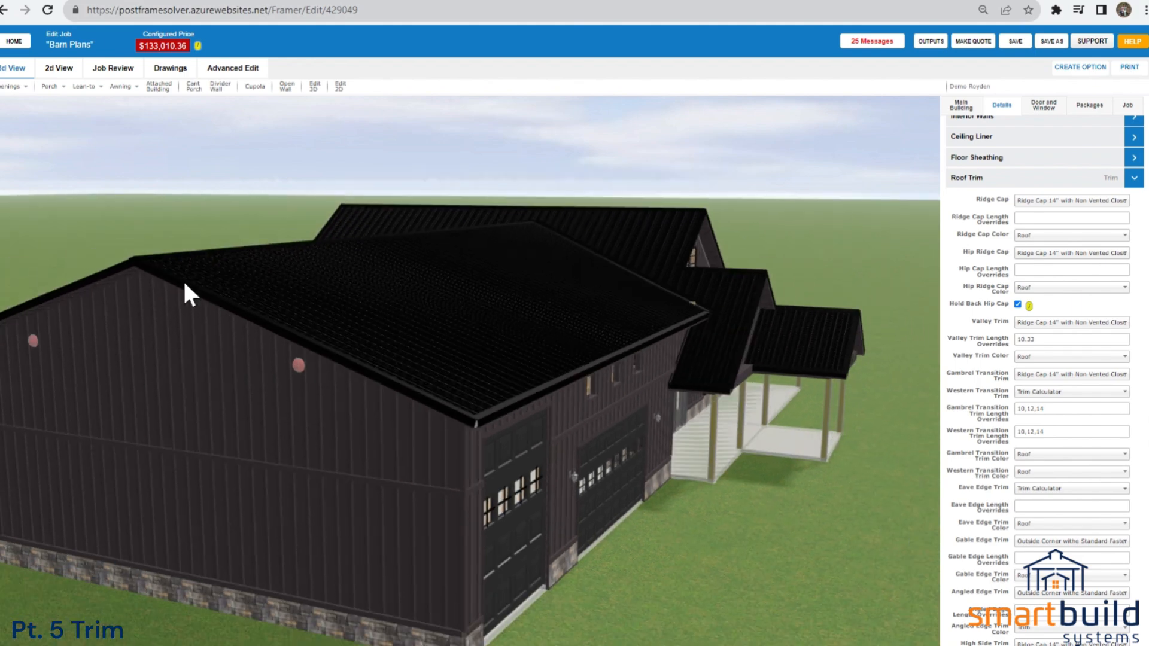
drag(217, 290, 253, 286)
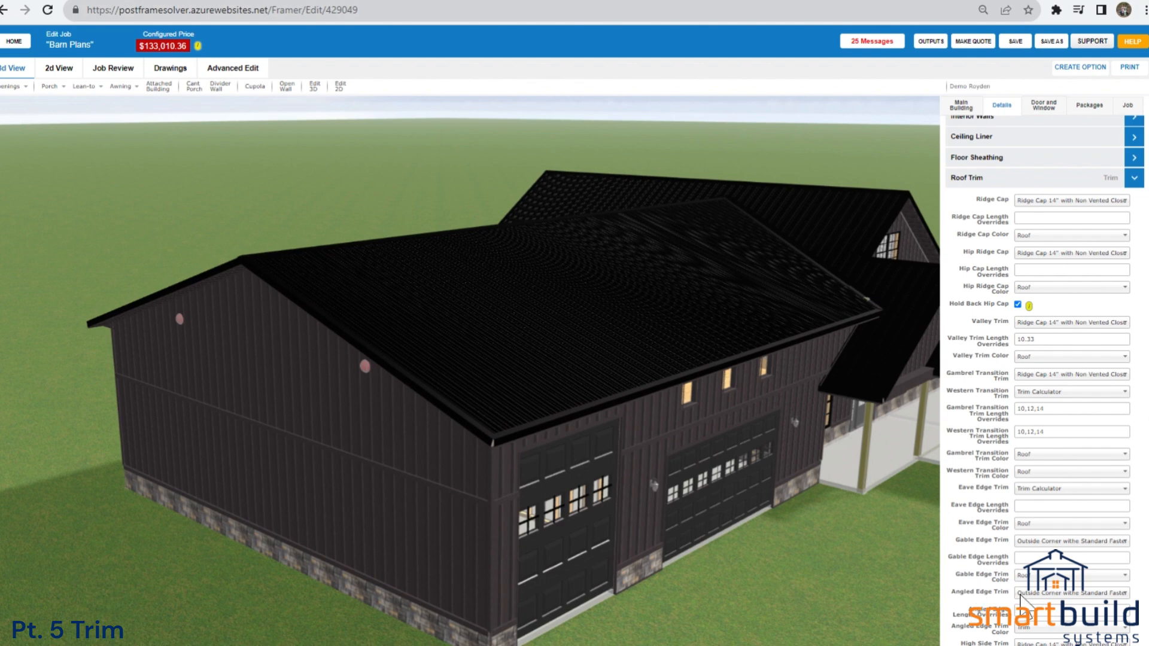
drag(749, 572, 697, 551)
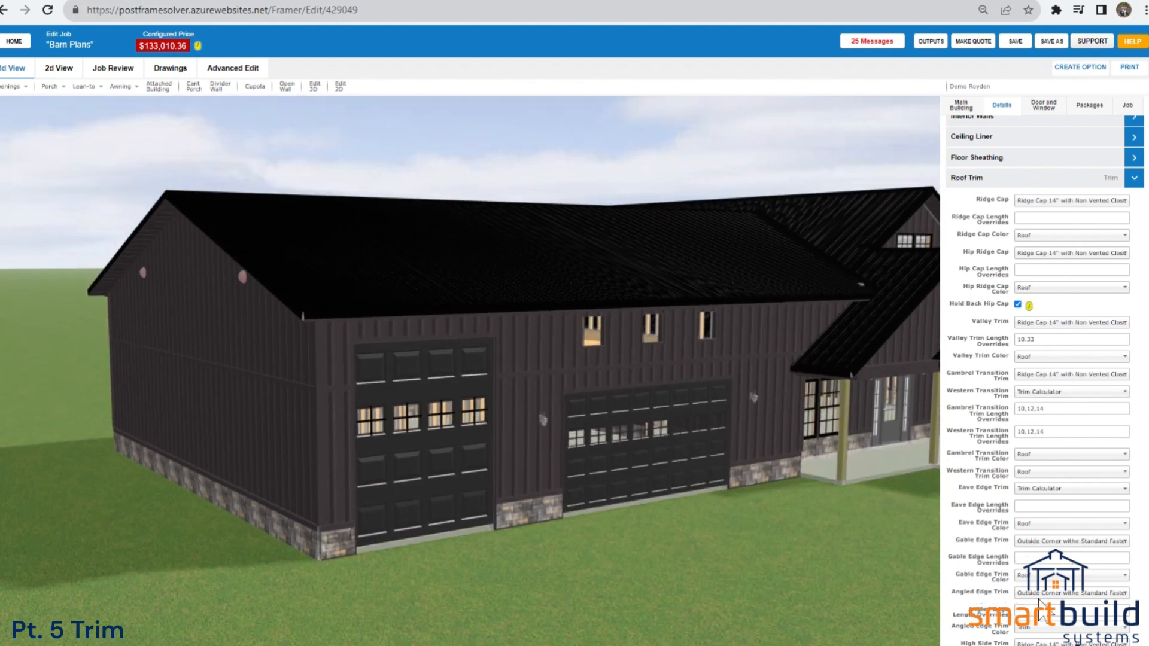
Review the angled edge, high side, gable flashing and shed flashing settings while inspecting the roof-to-wall junctions around the building.
scroll(1031, 640, down, 4)
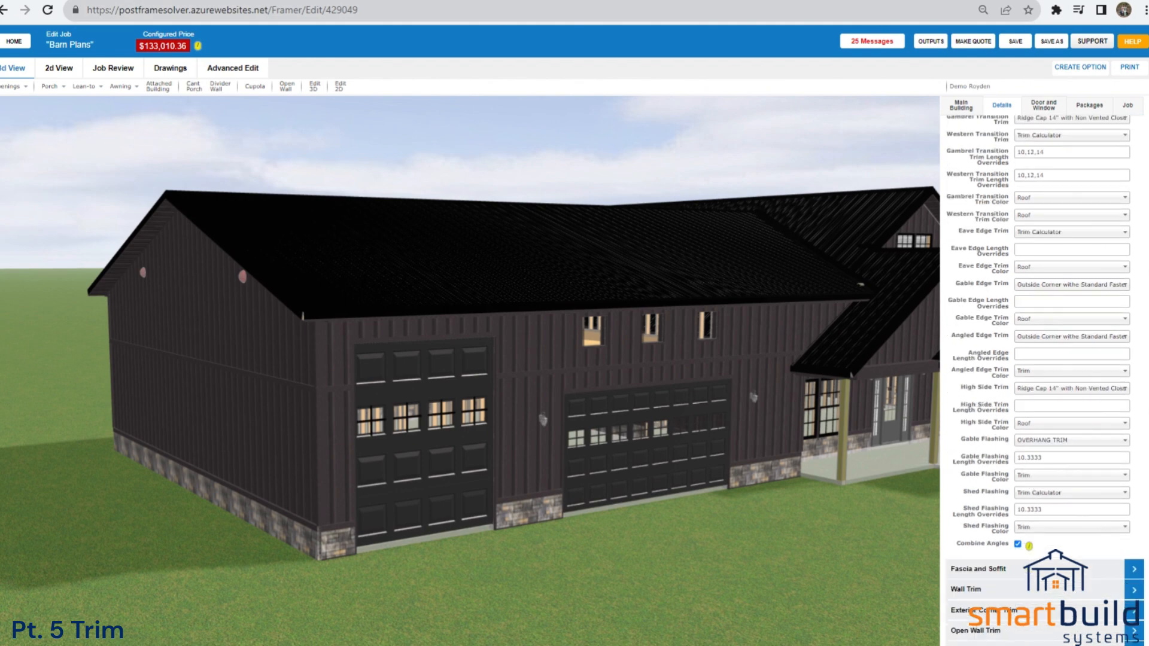
drag(595, 534, 813, 528)
drag(510, 505, 474, 509)
drag(369, 379, 311, 359)
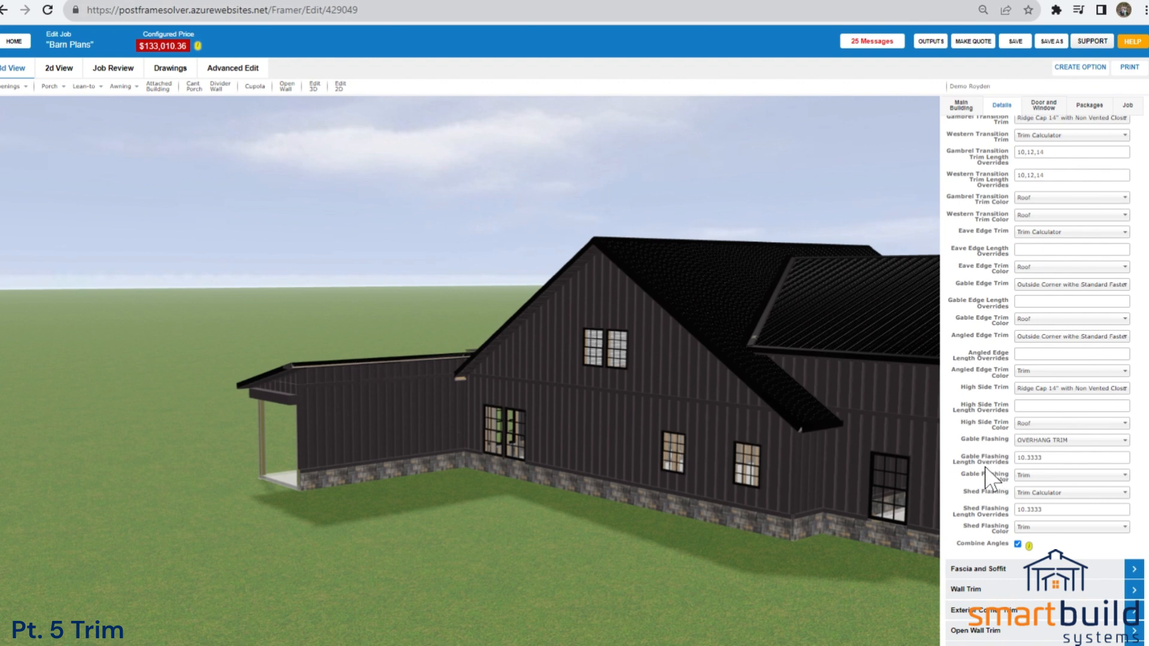
drag(360, 368, 321, 372)
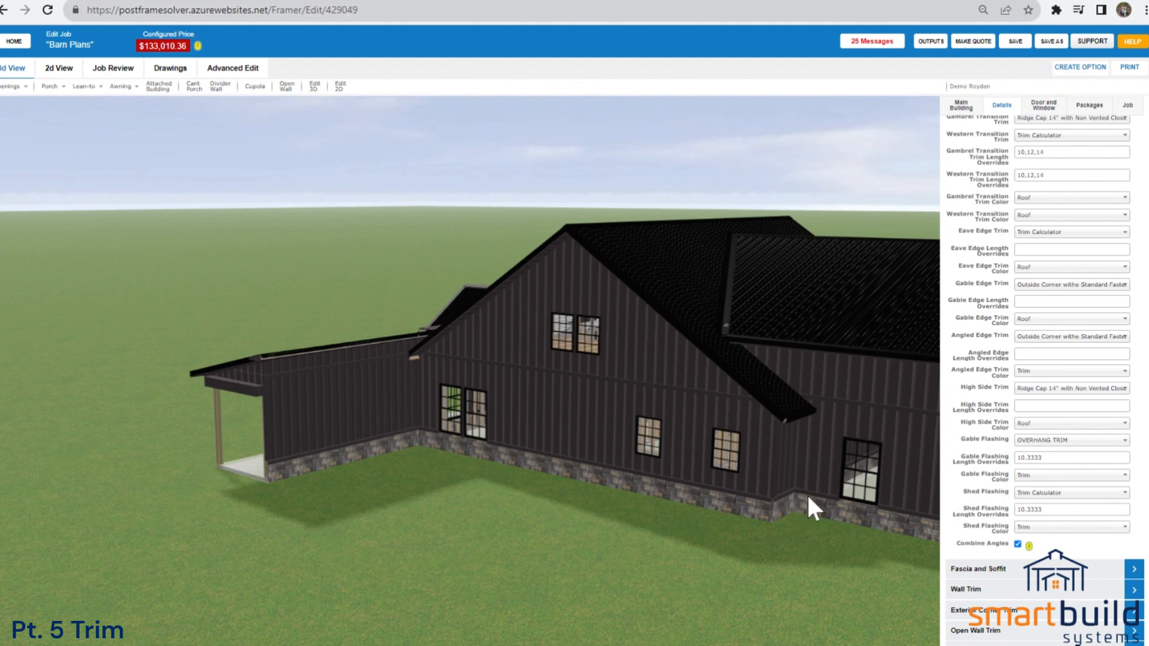
drag(825, 529, 476, 520)
scroll(476, 520, down, 5)
scroll(613, 524, up, 5)
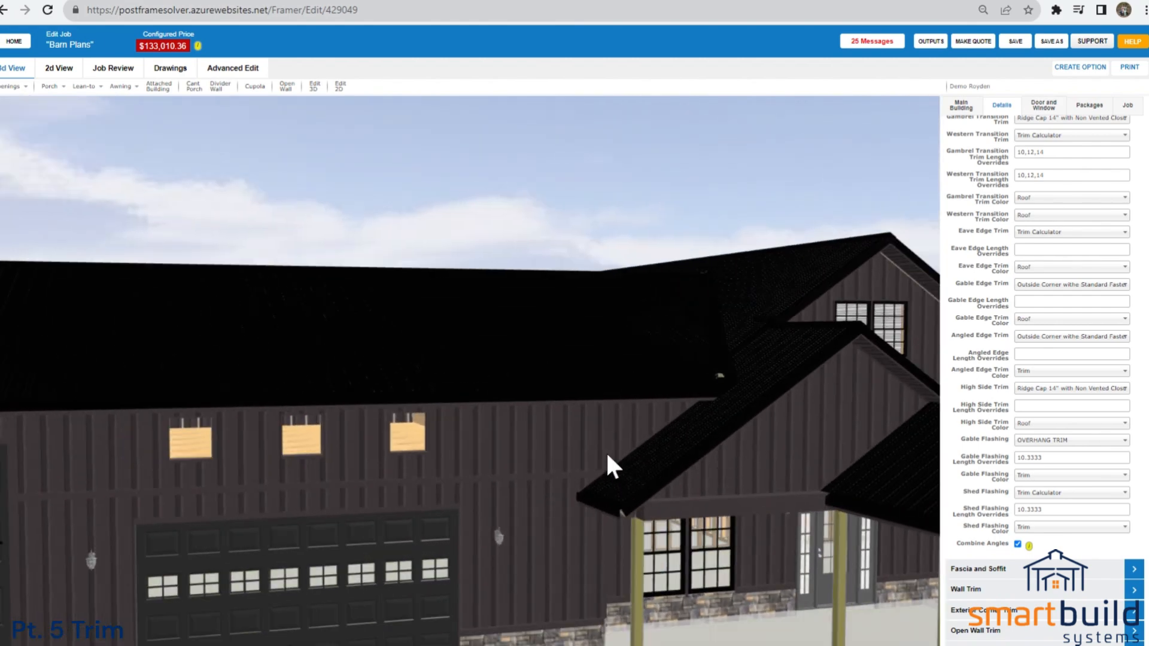
scroll(646, 497, up, 1)
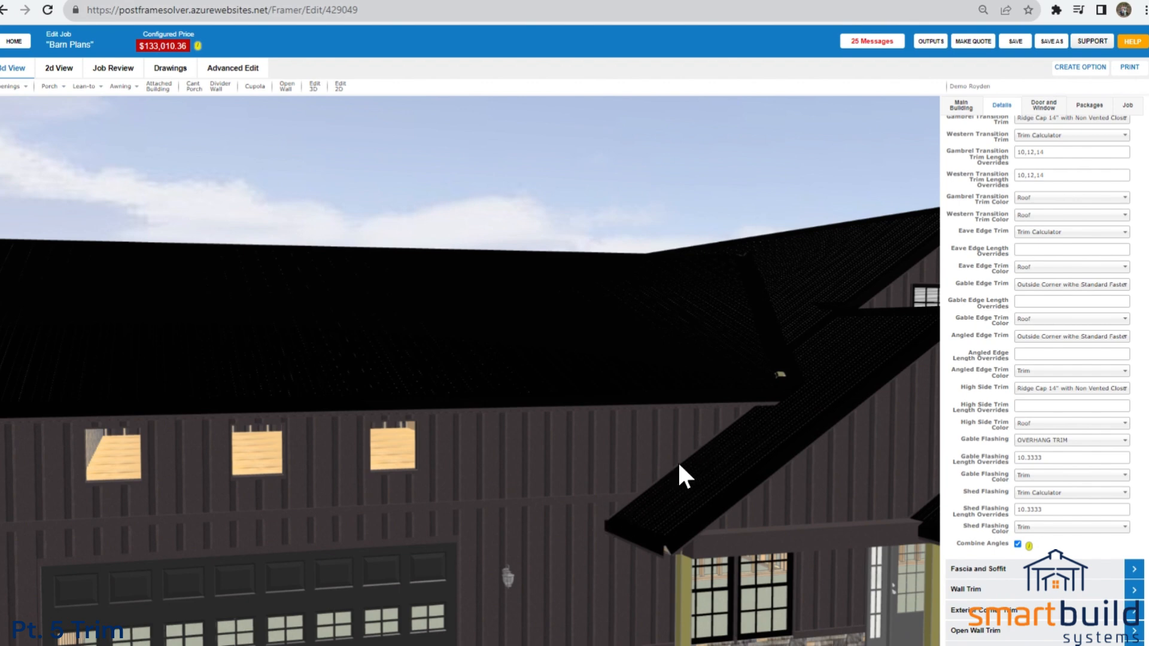
scroll(733, 458, down, 5)
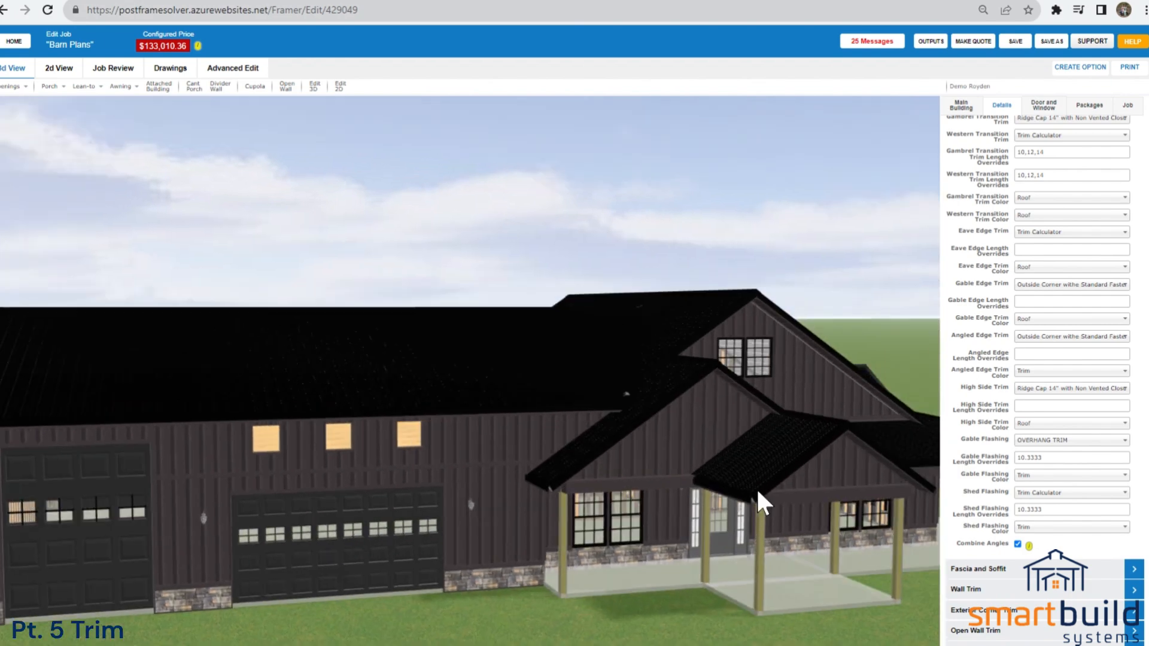
scroll(707, 497, up, 5)
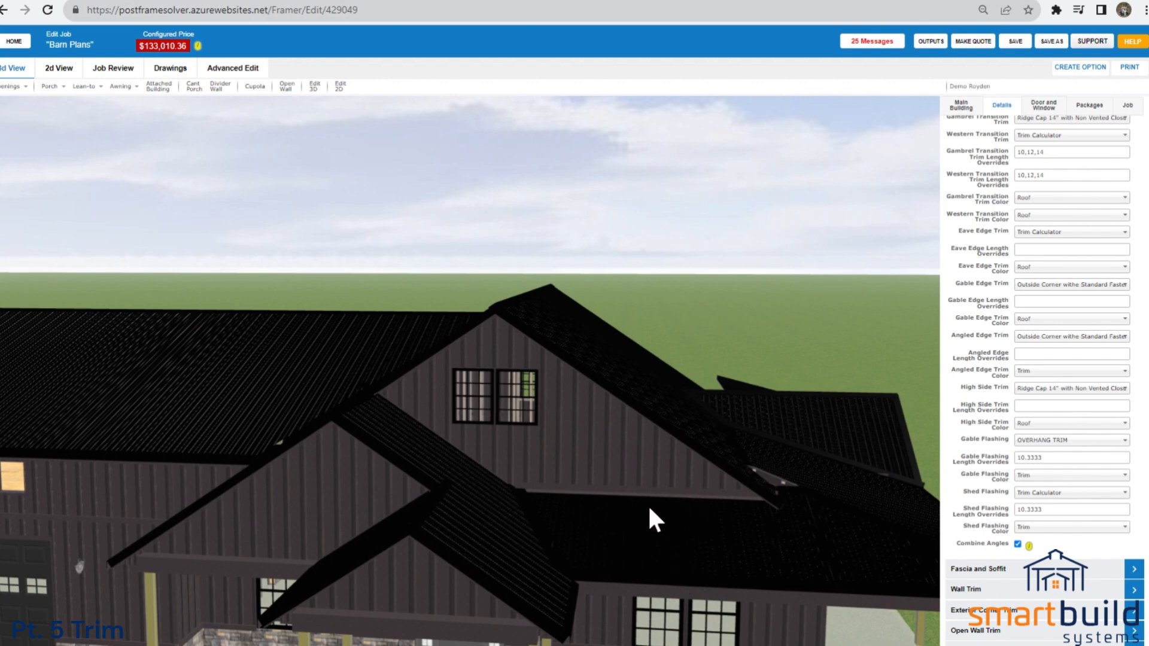
Open the Fascia and Soffit settings and inspect the fascia and soffits on the front gables and eaves.
click(998, 571)
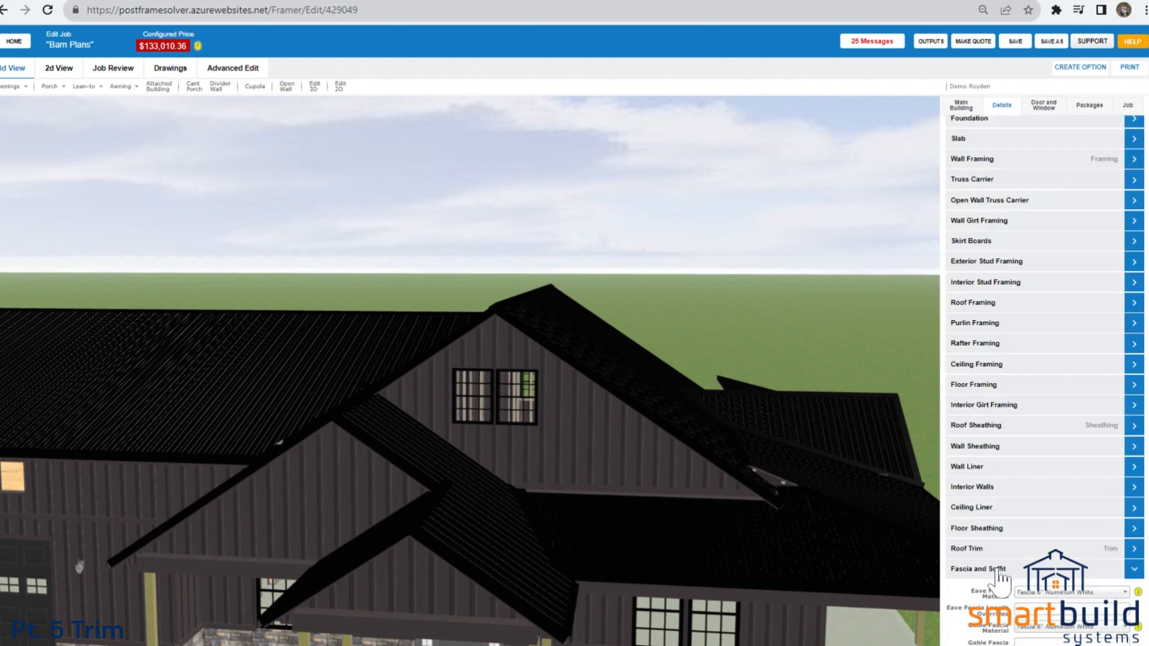
scroll(1124, 488, down, 5)
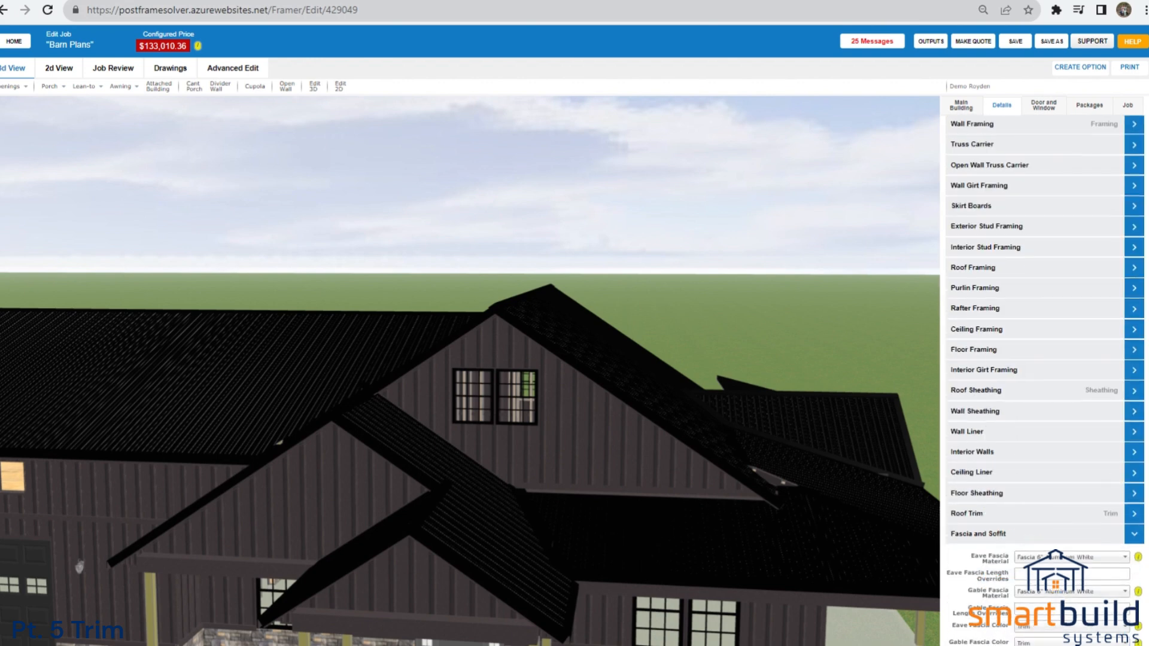
scroll(718, 570, down, 3)
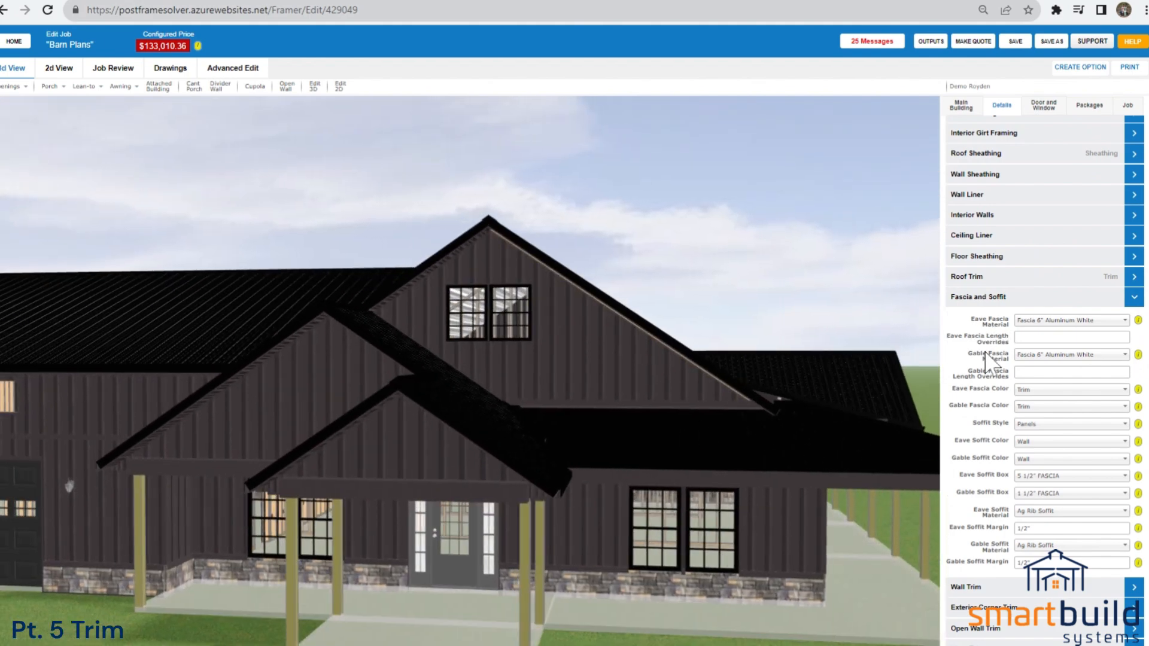
scroll(749, 400, down, 1)
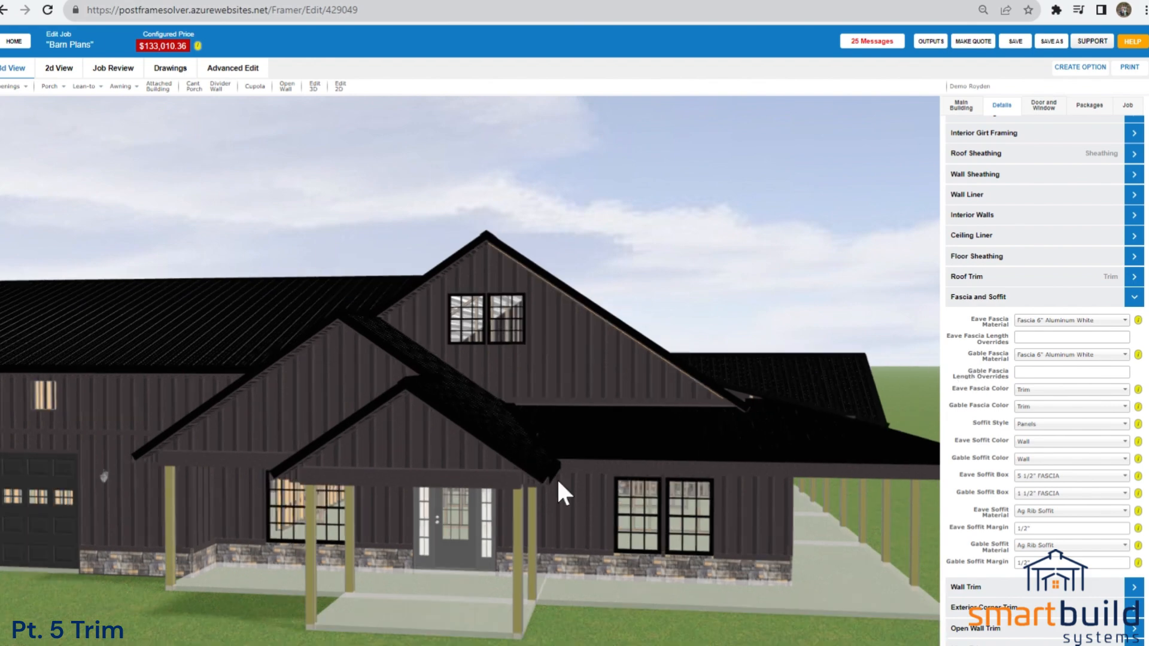
scroll(554, 482, up, 3)
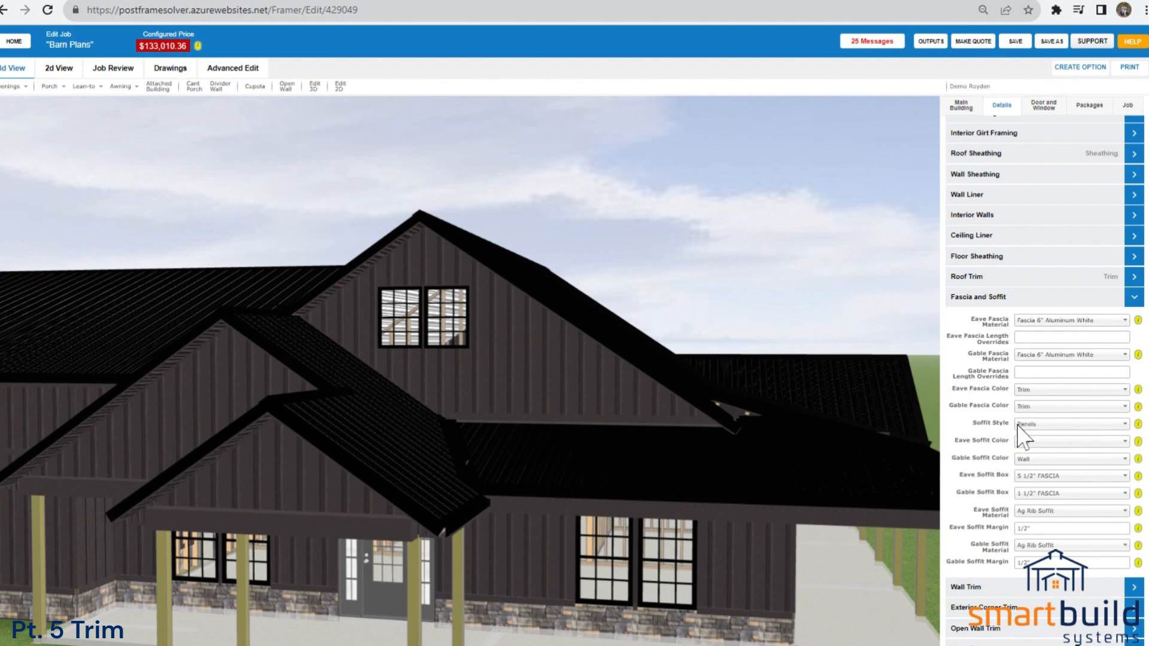
mouse_move(797, 482)
mouse_down()
mouse_move(810, 479)
mouse_move(806, 461)
mouse_up()
scroll(656, 315, up, 3)
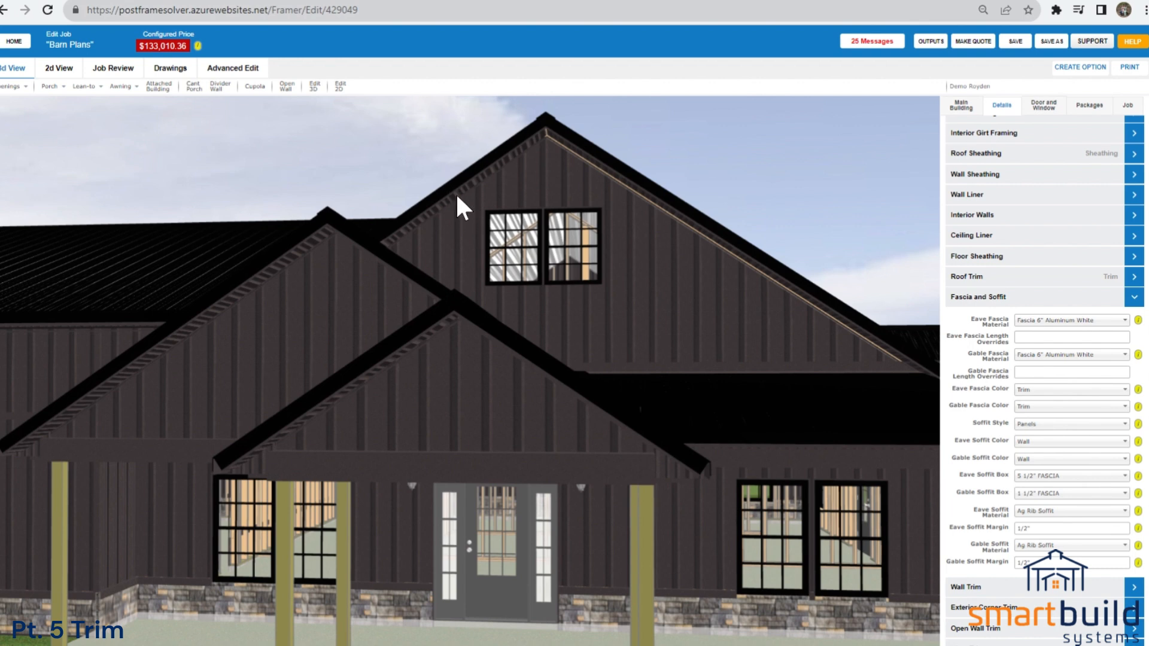
Check the Soffit Style choices and Gable Soffit Margin, and open the Wall Trim settings.
click(1030, 423)
click(960, 428)
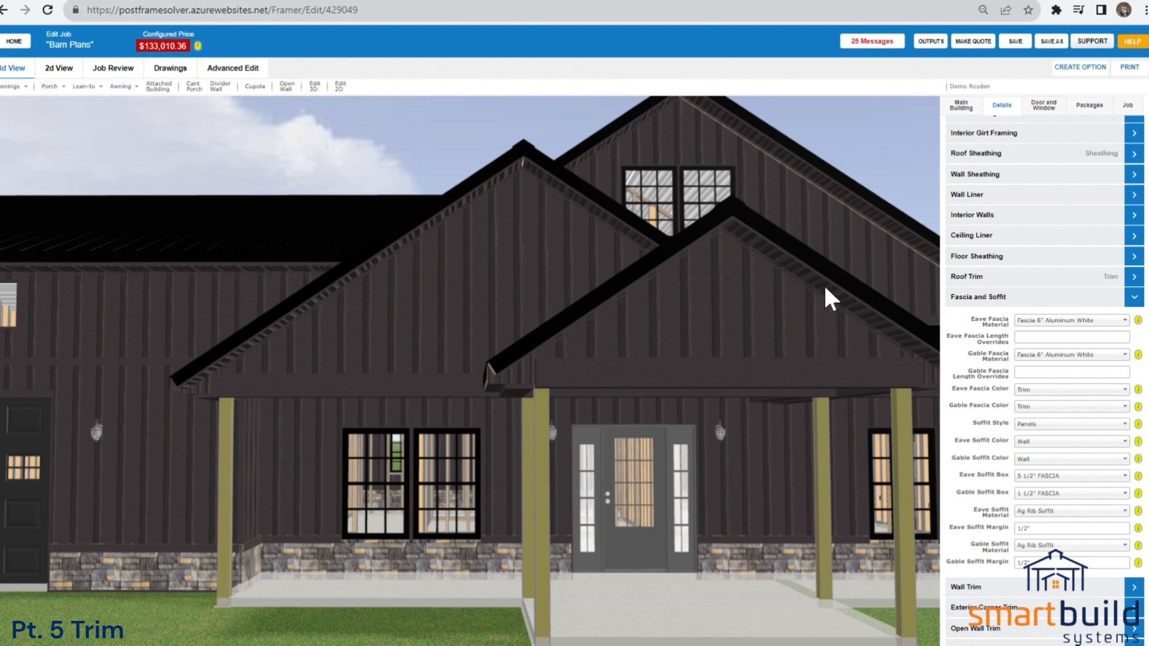
click(1020, 563)
click(977, 592)
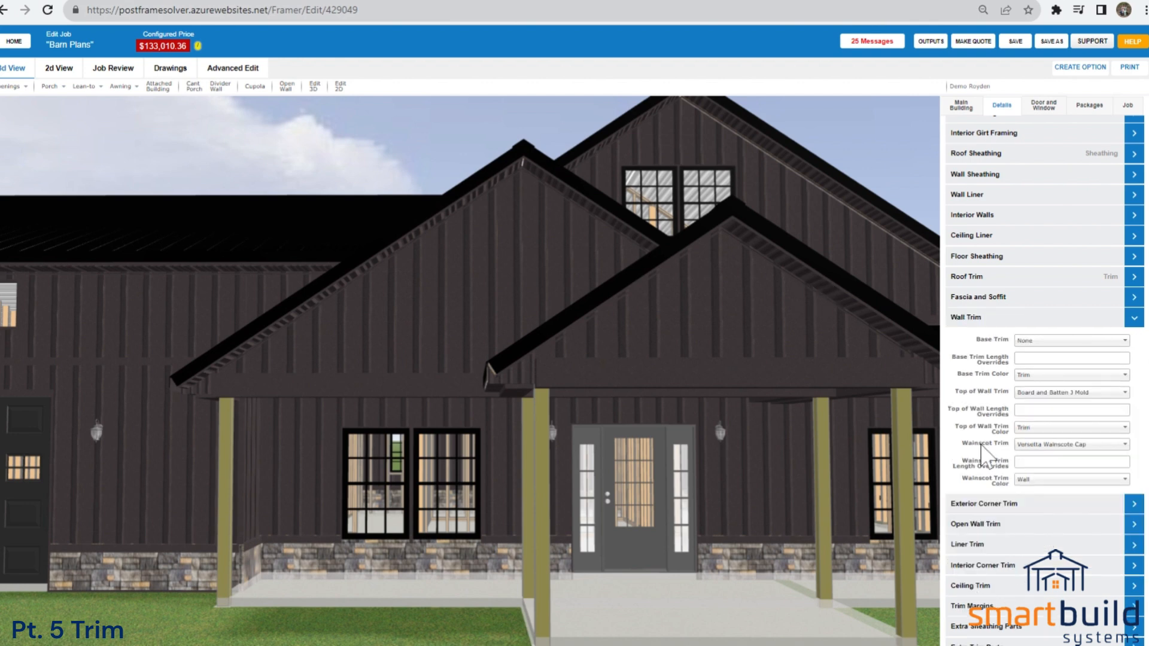
View the base of the garage wing walls and check the Base Trim choices in the Wall Trim settings.
scroll(648, 494, down, 2)
right_drag(480, 546, 599, 509)
scroll(513, 523, up, 2)
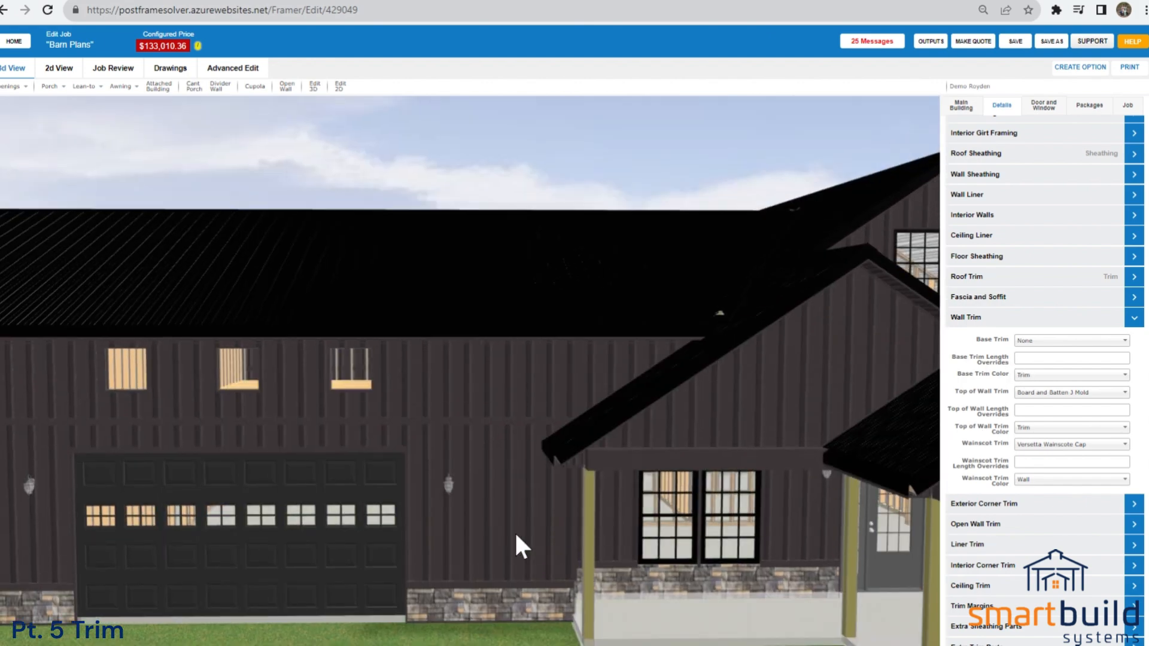
right_drag(528, 541, 547, 479)
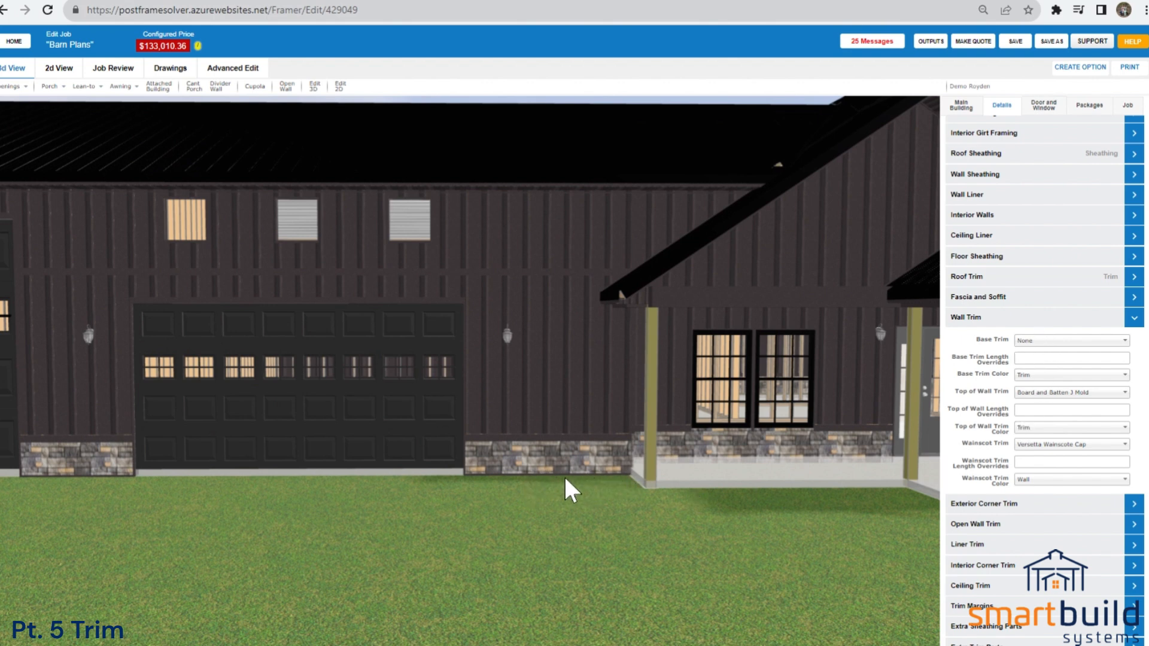
click(1047, 341)
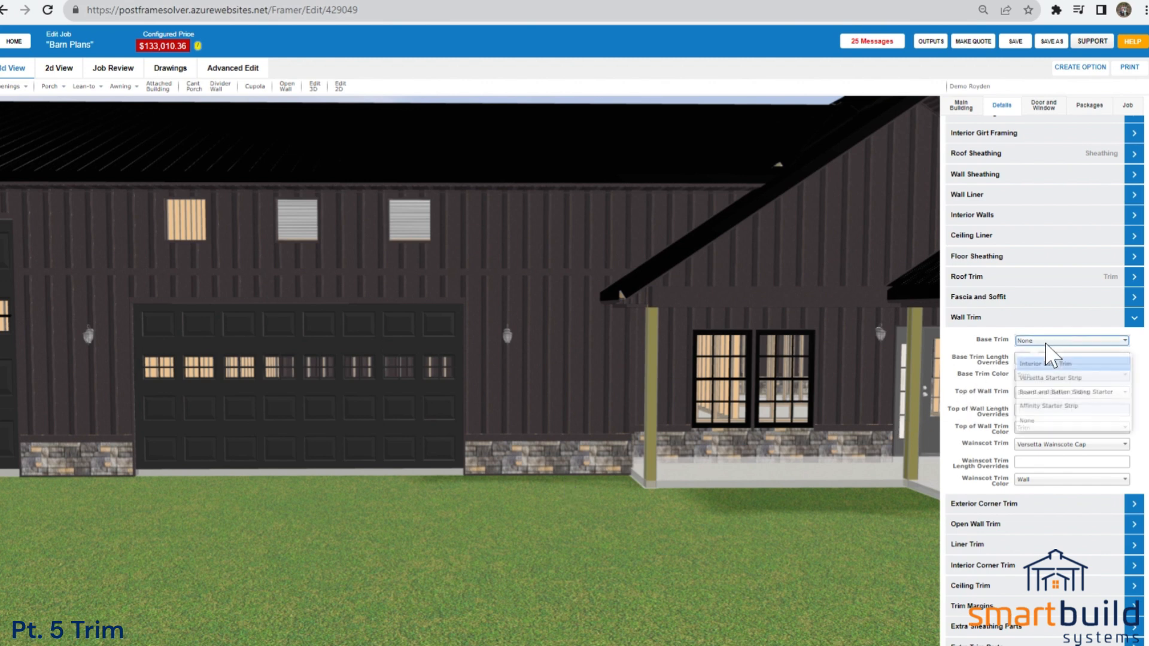
click(969, 349)
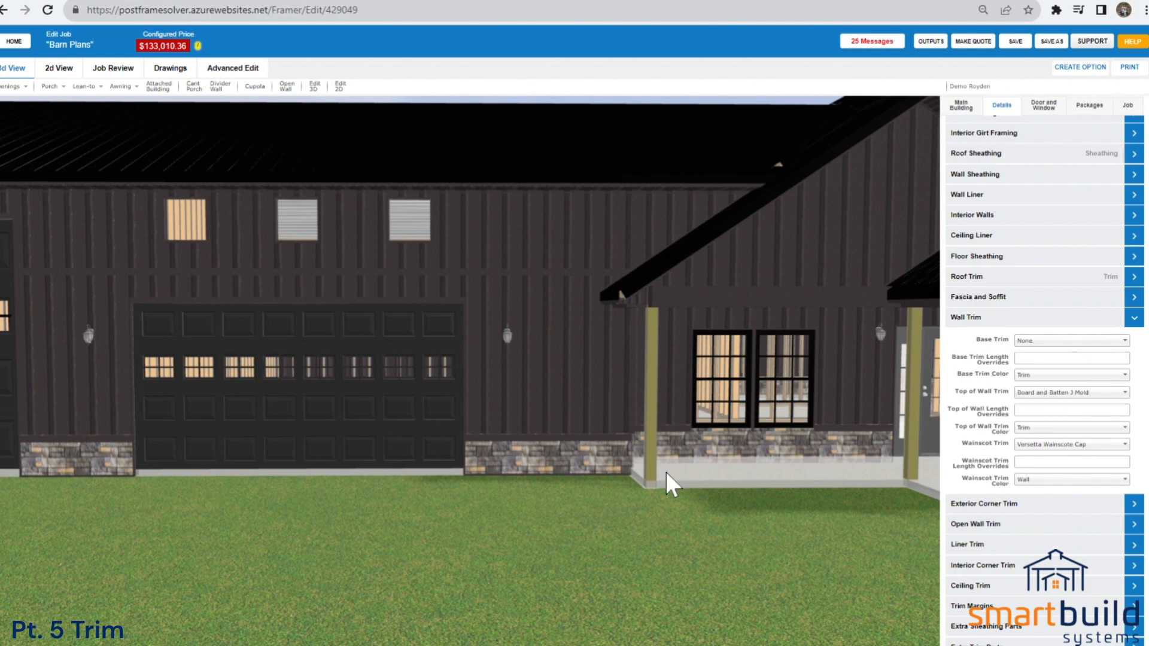
Inspect the wall base, top of wall and wainscot cap on the garage wing against the Wall Trim settings.
drag(638, 489, 686, 547)
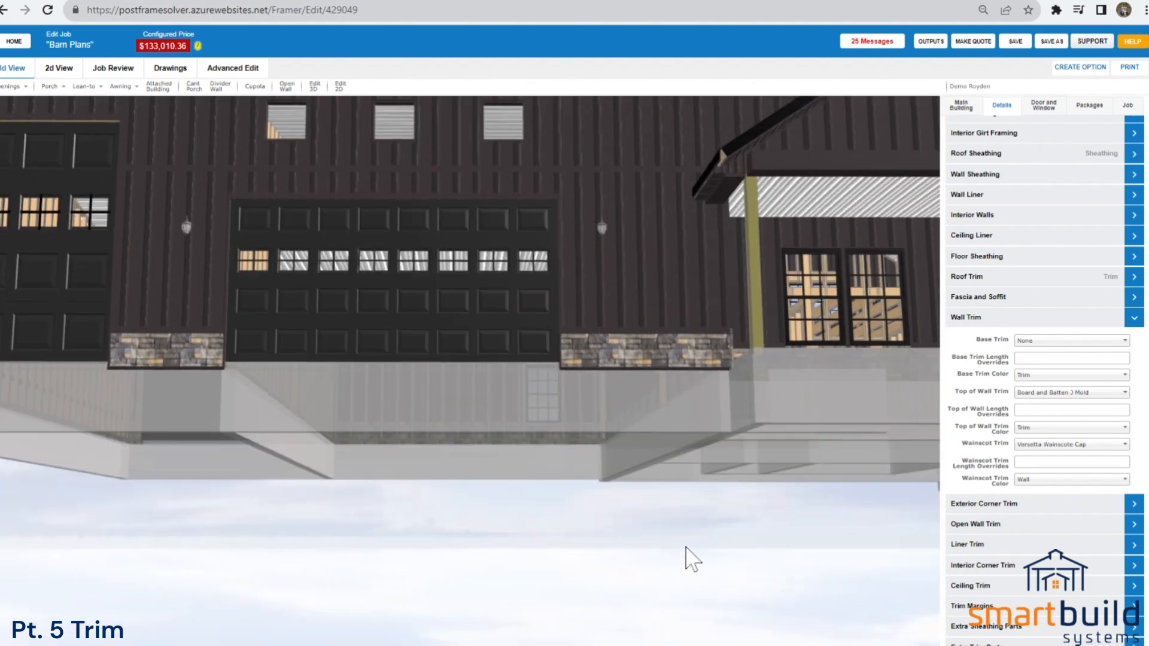
drag(670, 438, 675, 487)
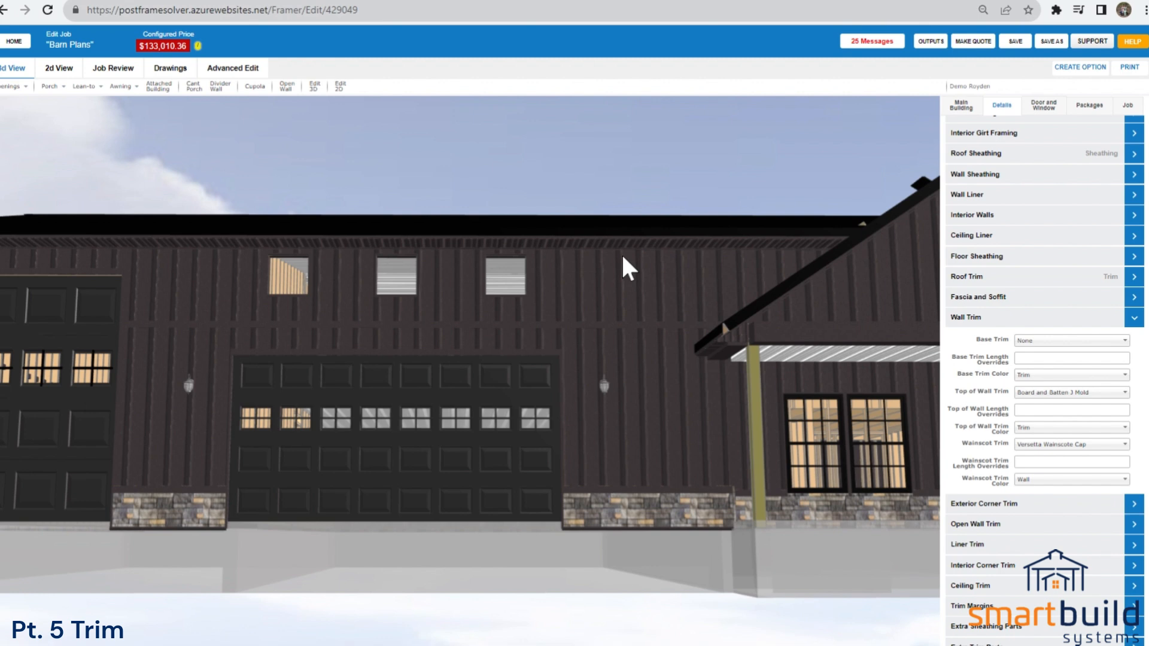
drag(701, 517, 623, 576)
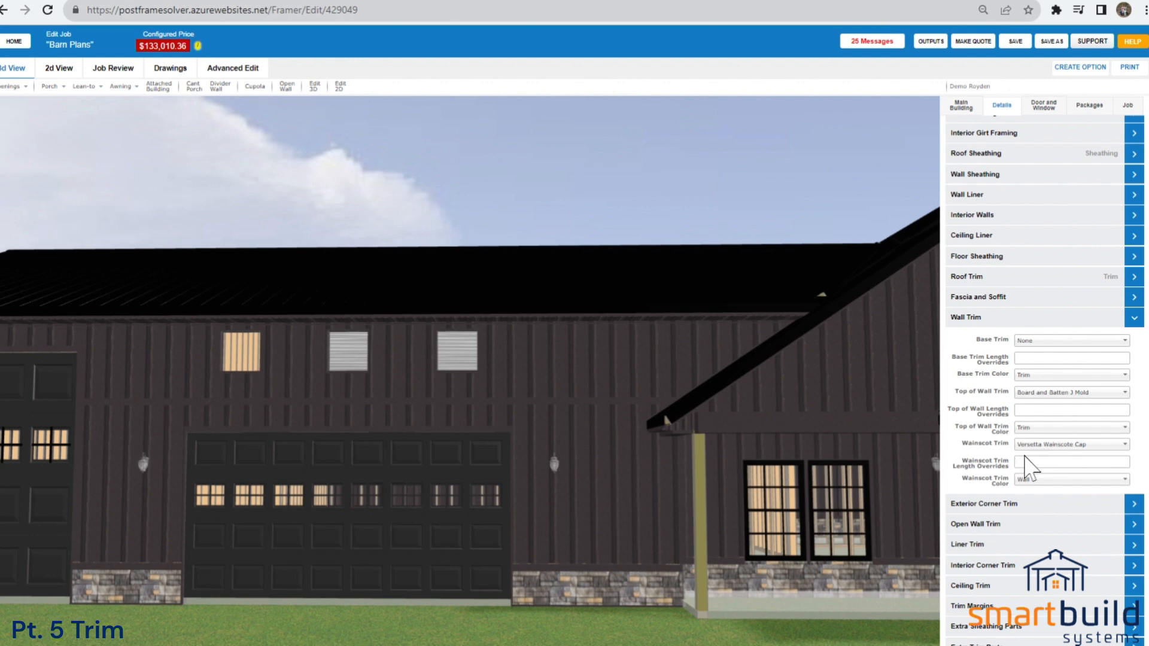
Open the Exterior Corner Trim settings and inspect the building's outside, inside and wainscot corners in 3D.
click(998, 505)
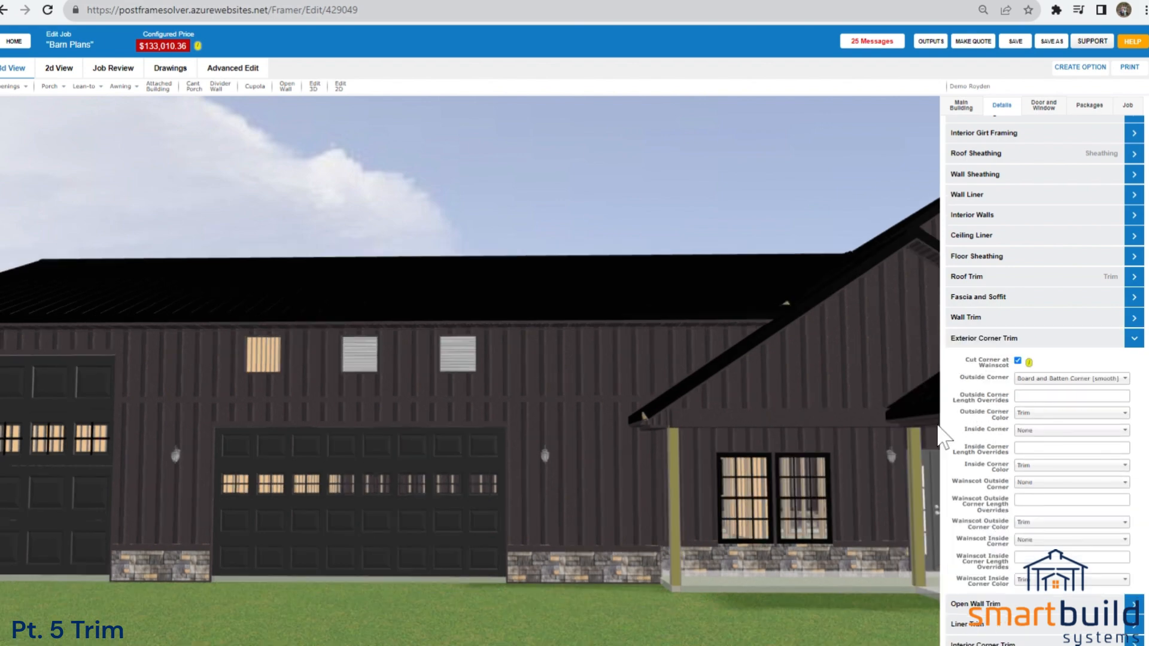
scroll(937, 426, down, 2)
drag(537, 547, 628, 546)
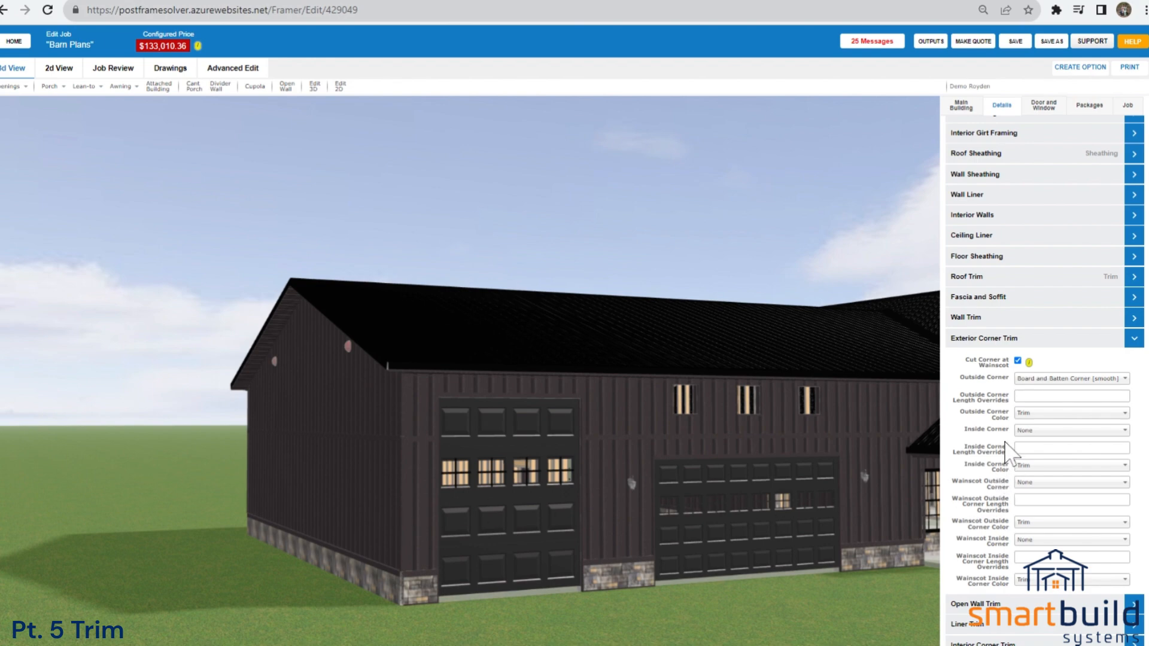
drag(853, 564, 469, 440)
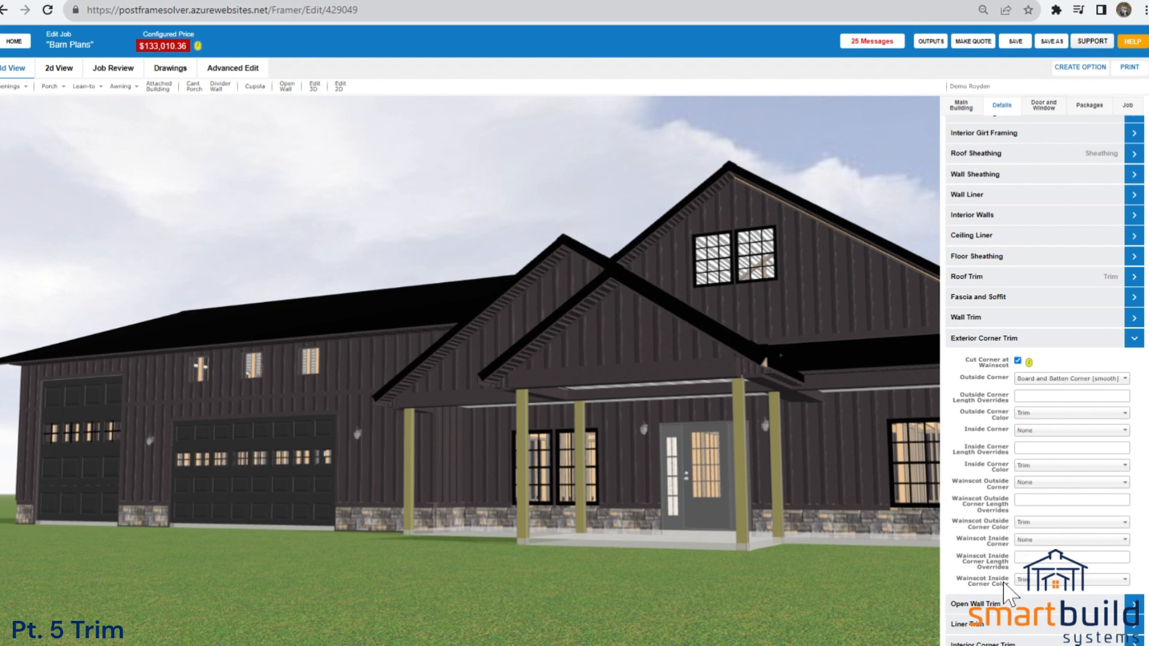
Review the Open Wall Trim settings while inspecting the open porch gables and beams, then collapse the section.
click(990, 607)
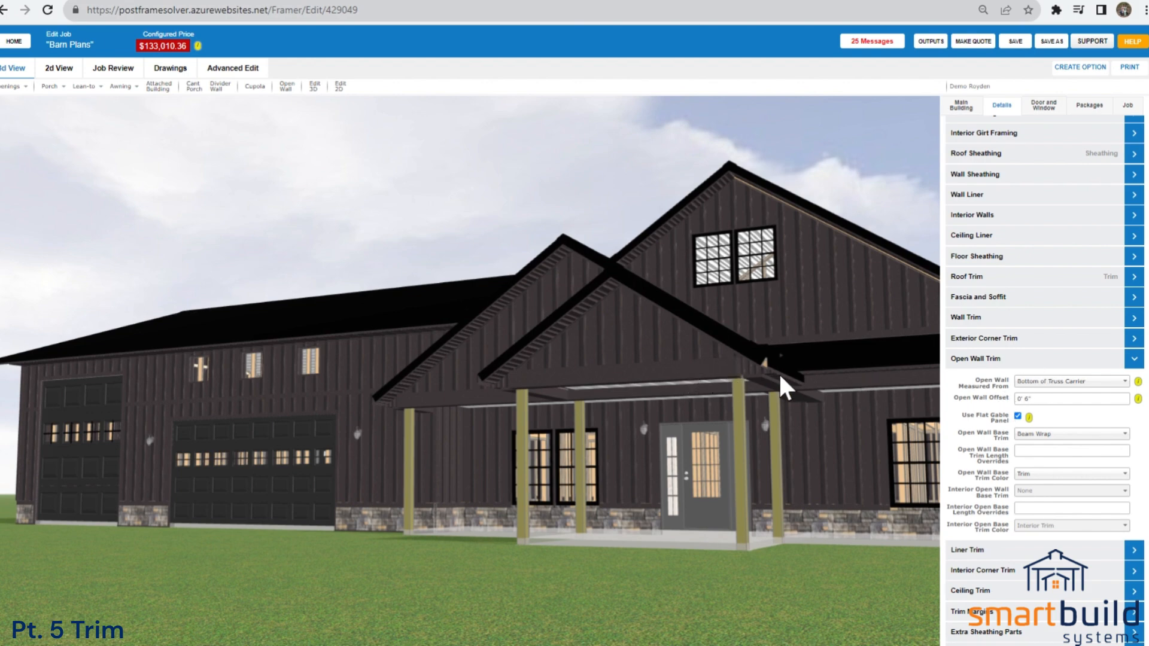
scroll(776, 441, down, 3)
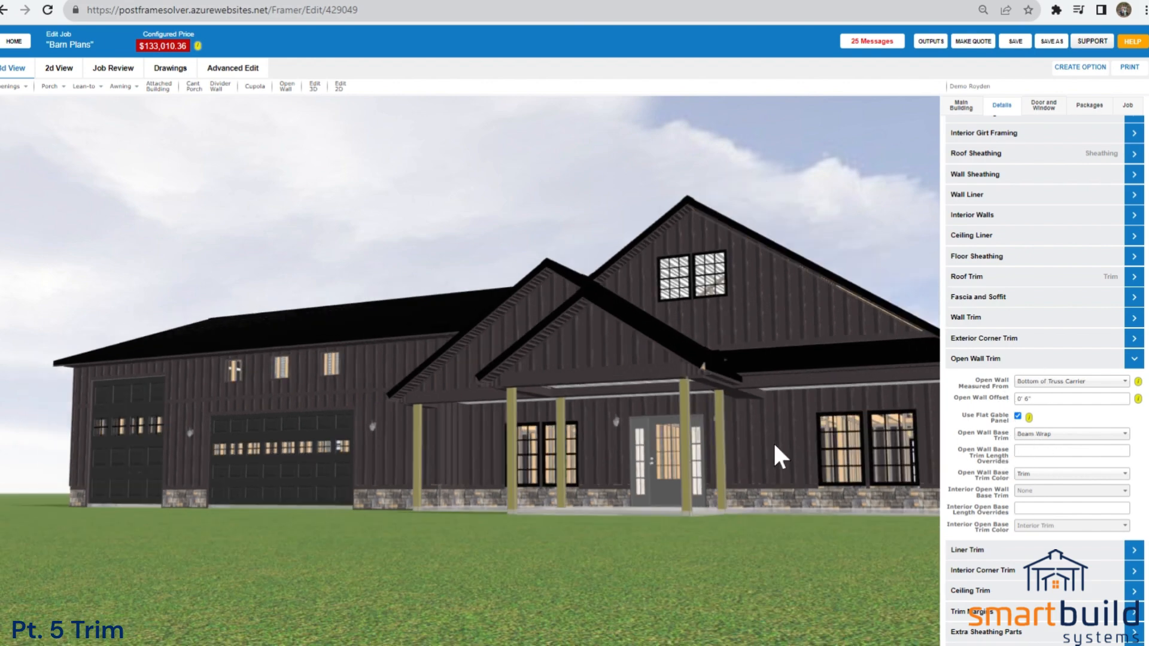
drag(769, 445, 773, 455)
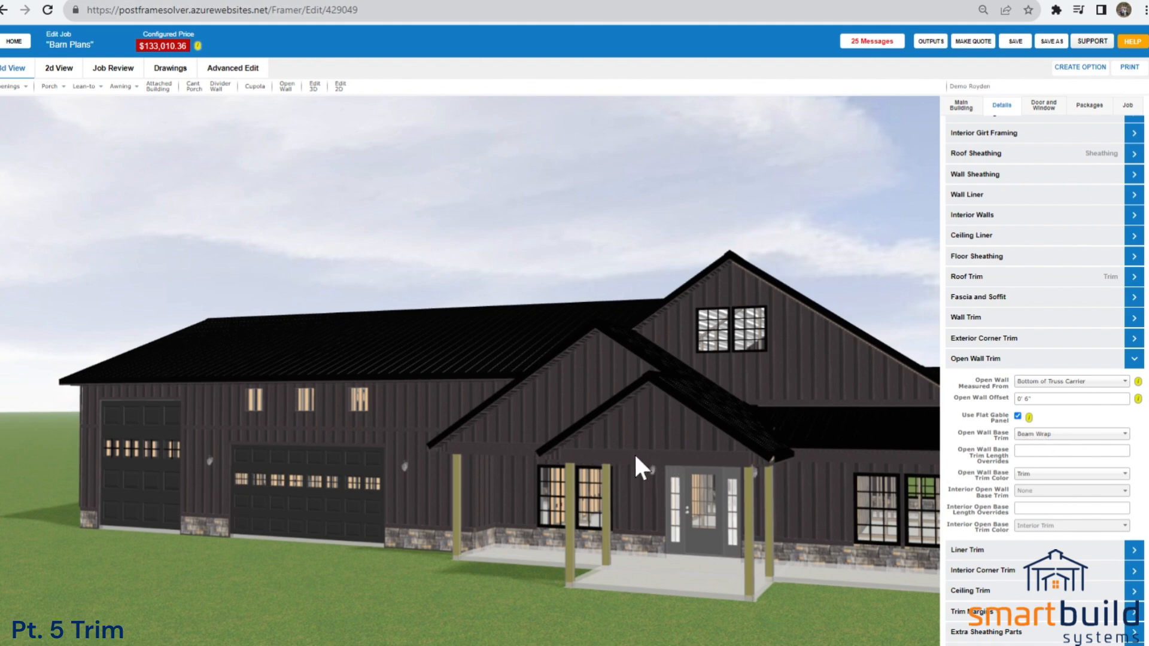
scroll(634, 454, up, 5)
scroll(634, 466, down, 3)
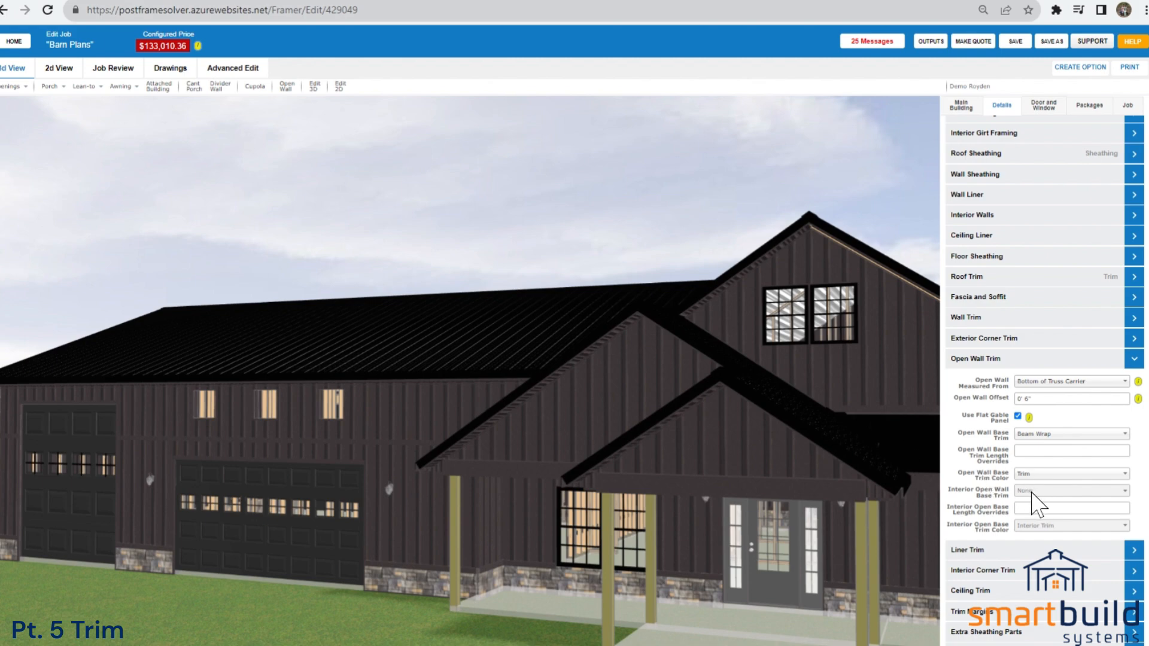
drag(772, 482, 729, 525)
drag(408, 332, 398, 371)
click(981, 359)
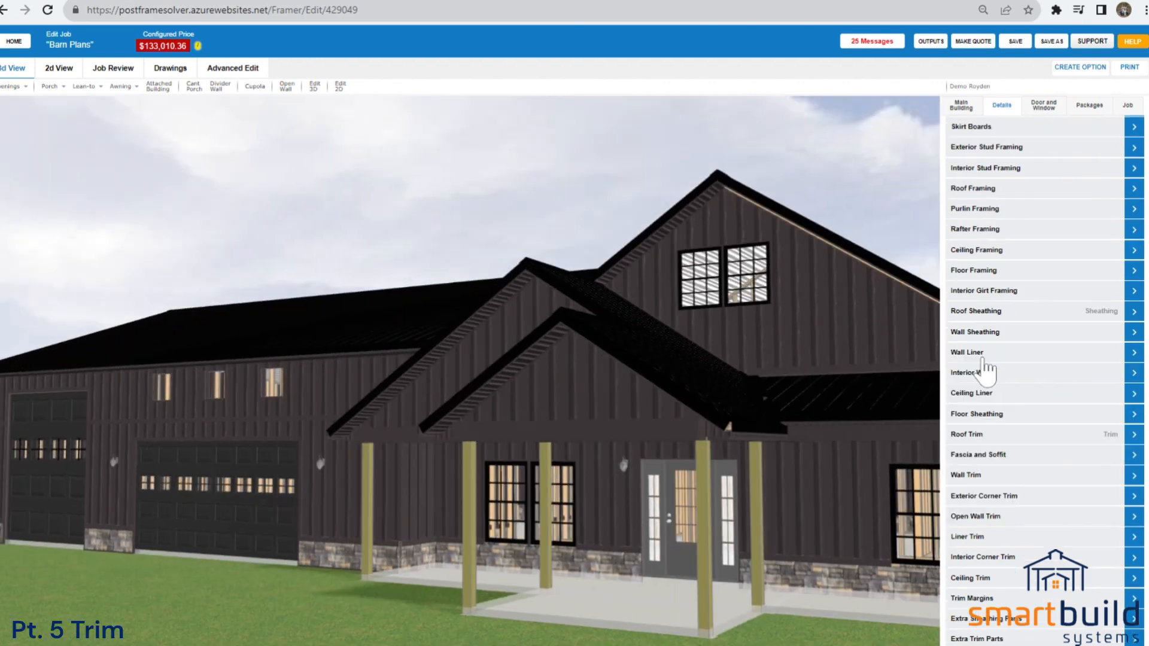
Briefly revisit the Ceiling Liner, Roof Trim and Wall Trim settings.
click(988, 400)
click(970, 292)
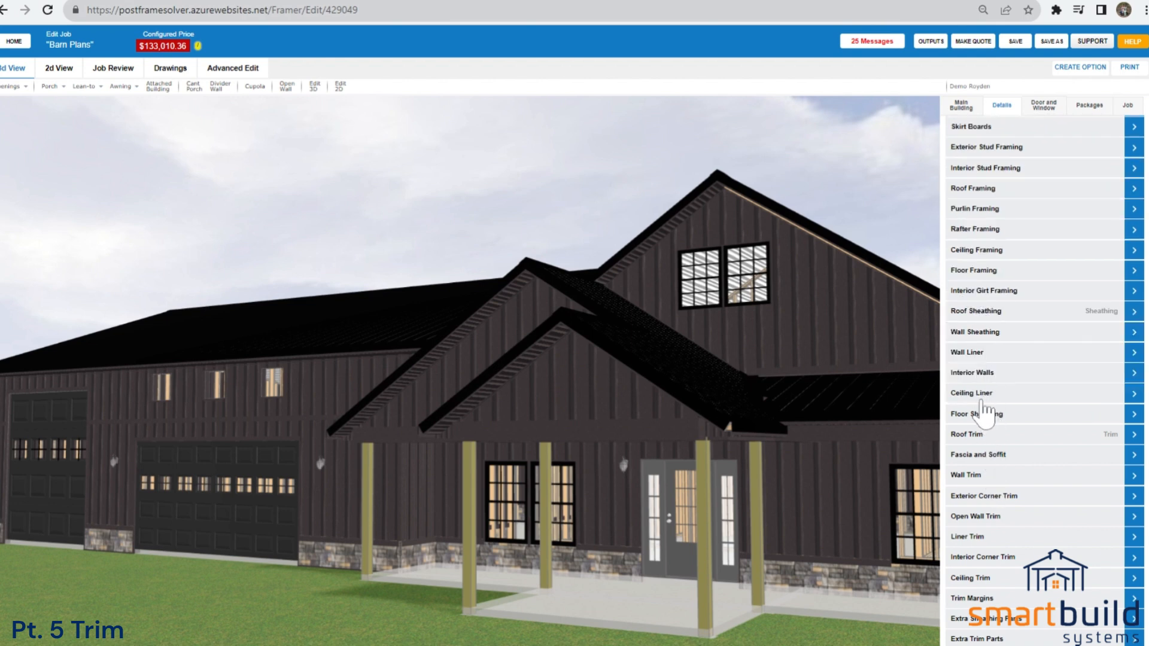
click(982, 432)
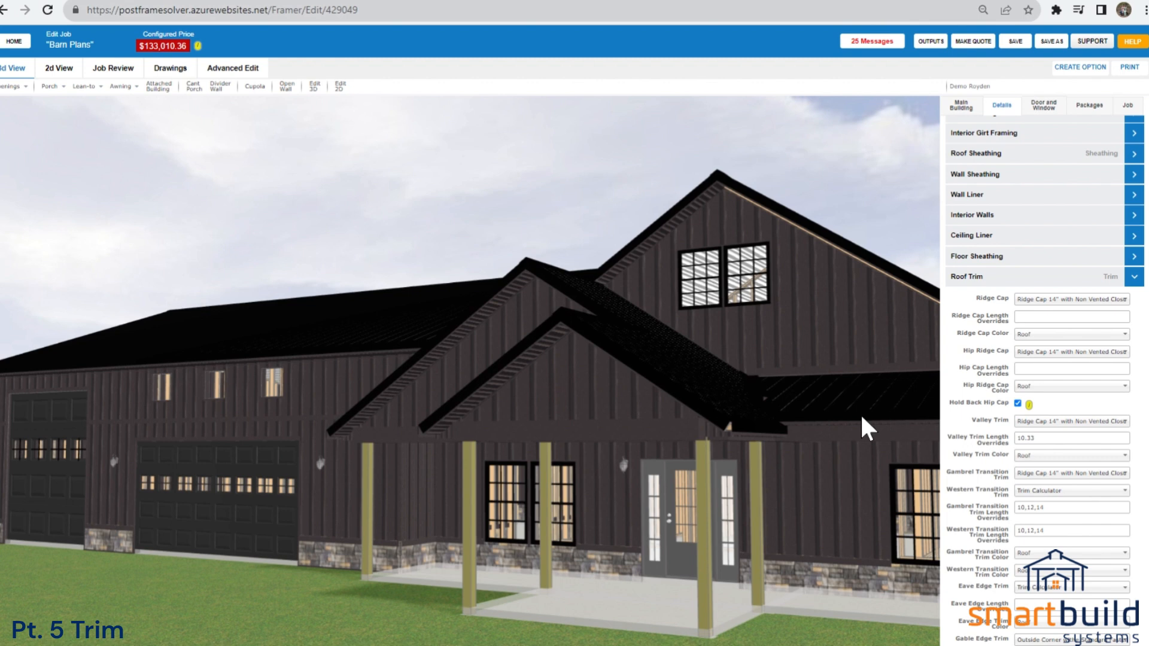
click(1008, 280)
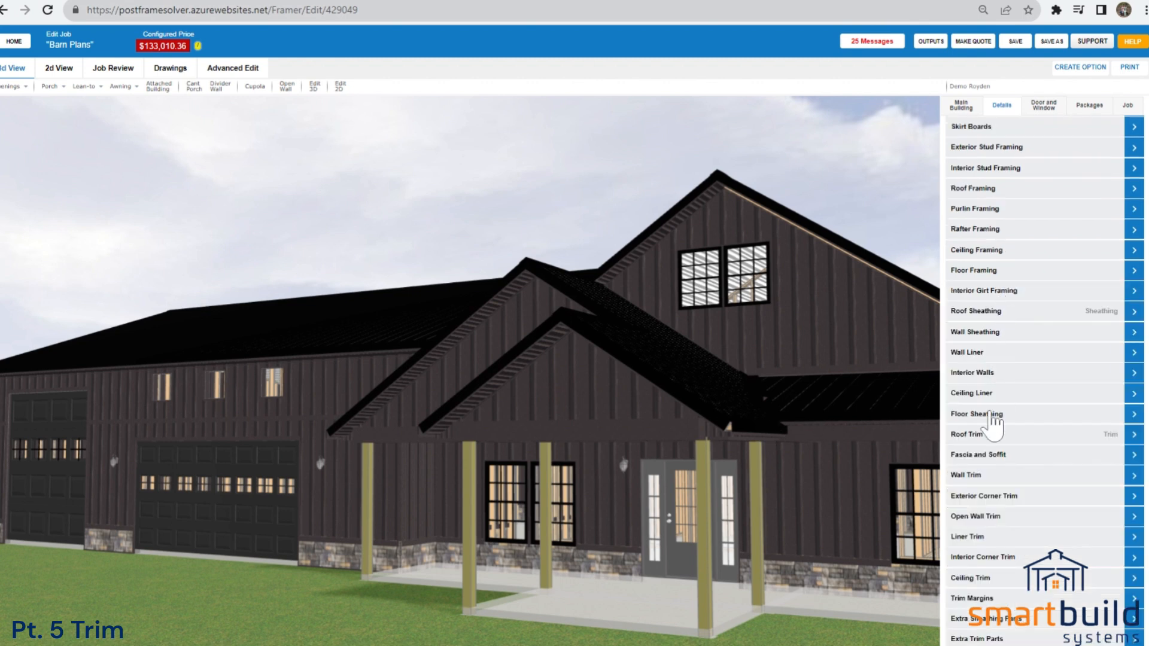
click(987, 475)
click(997, 322)
Review the Liner Trim and Interior Corner Trim settings with the garage wing in view.
click(984, 538)
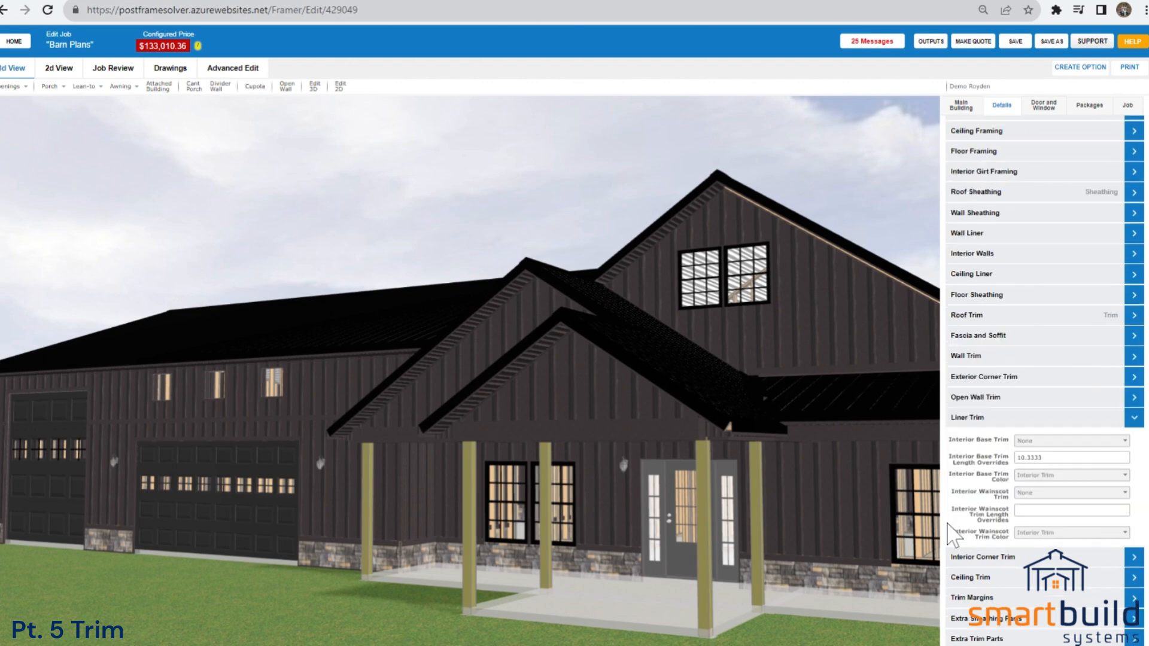
drag(640, 514, 702, 515)
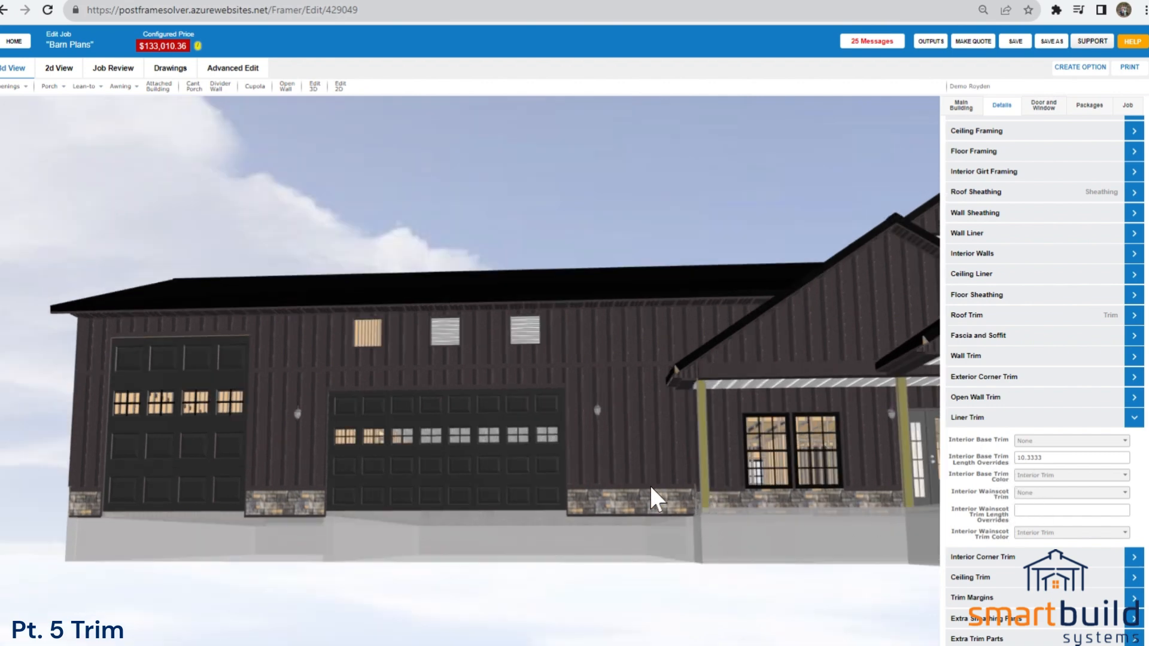
click(984, 558)
click(995, 400)
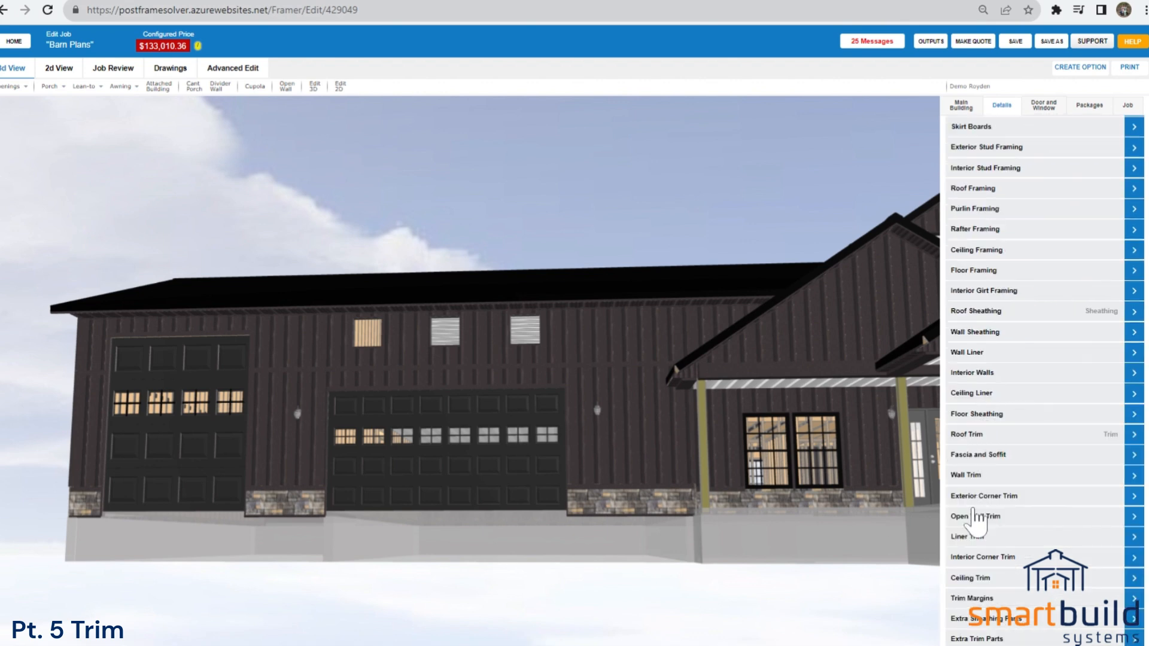
Review the Ceiling Trim settings while inspecting the ceiling-to-wall junctions and ceiling liner inside the garage.
click(975, 578)
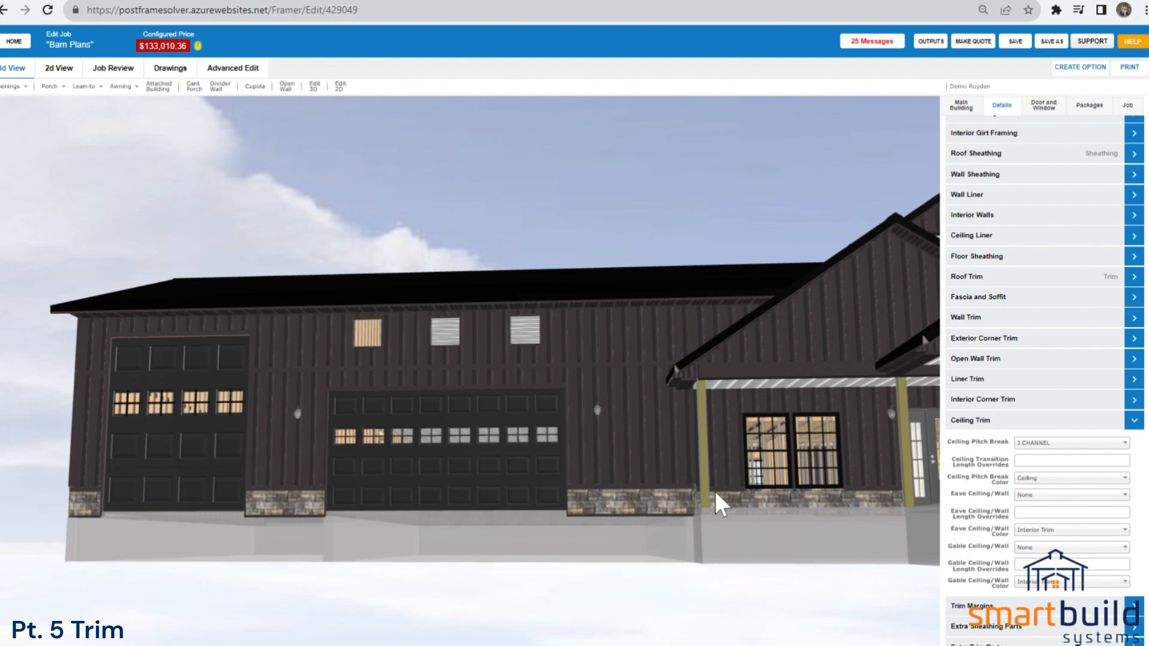
drag(525, 569, 549, 298)
scroll(623, 431, up, 8)
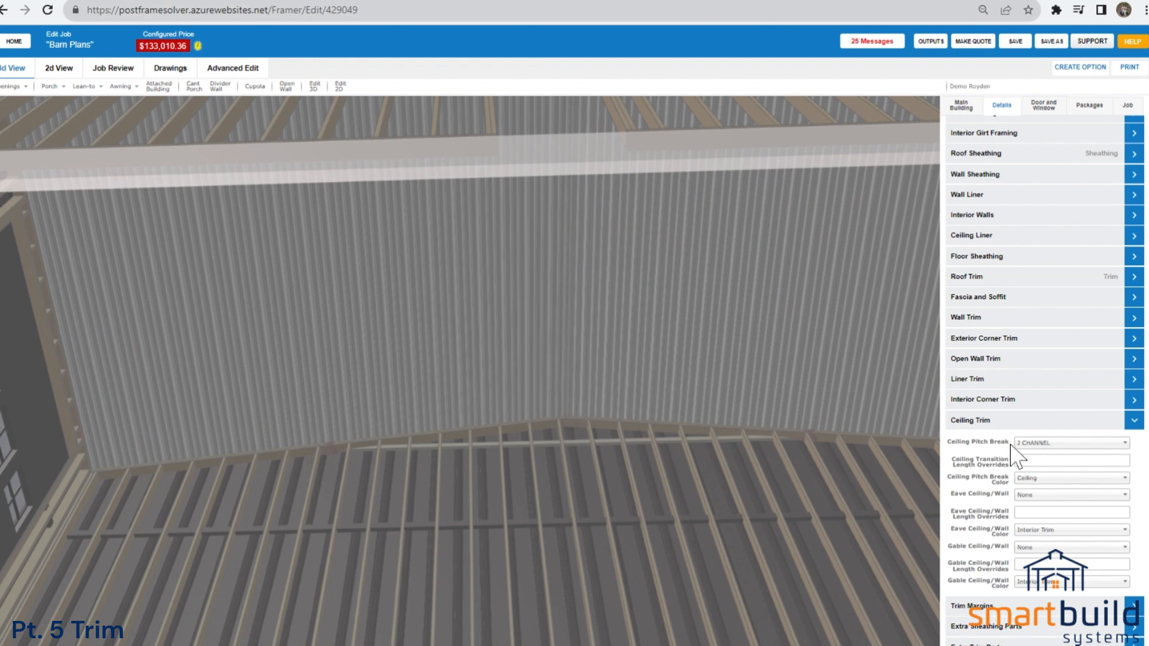
drag(735, 478, 698, 499)
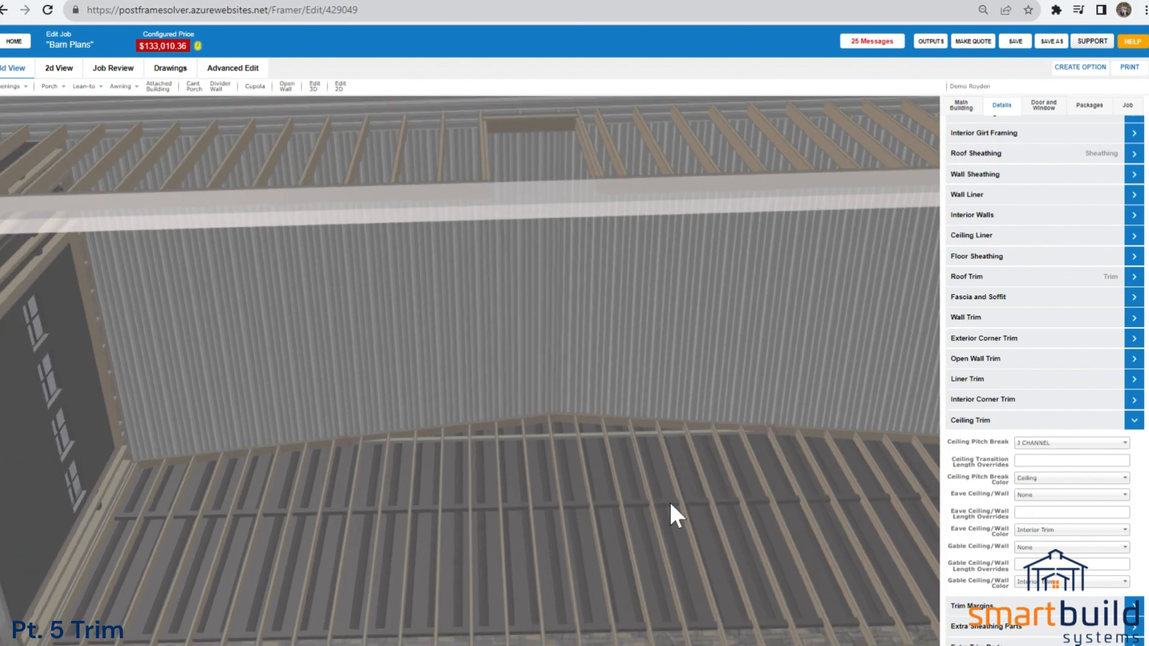
drag(638, 528, 725, 329)
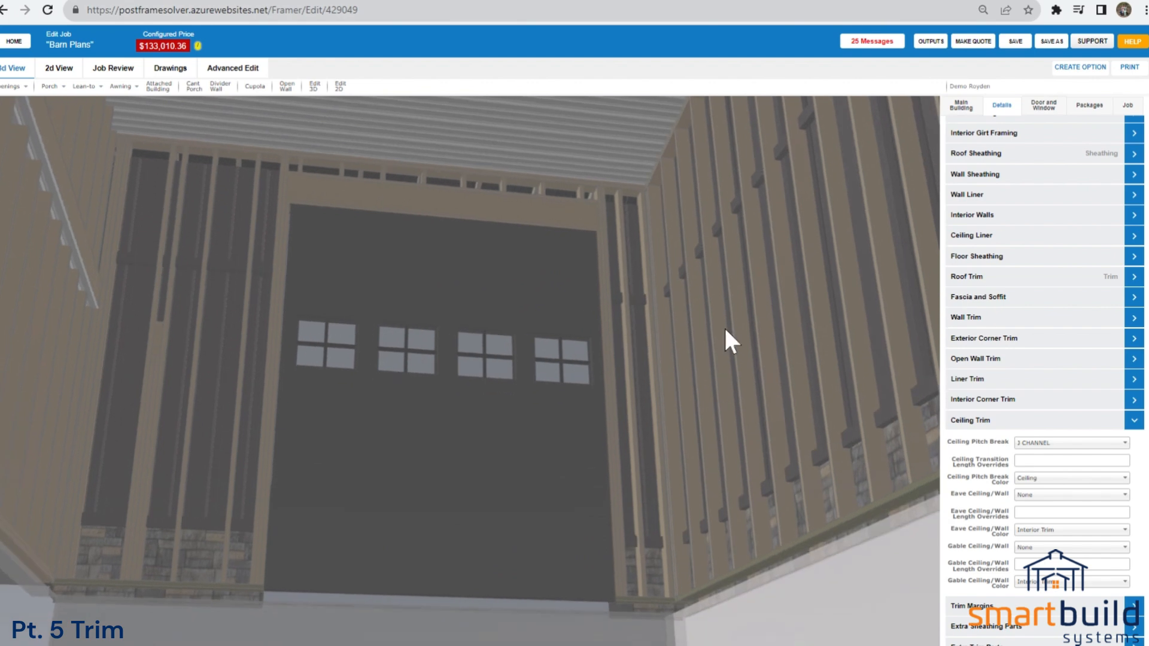
drag(572, 182, 511, 204)
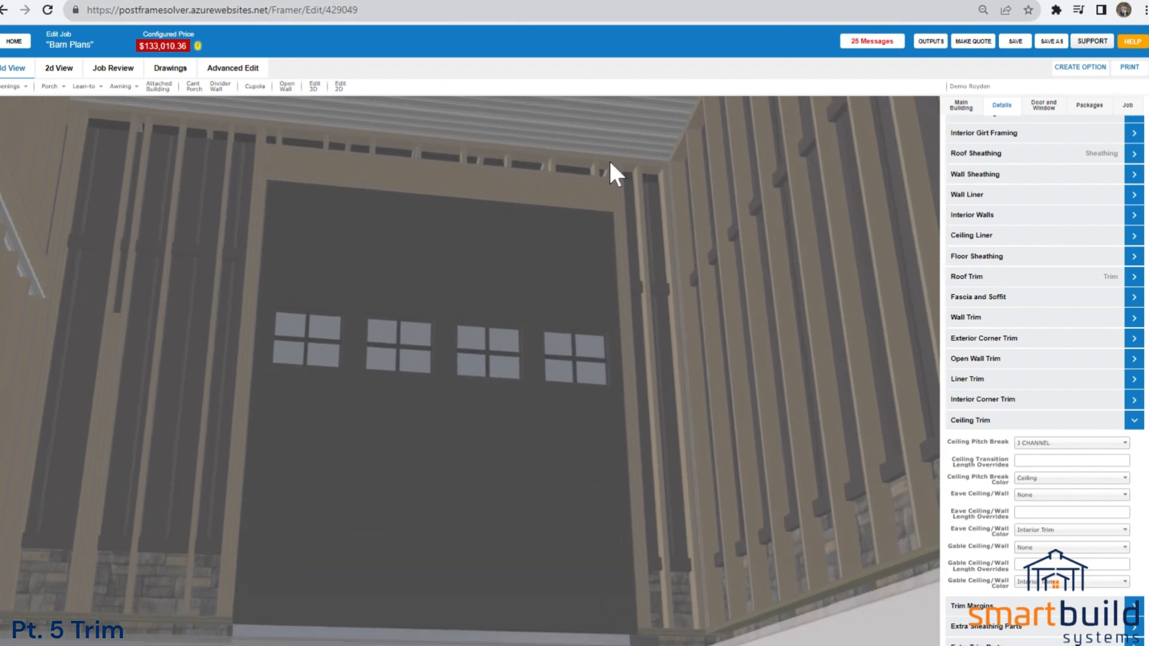
drag(611, 560, 760, 520)
drag(603, 442, 597, 419)
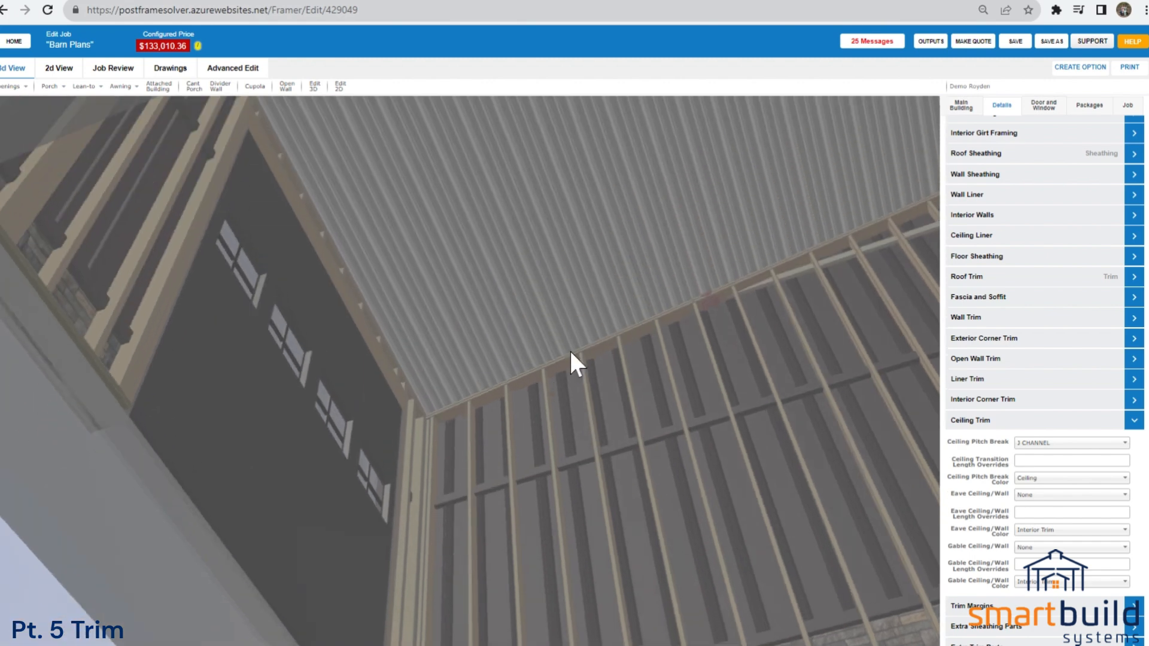
click(964, 422)
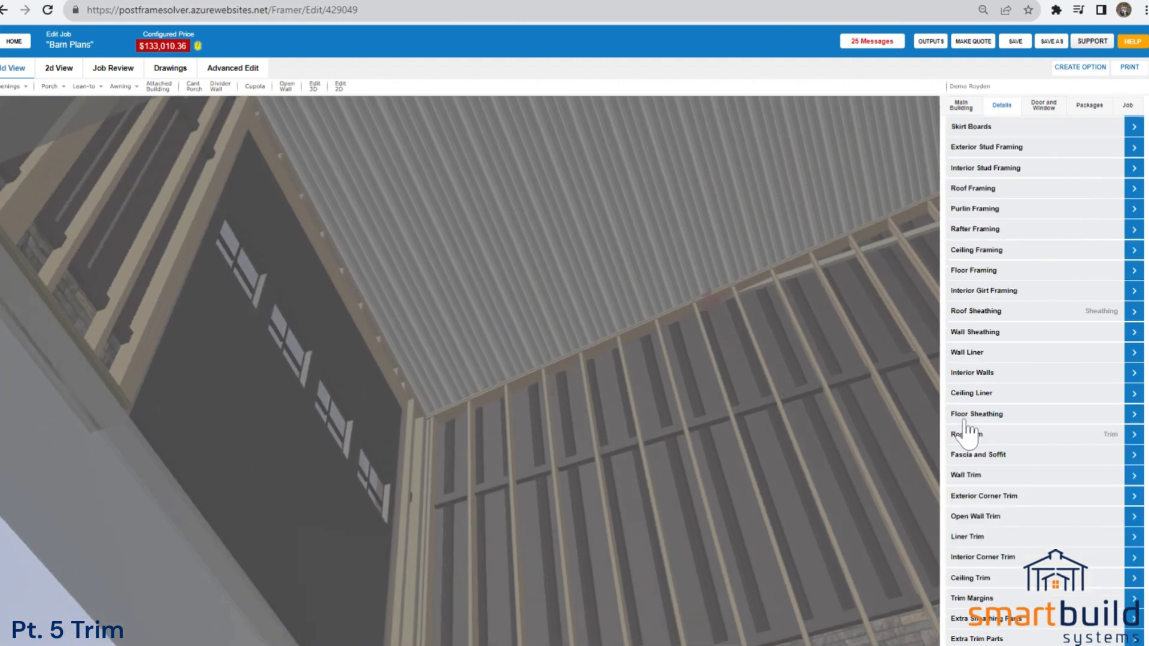
Open the Trim Margins settings, check the Gable Edge margin, and inspect the garage wing's gable edge and outside corner.
click(976, 598)
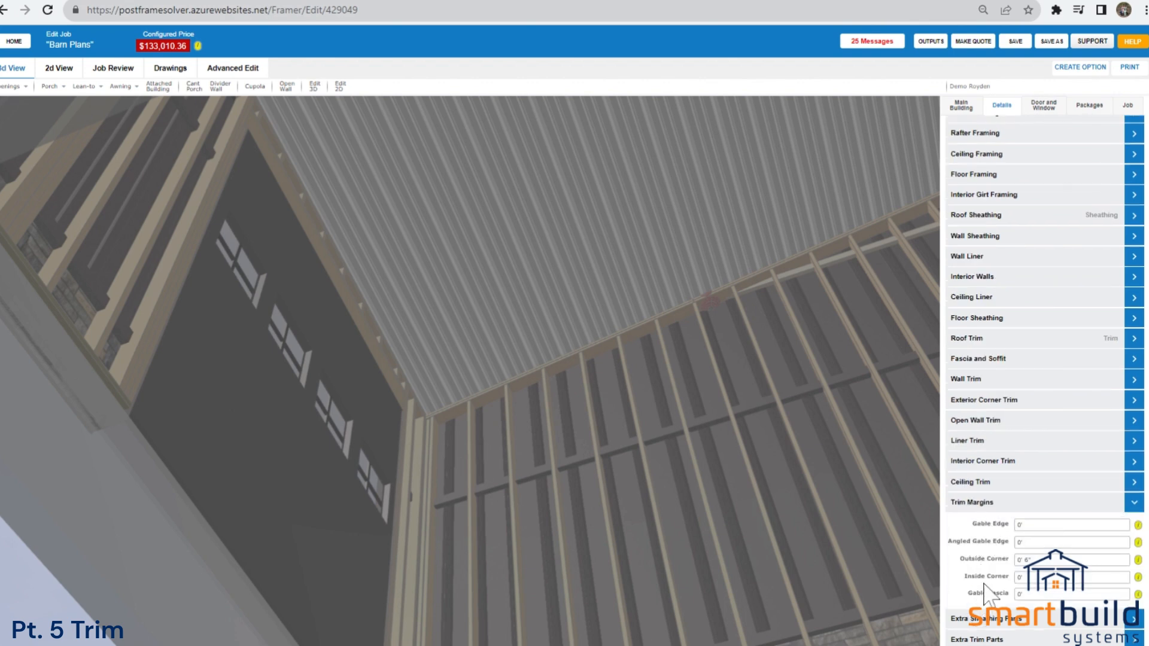
click(1001, 526)
scroll(800, 501, down, 6)
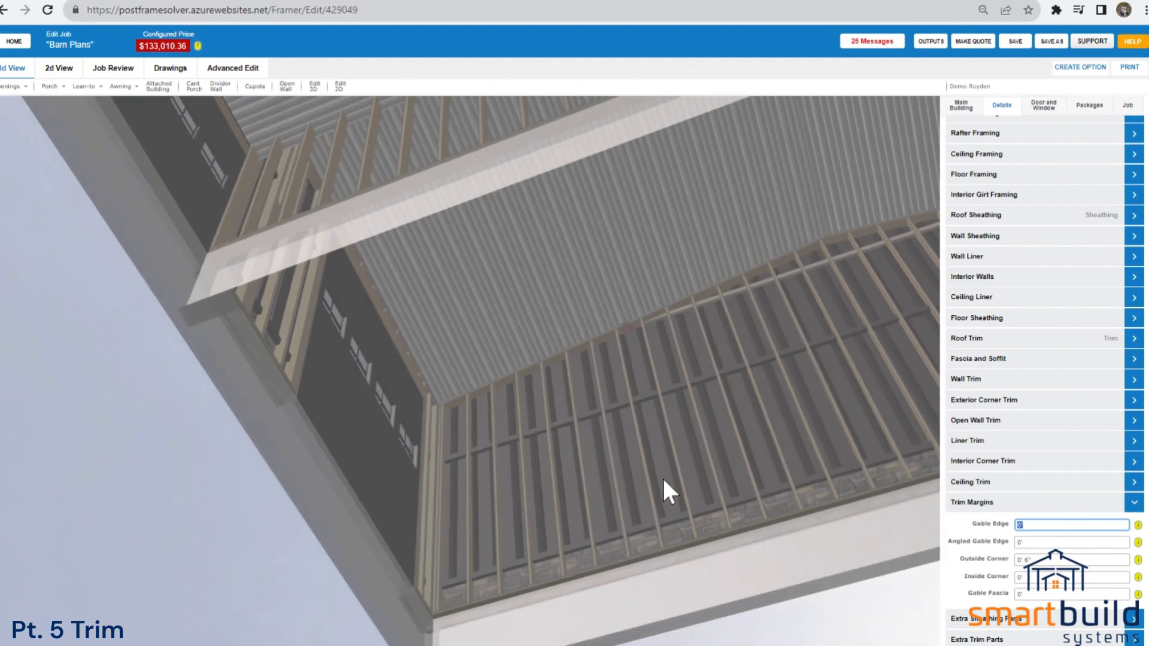
drag(662, 476, 890, 572)
drag(581, 573, 674, 547)
right_drag(354, 306, 421, 372)
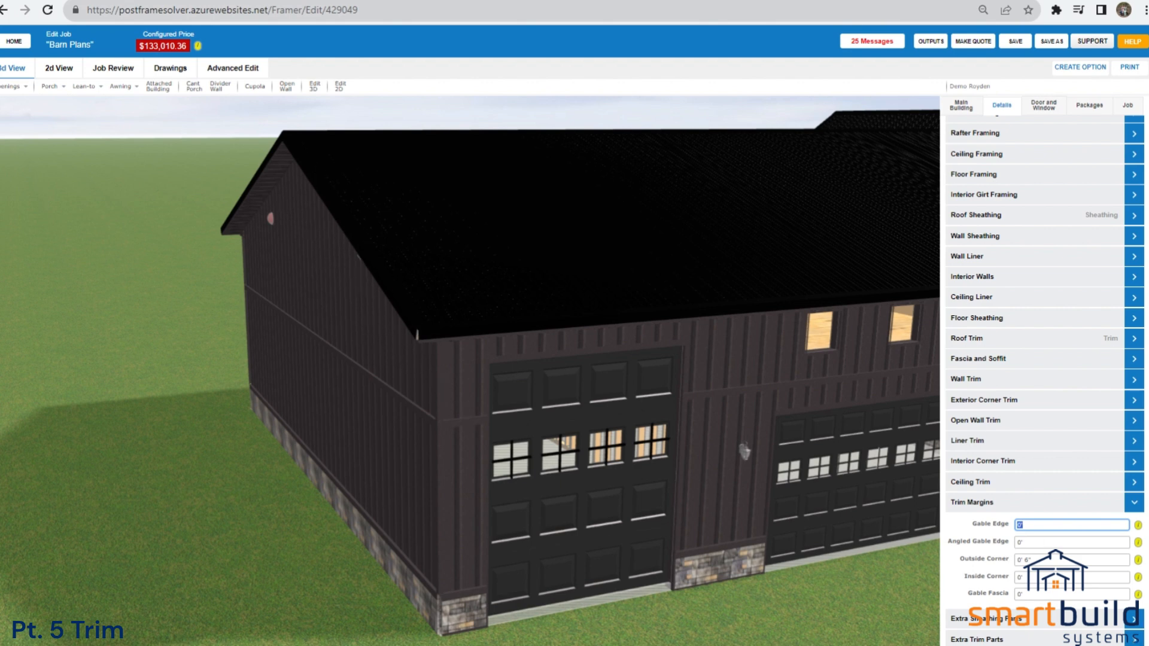
Open the Extra Trim Parts settings and look through the part list with the whole building front in view.
click(1010, 643)
scroll(1024, 573, down, 4)
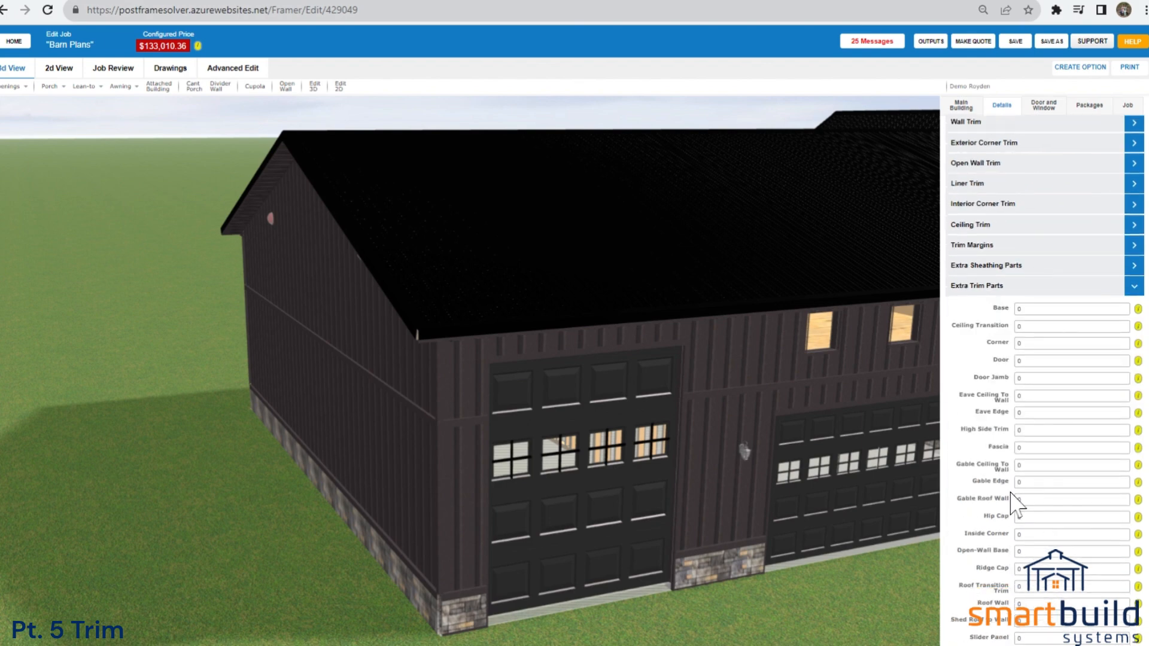
scroll(867, 386, down, 5)
drag(867, 389, 665, 412)
right_drag(665, 412, 615, 401)
scroll(697, 420, up, 2)
scroll(696, 413, up, 1)
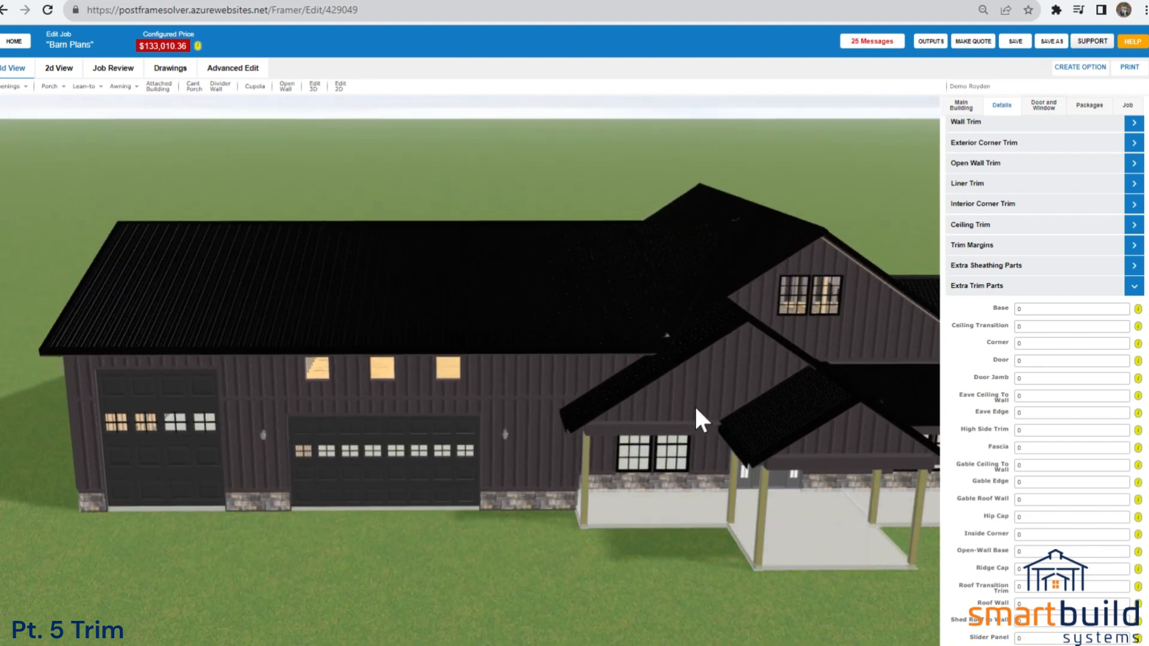
Check the Base quantity in Extra Trim Parts and open the Door and Window settings.
click(1017, 310)
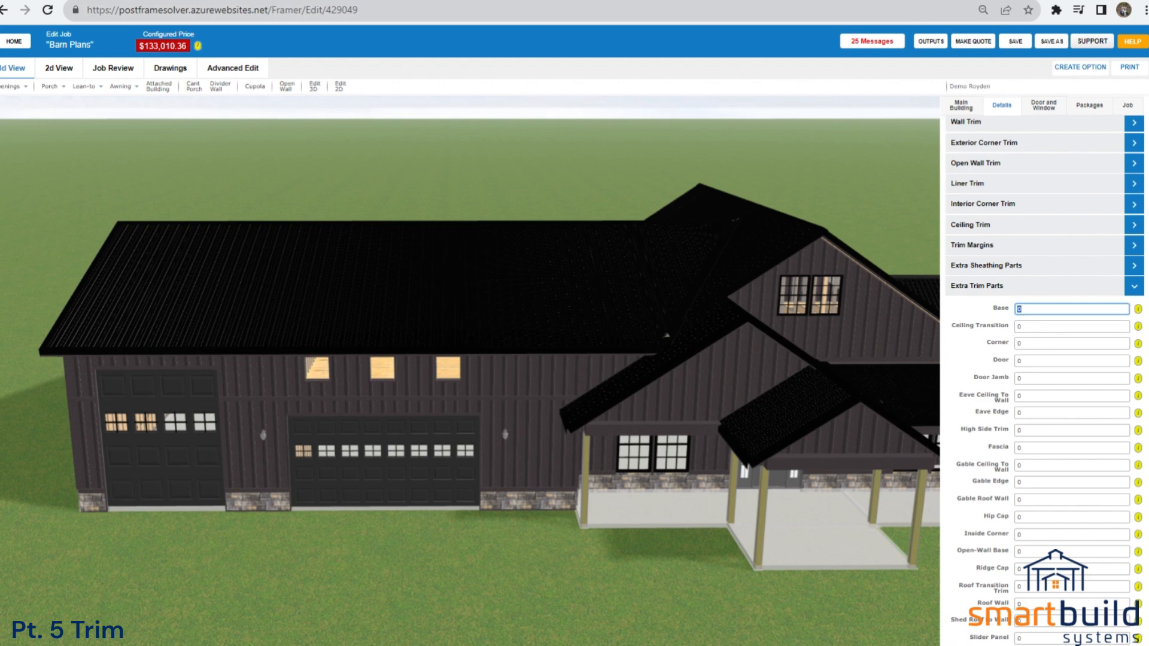
click(1002, 288)
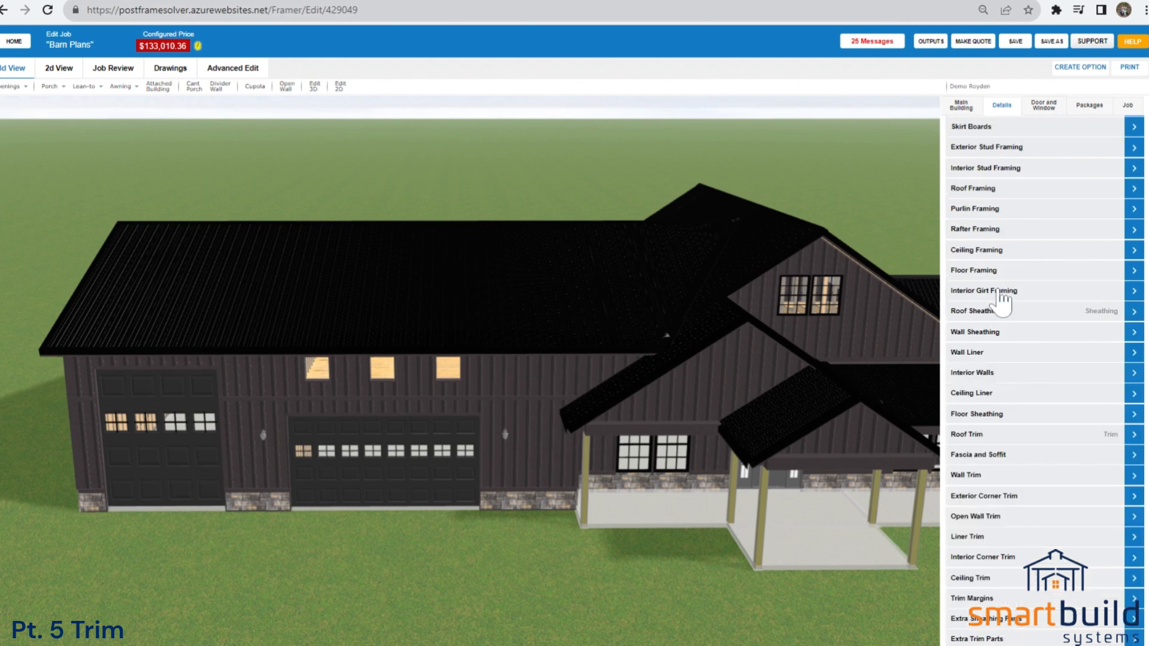
click(1044, 107)
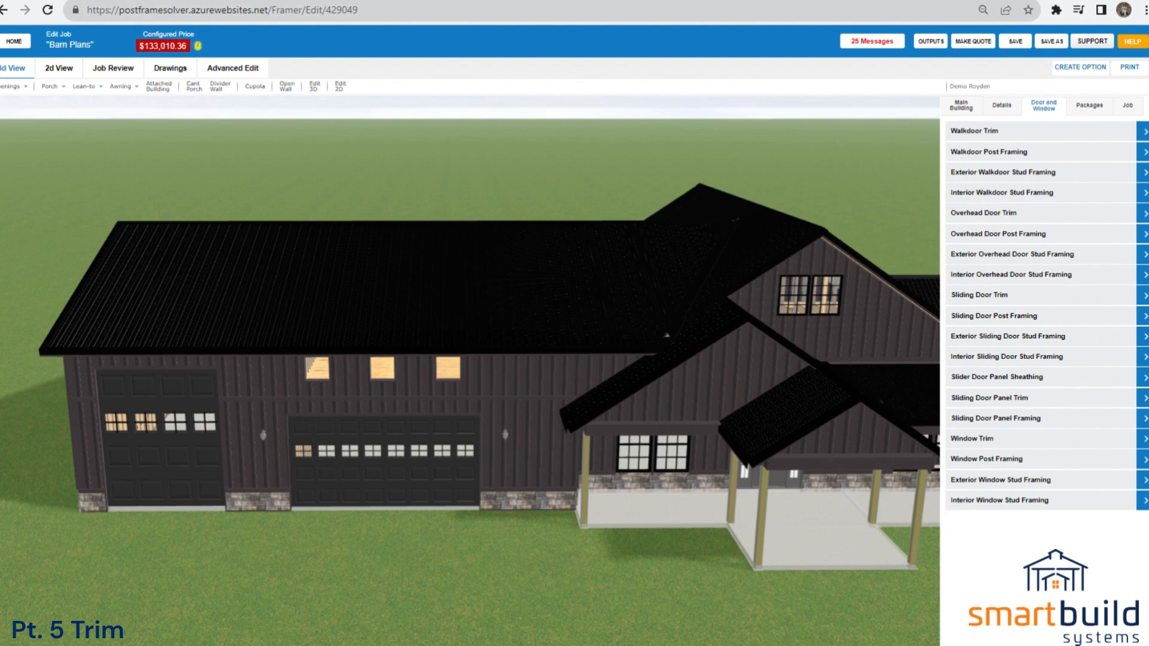
Open the Walkdoor Trim settings and inspect the front entry door under the porch against them.
click(1002, 133)
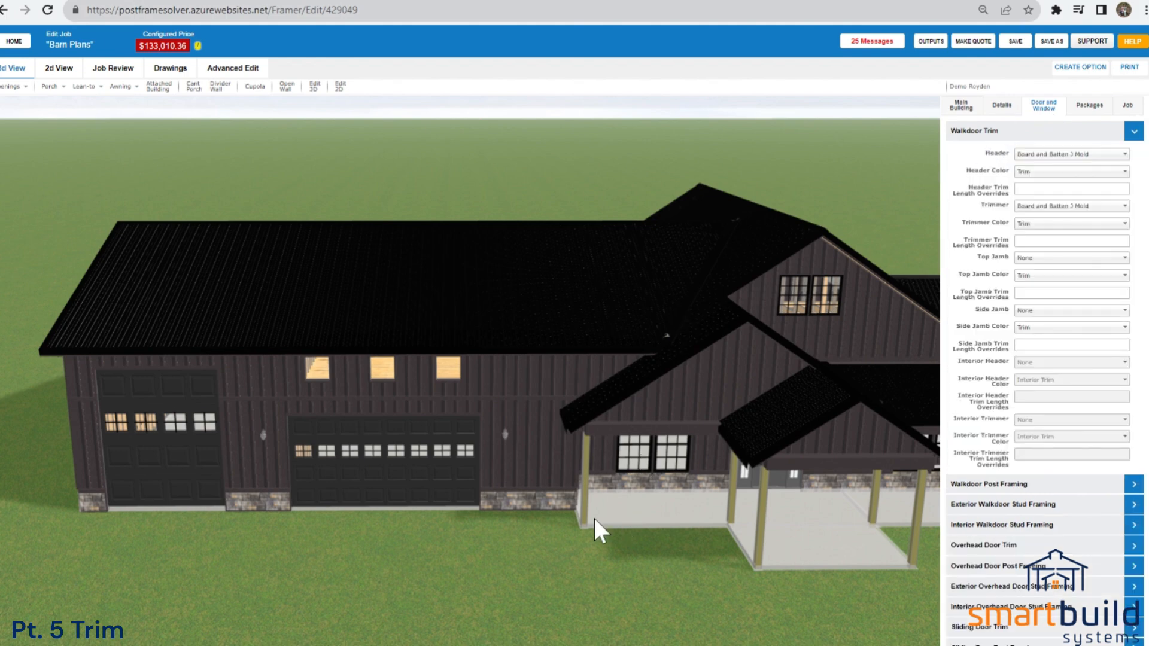
drag(625, 591, 595, 548)
scroll(593, 546, up, 1)
drag(716, 580, 579, 553)
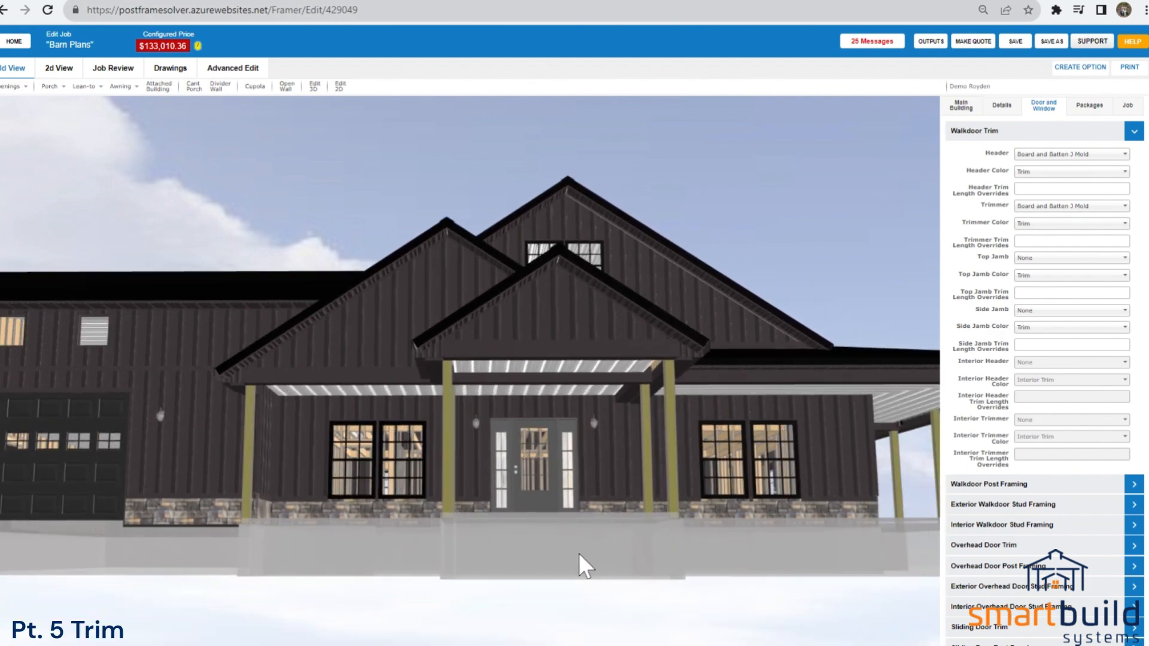
scroll(587, 401, up, 2)
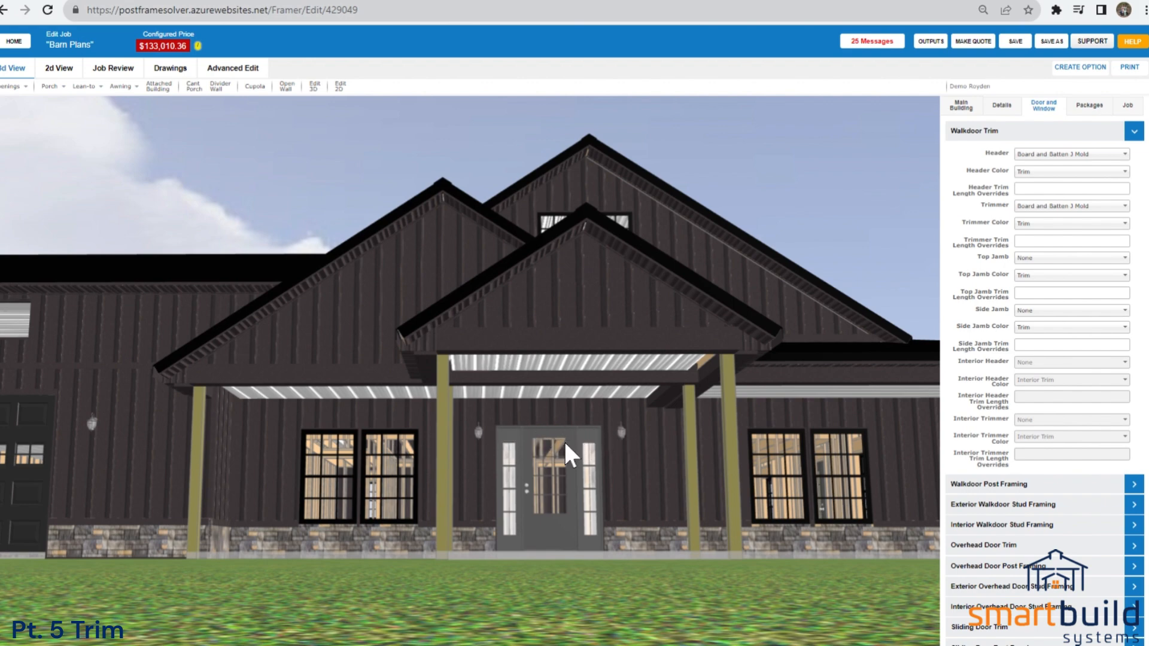
scroll(565, 431, up, 3)
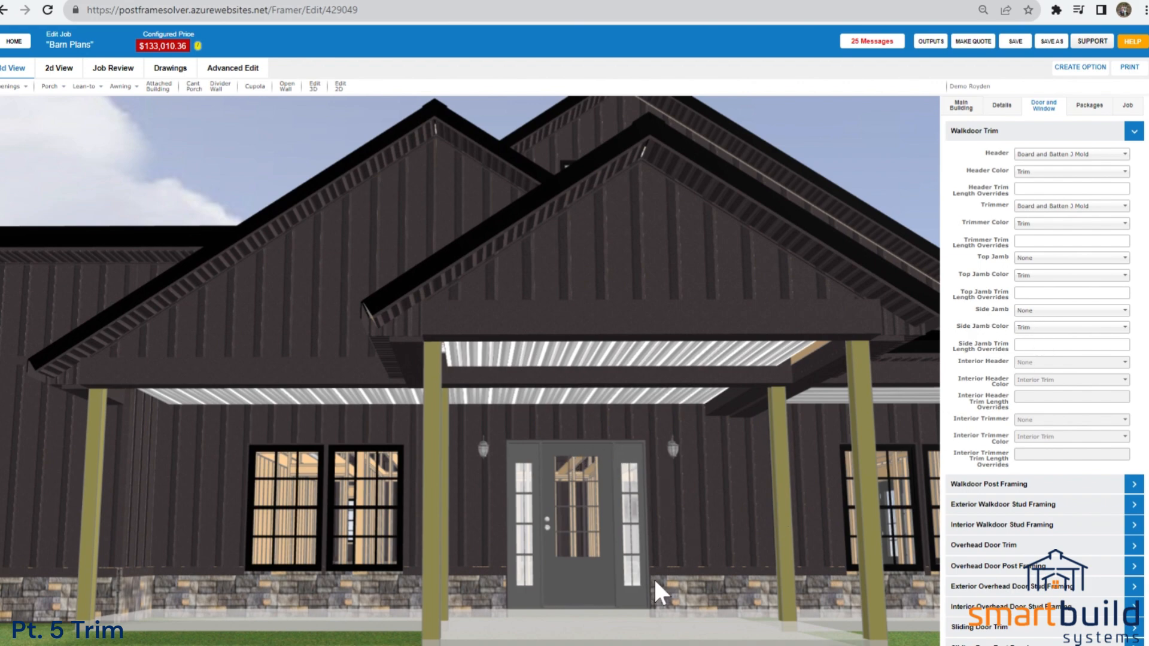
drag(553, 625, 520, 598)
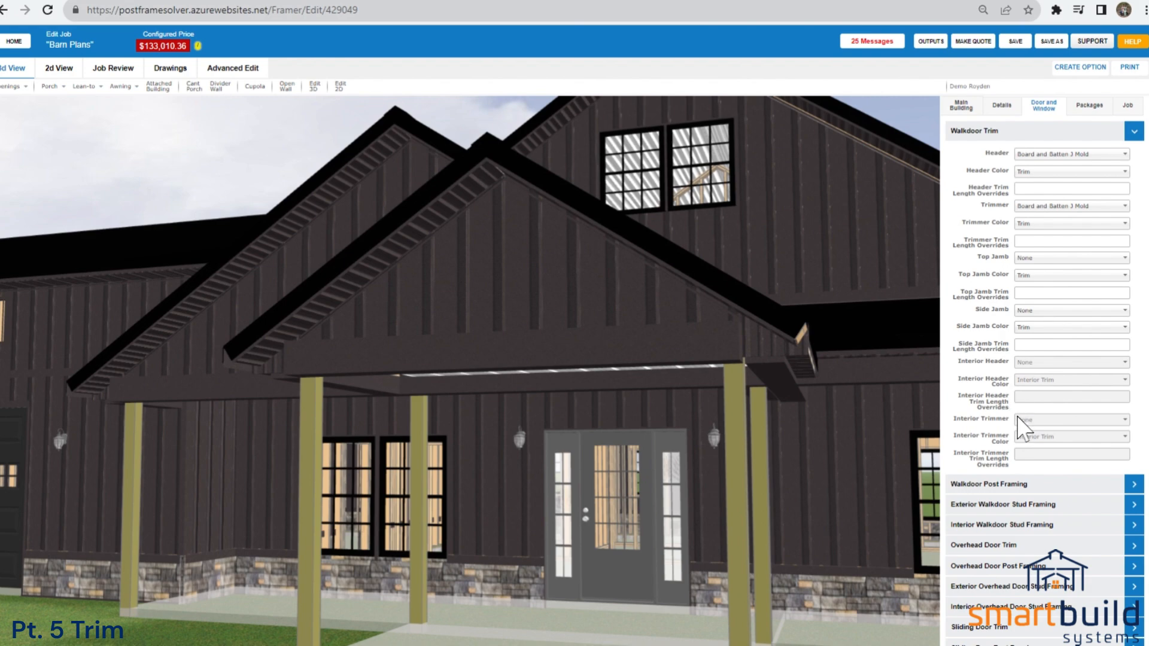
Open the Overhead Door Trim settings and inspect the header and side trim of both garage doors.
click(1017, 545)
drag(520, 531, 741, 457)
scroll(549, 488, down, 5)
drag(463, 523, 807, 543)
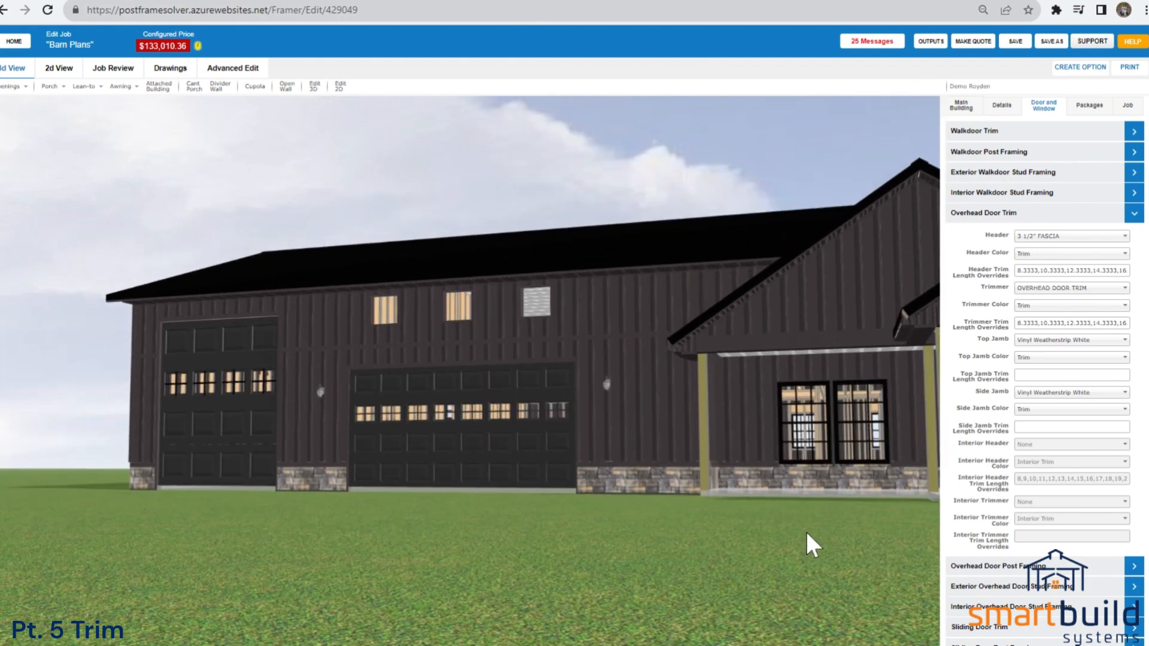
scroll(526, 419, up, 3)
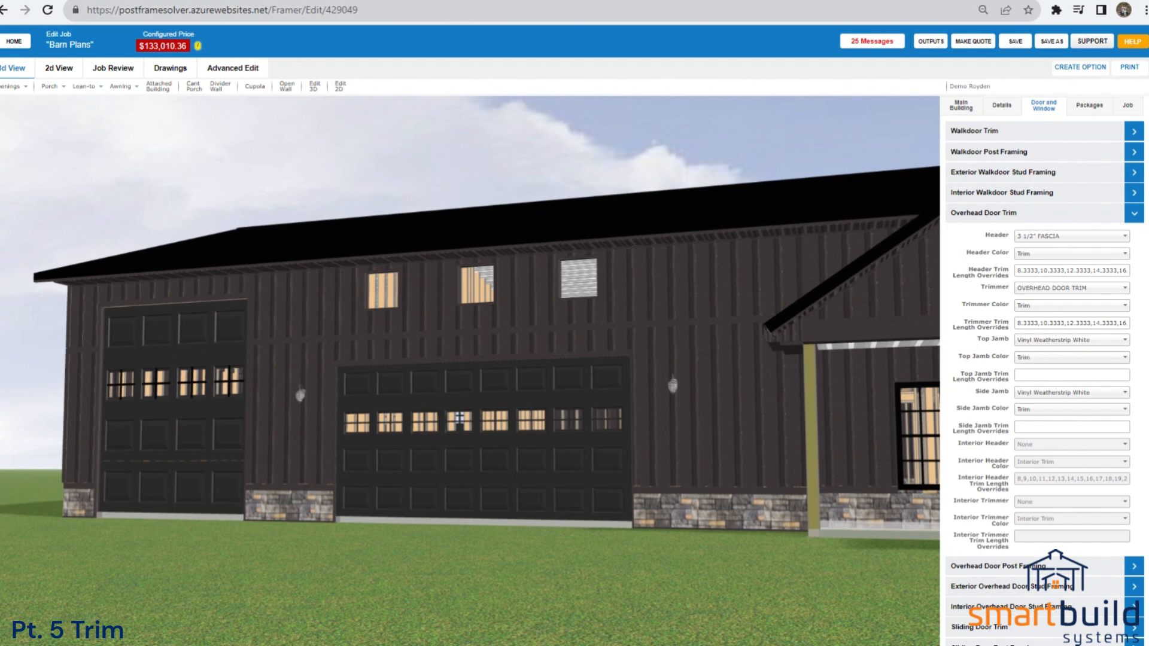
drag(453, 642, 421, 341)
drag(419, 455, 402, 341)
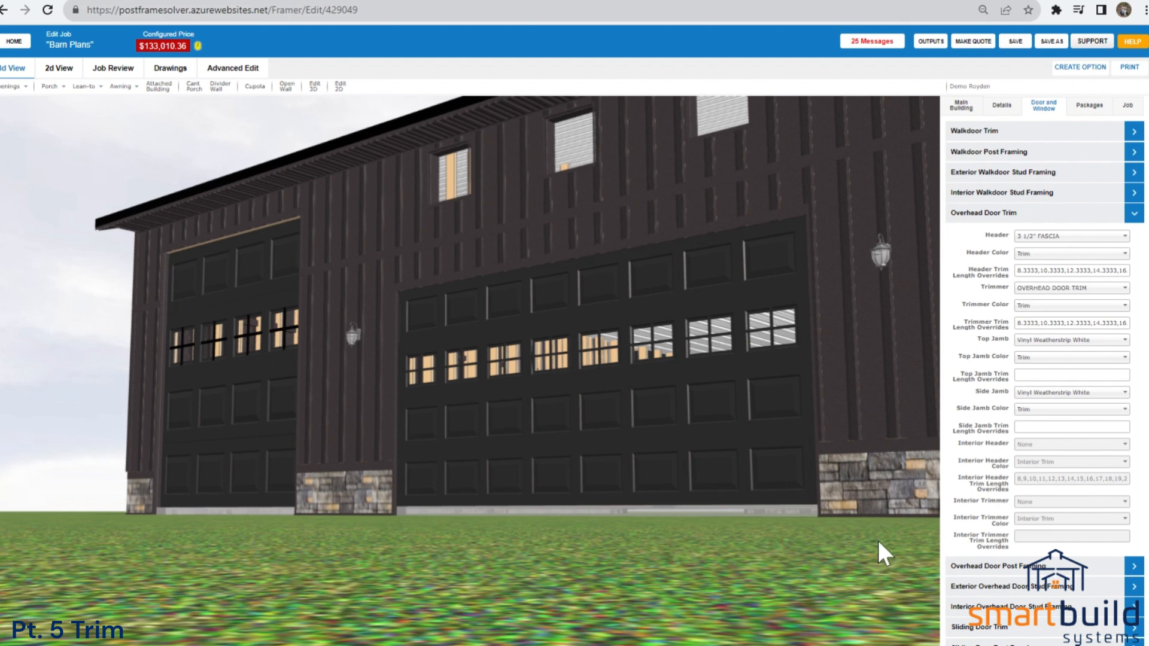
scroll(874, 541, down, 3)
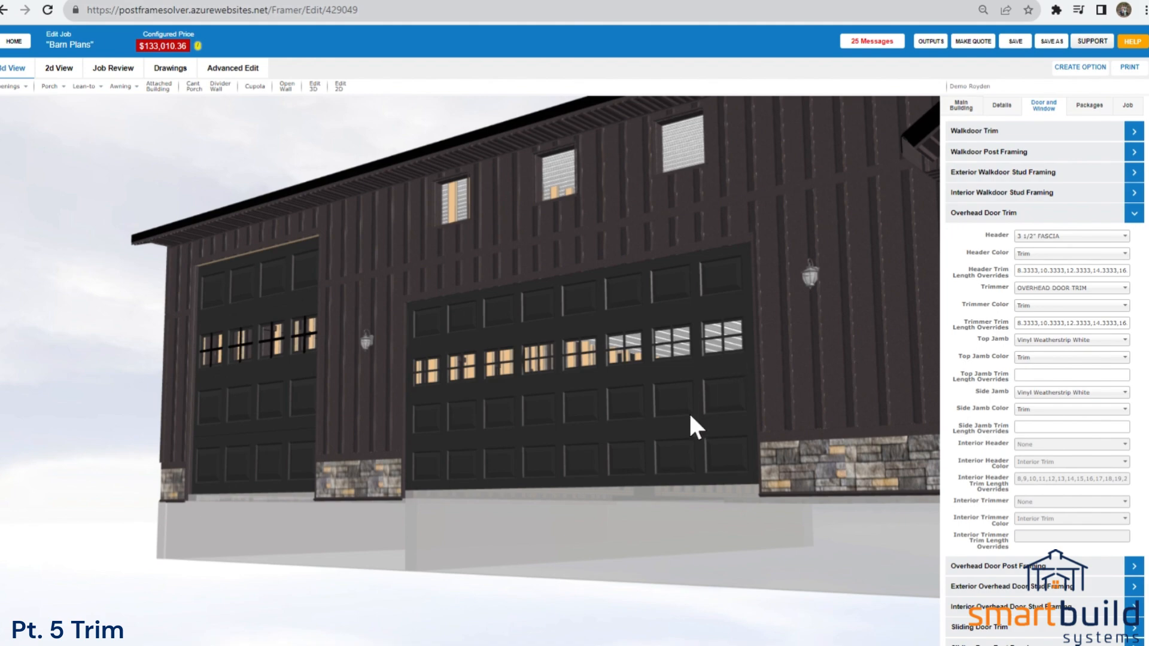
scroll(688, 411, up, 3)
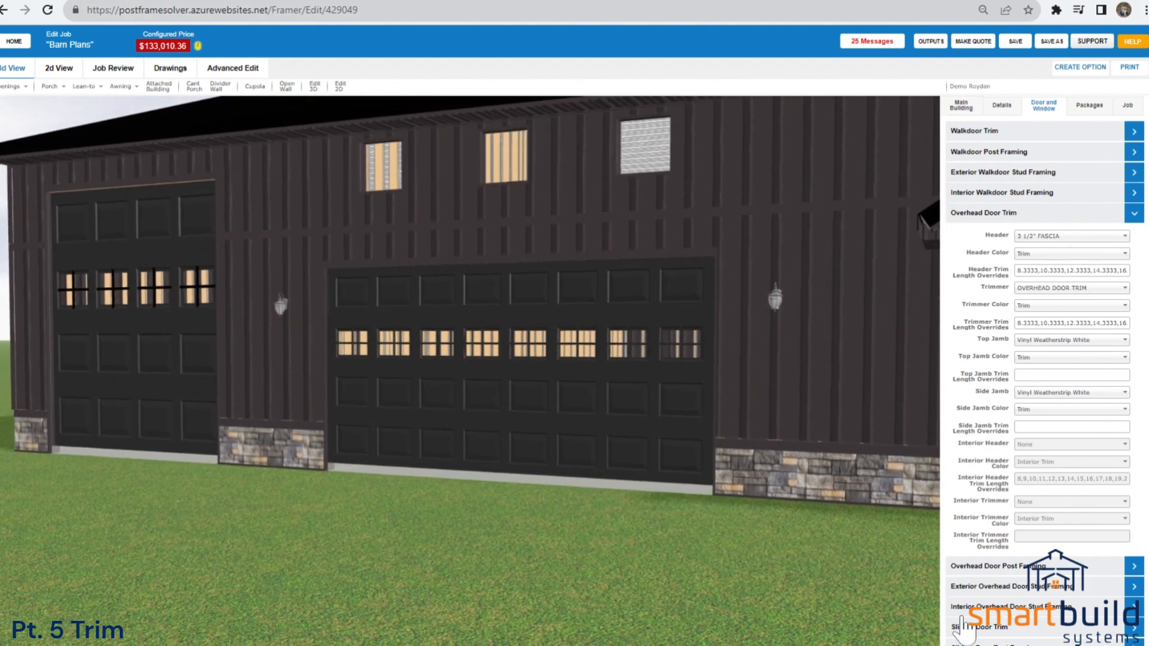
Review the Sliding Door Trim settings with the garage front in view, and collapse them when finished.
click(979, 627)
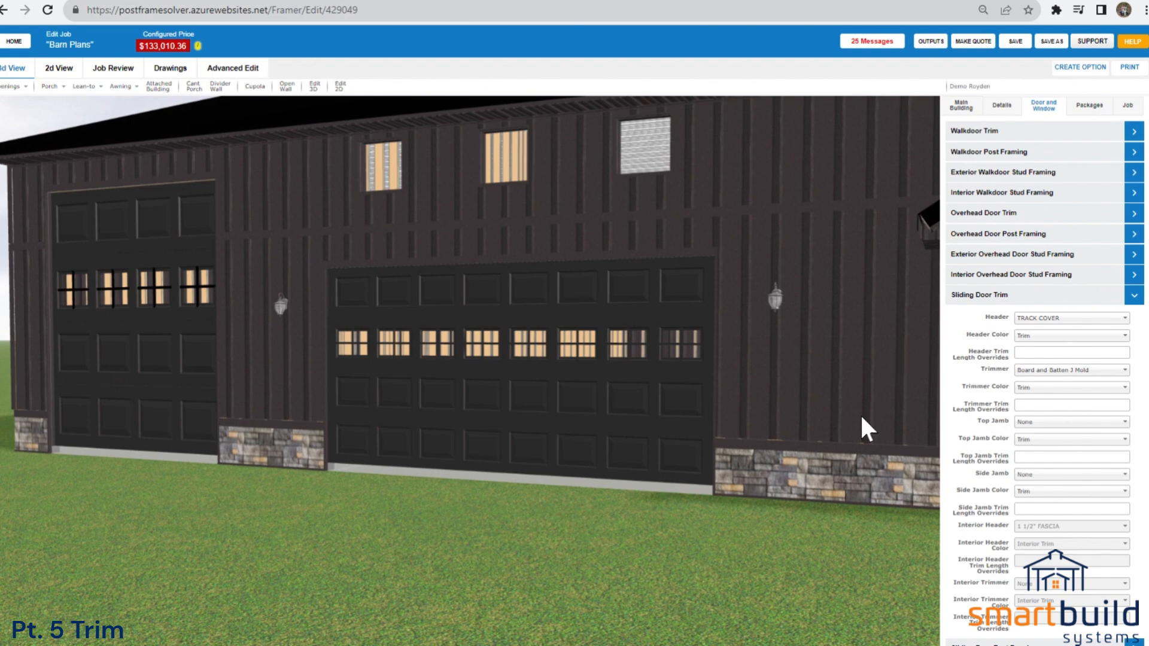
scroll(844, 419, down, 3)
drag(720, 508, 744, 530)
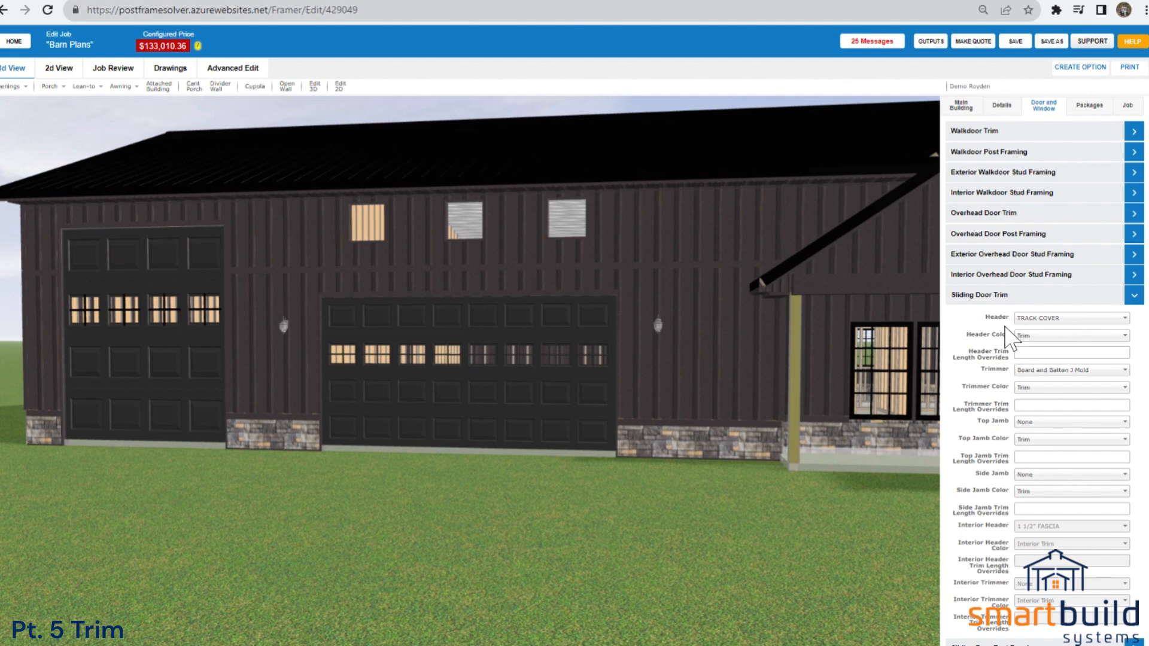
scroll(676, 462, down, 2)
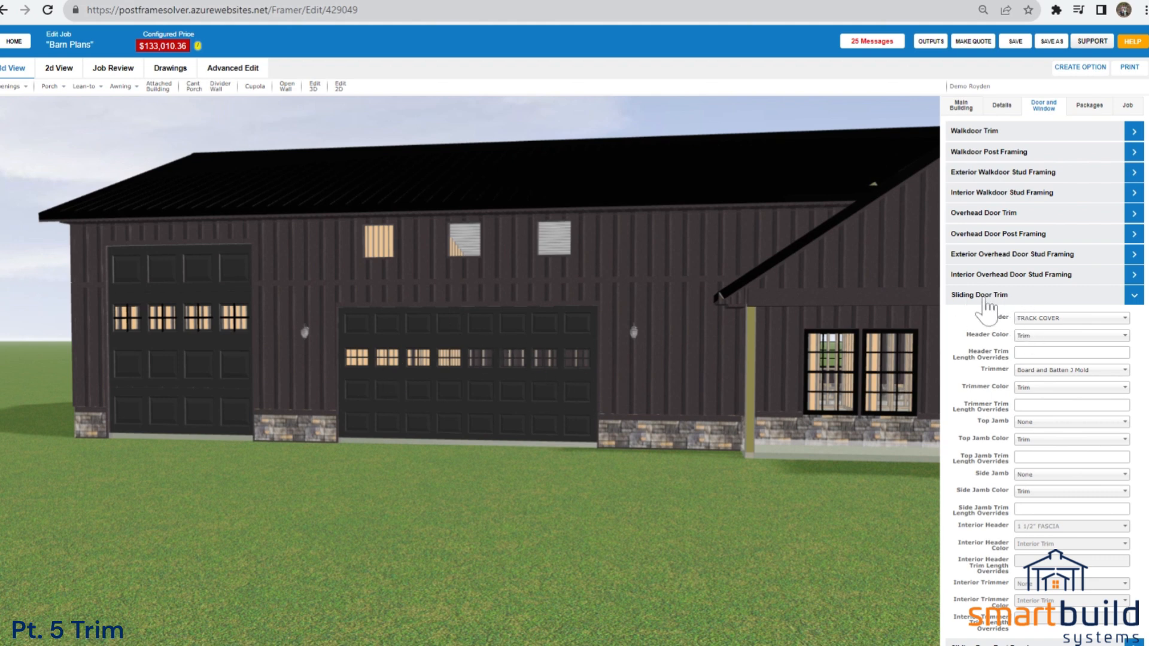
click(1005, 297)
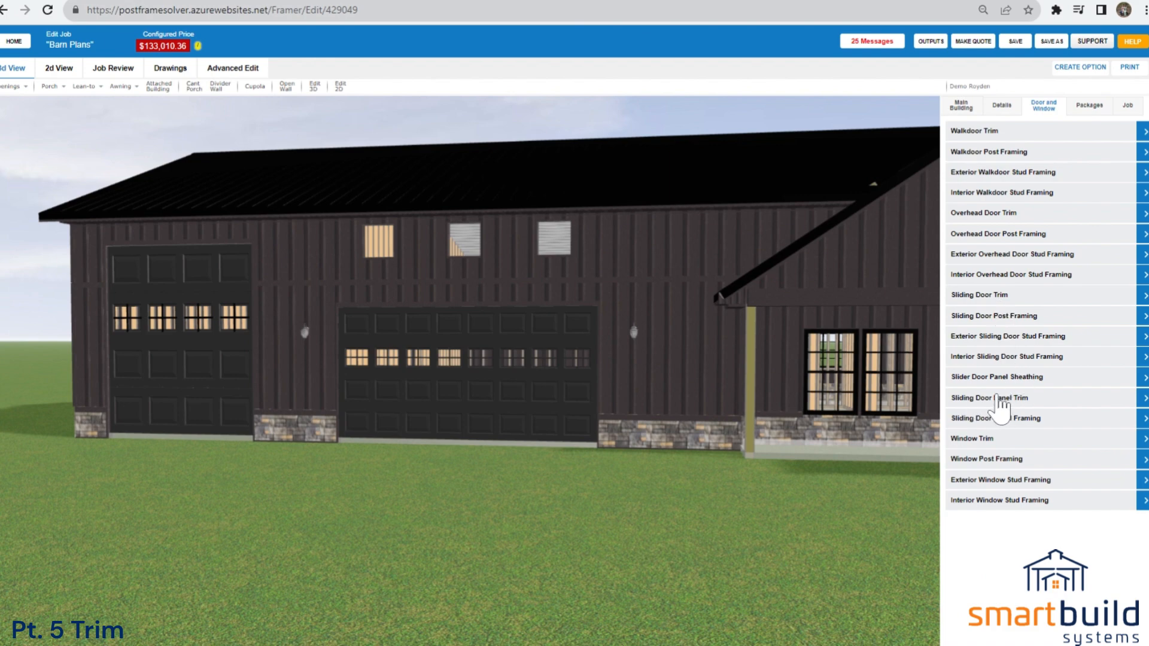
Open the Window Trim settings and inspect the three small windows above the garage doors.
click(974, 440)
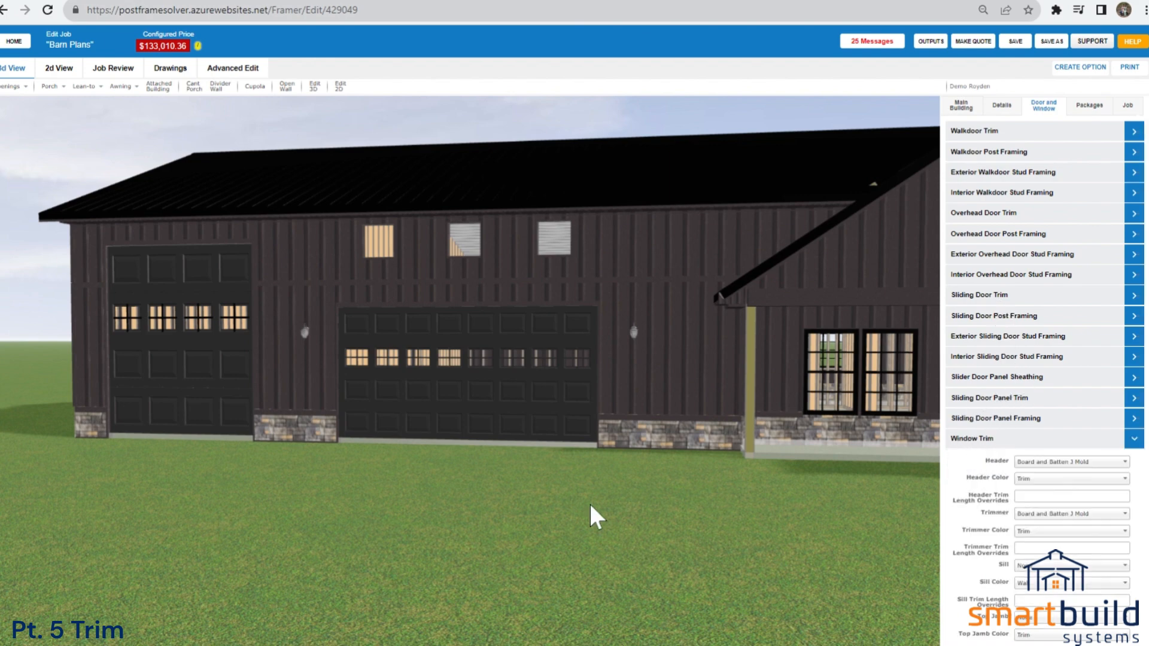
scroll(585, 501, down, 3)
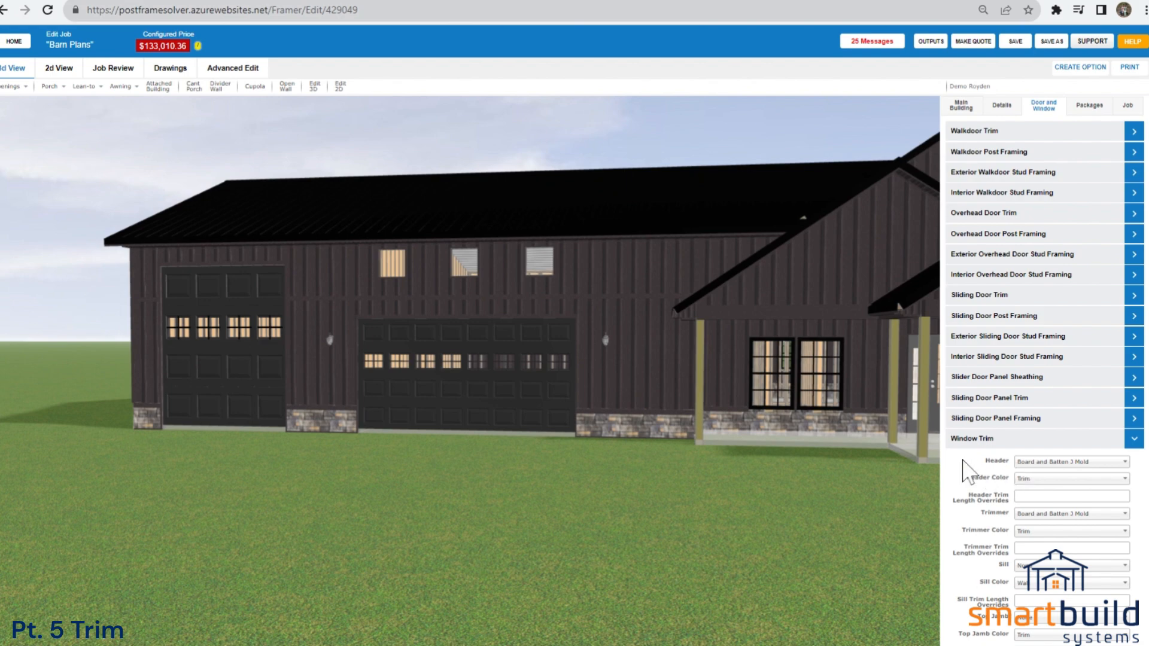
scroll(432, 245, up, 3)
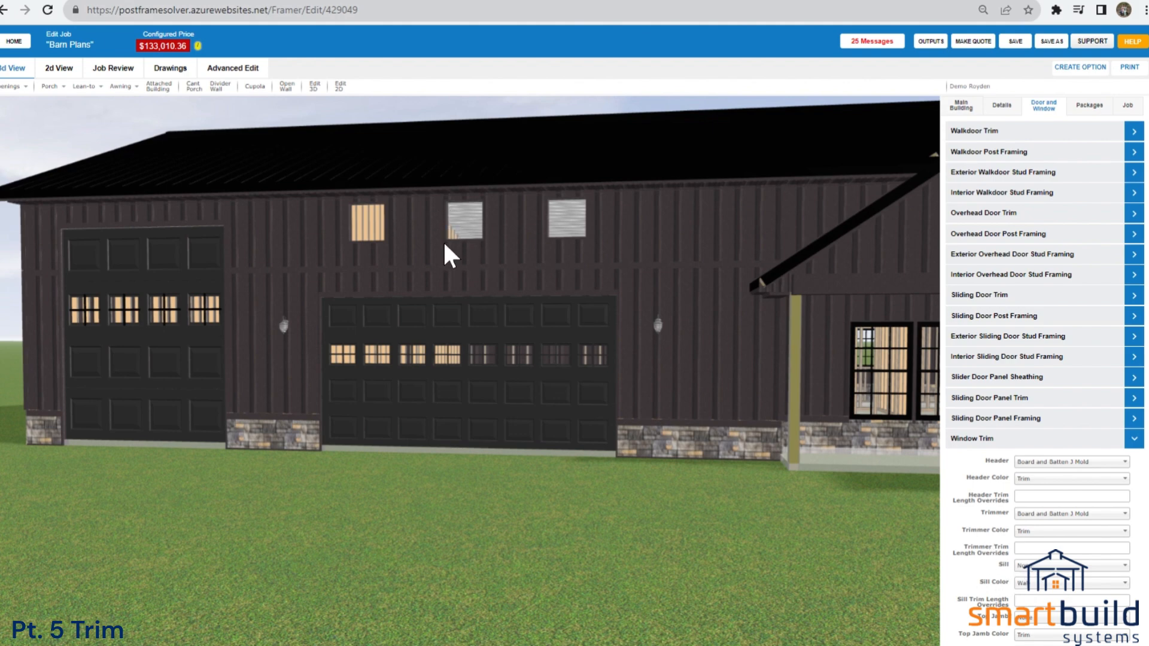
scroll(721, 464, up, 5)
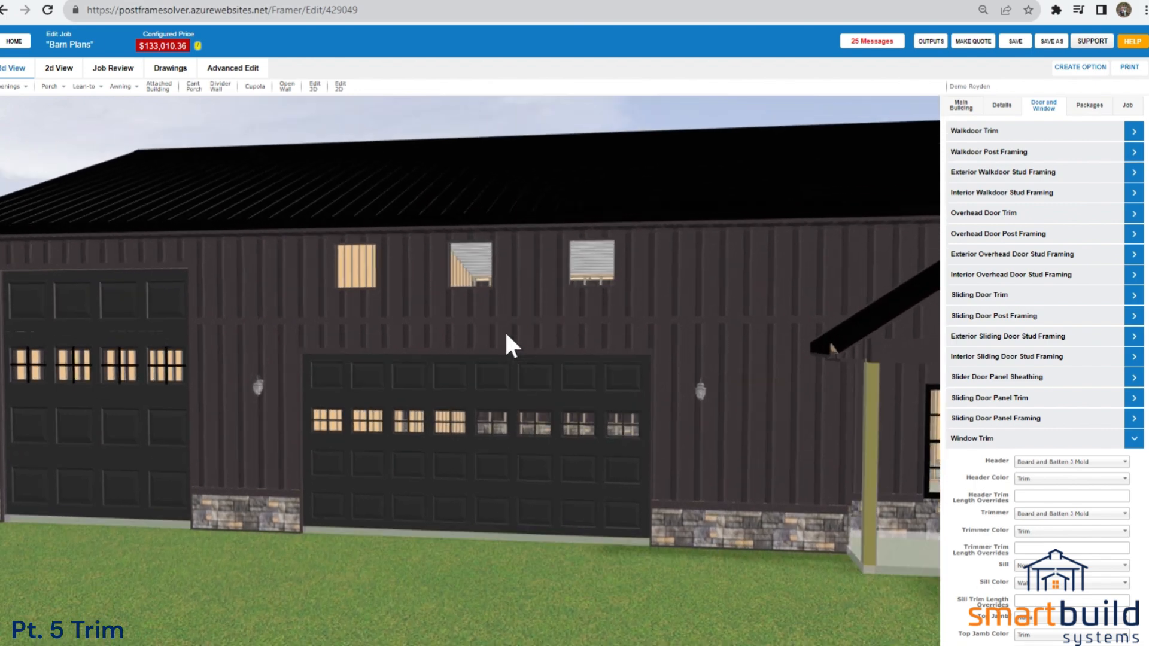
scroll(506, 334, up, 1)
drag(583, 336, 525, 353)
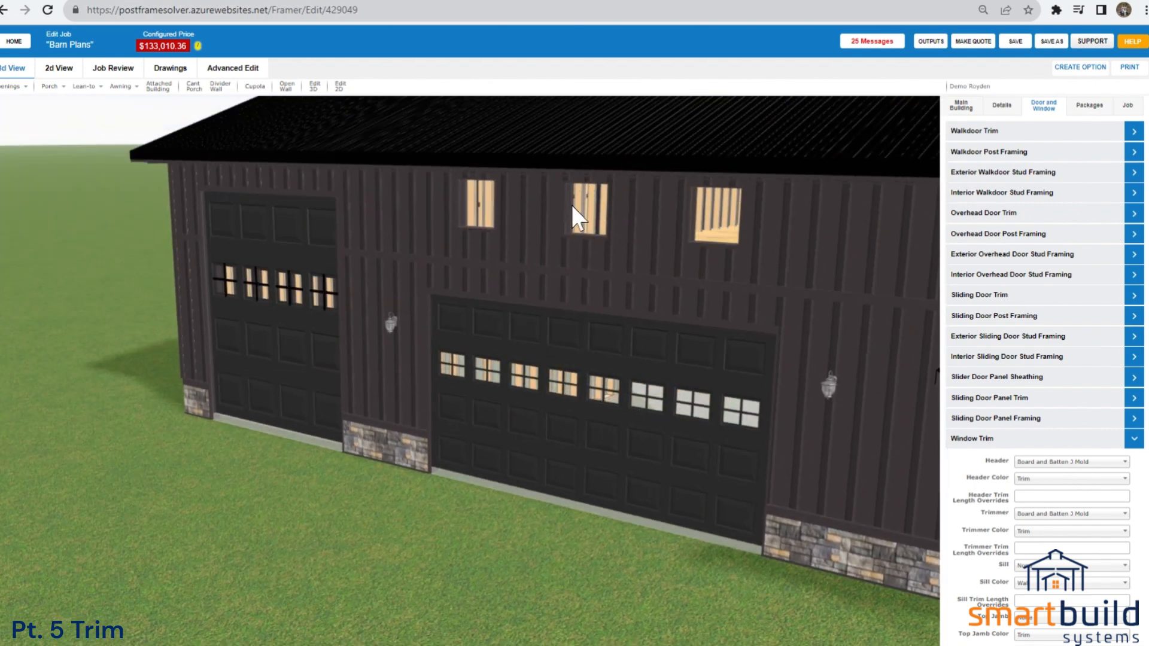
Look through the remaining Window Trim settings for sill, jambs and interior trim while viewing the garage windows.
scroll(1032, 530, down, 4)
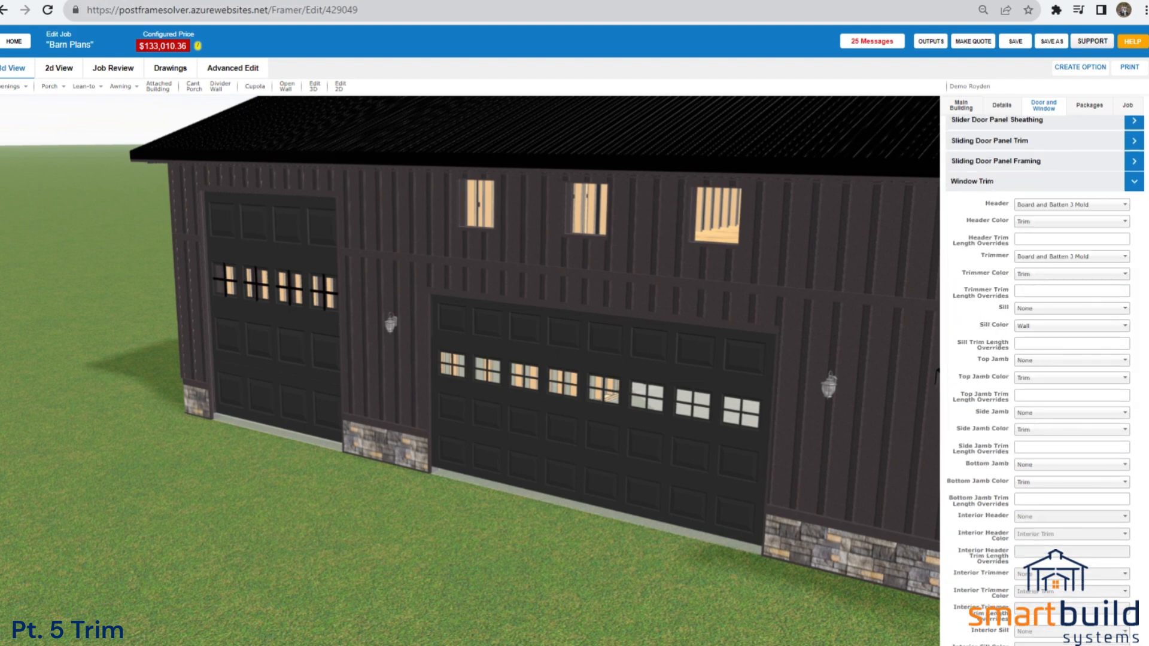
drag(602, 223, 580, 236)
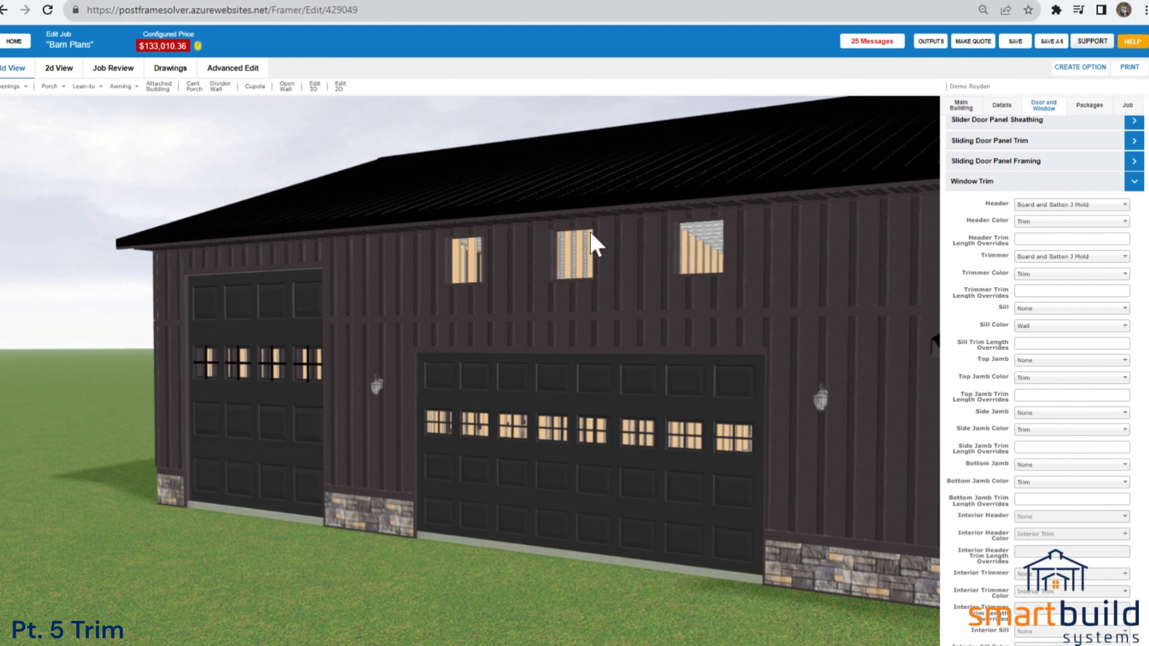
scroll(1051, 537, down, 2)
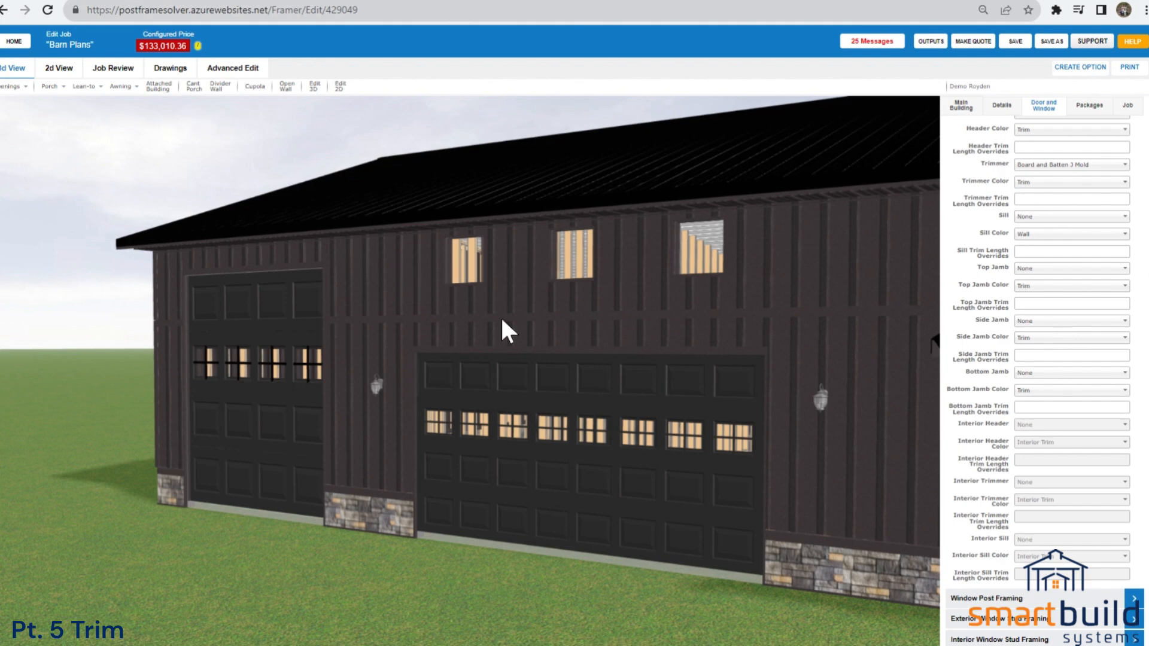
drag(631, 323, 557, 439)
scroll(639, 391, down, 5)
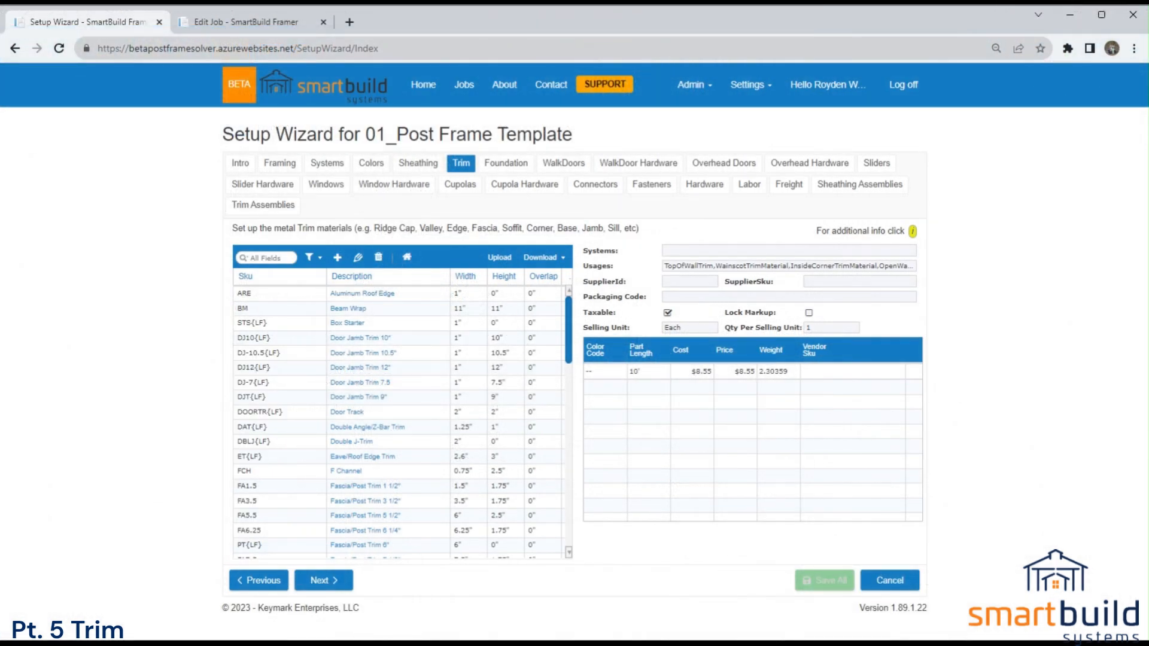
Look through the Trim materials in the Setup Wizard for 01_Post Frame Template.
click(747, 86)
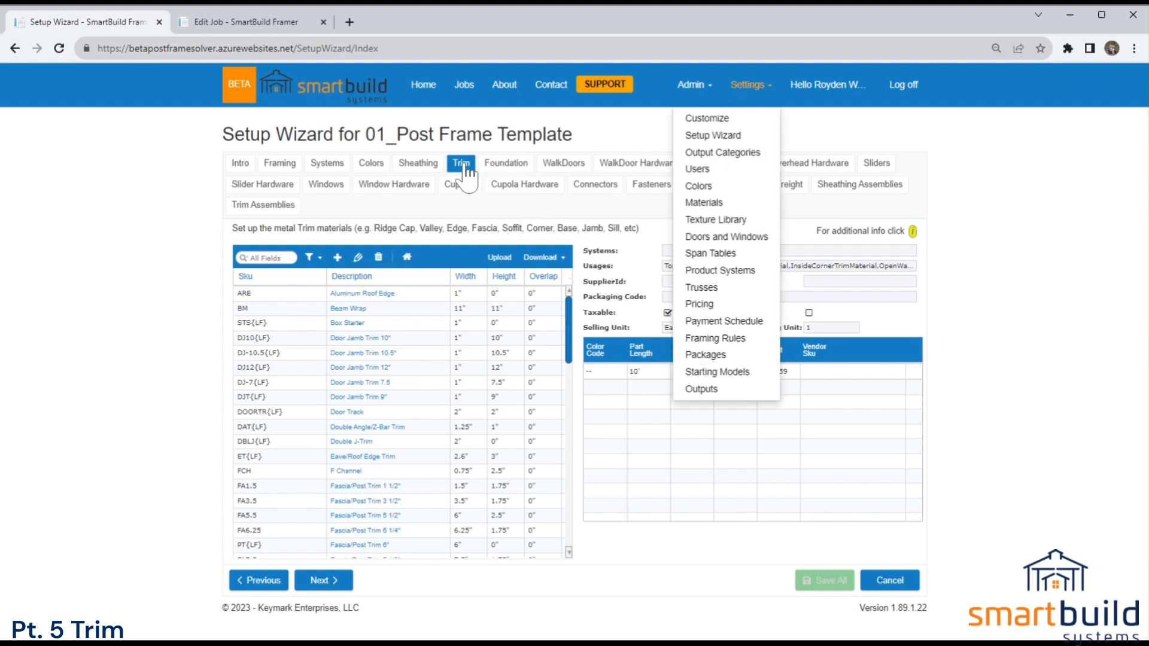
click(472, 153)
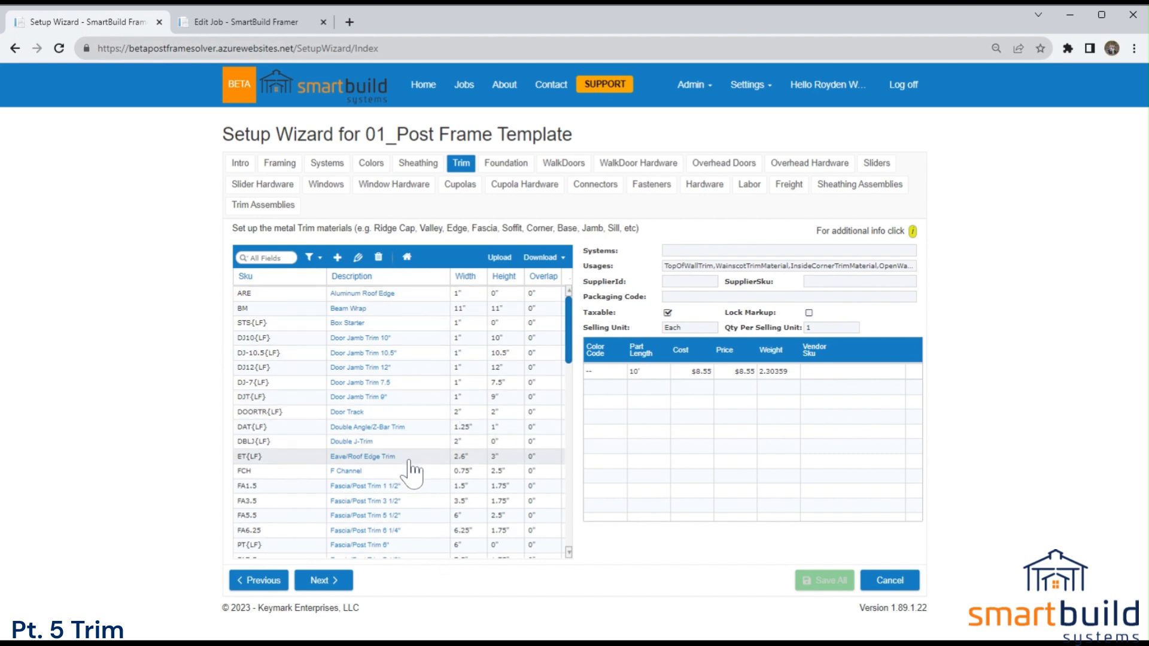
drag(568, 305, 578, 328)
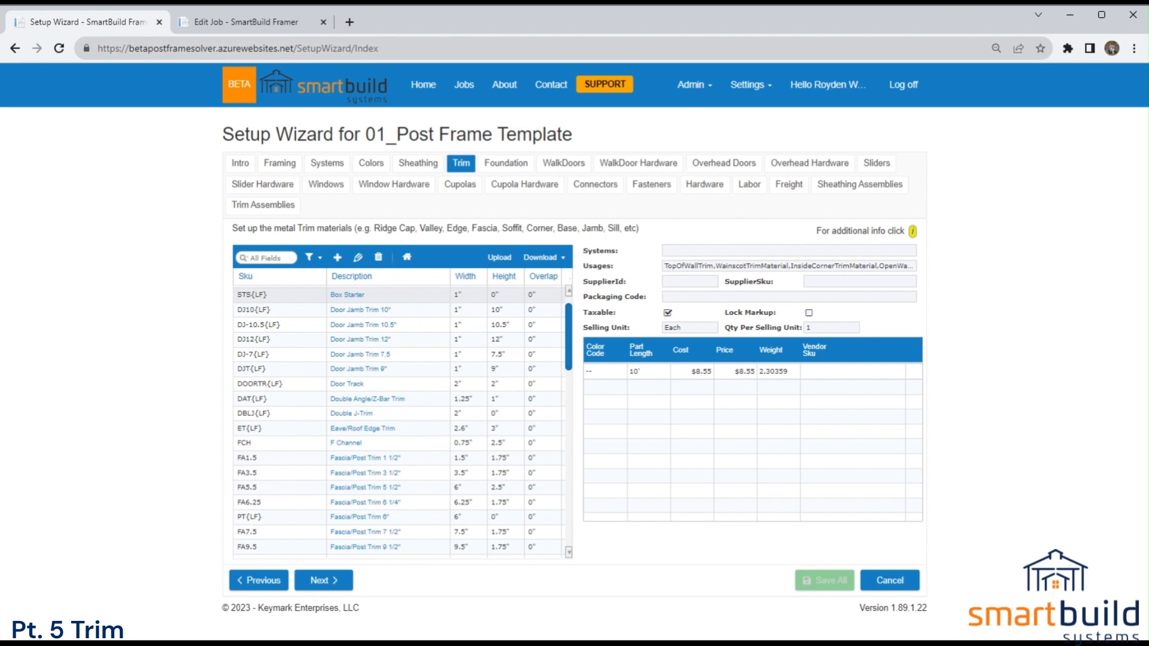
Open the F Channel trim for editing, examine its systems, usages and pricings, and close it without saving.
click(357, 444)
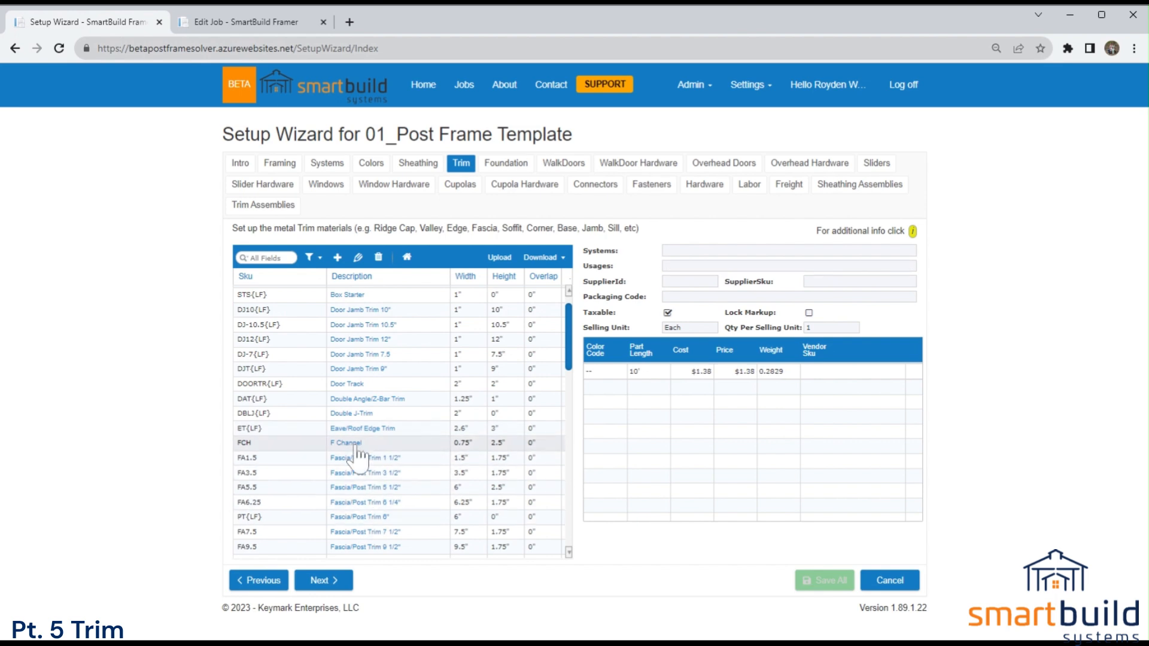
double_click(358, 447)
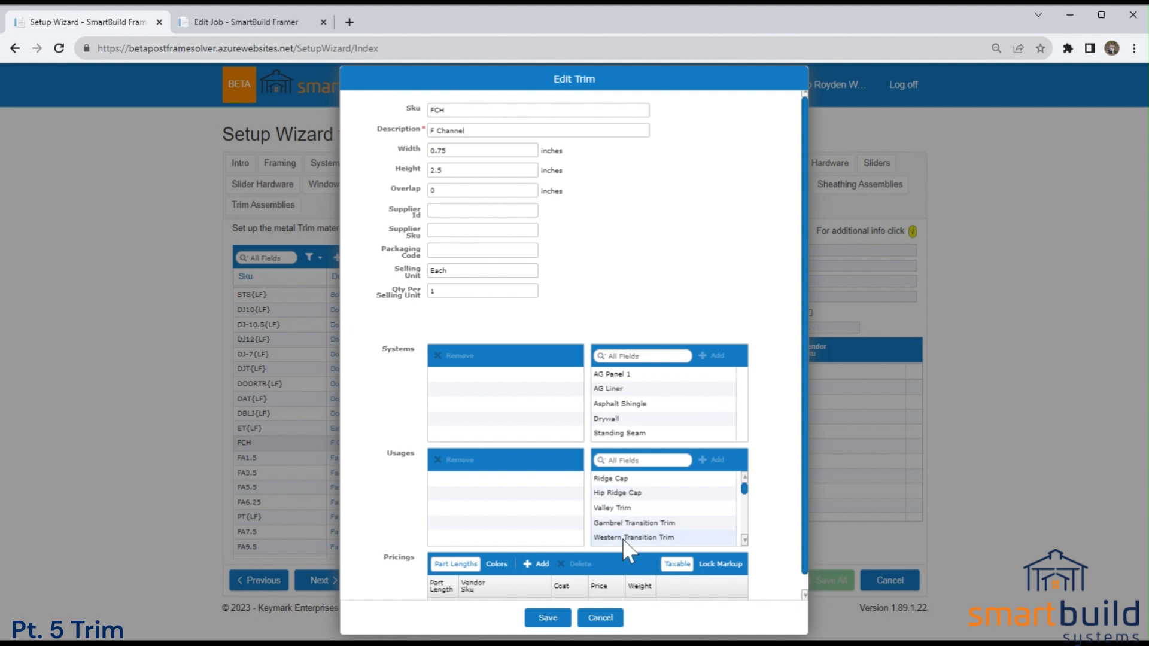
scroll(582, 528, down, 1)
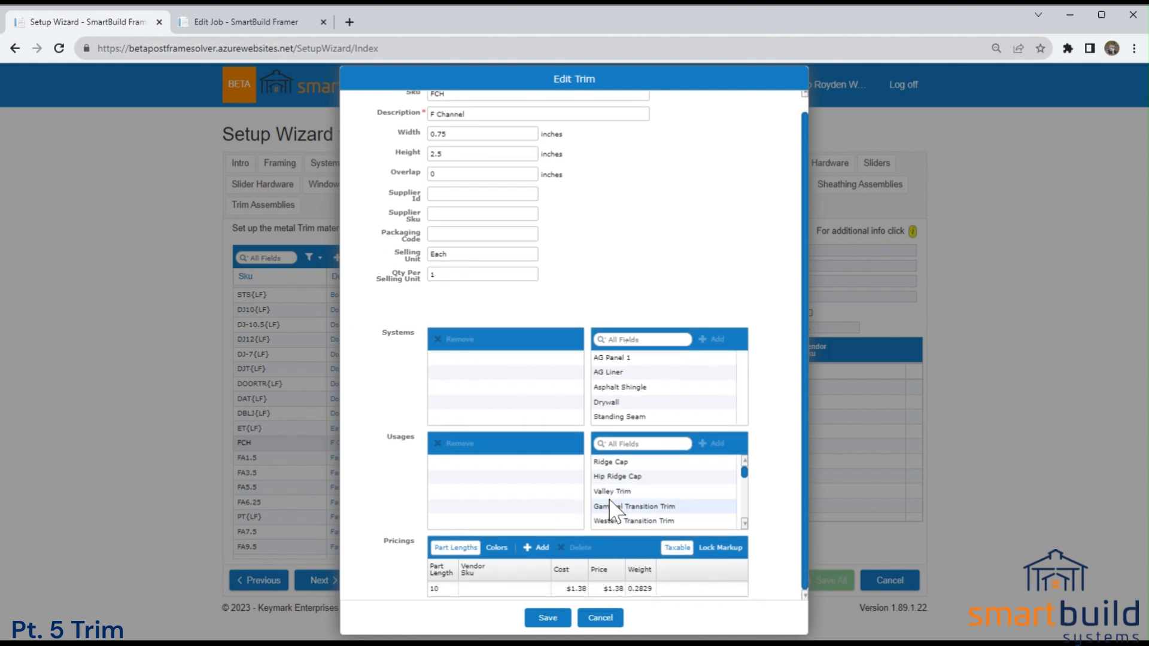
click(593, 616)
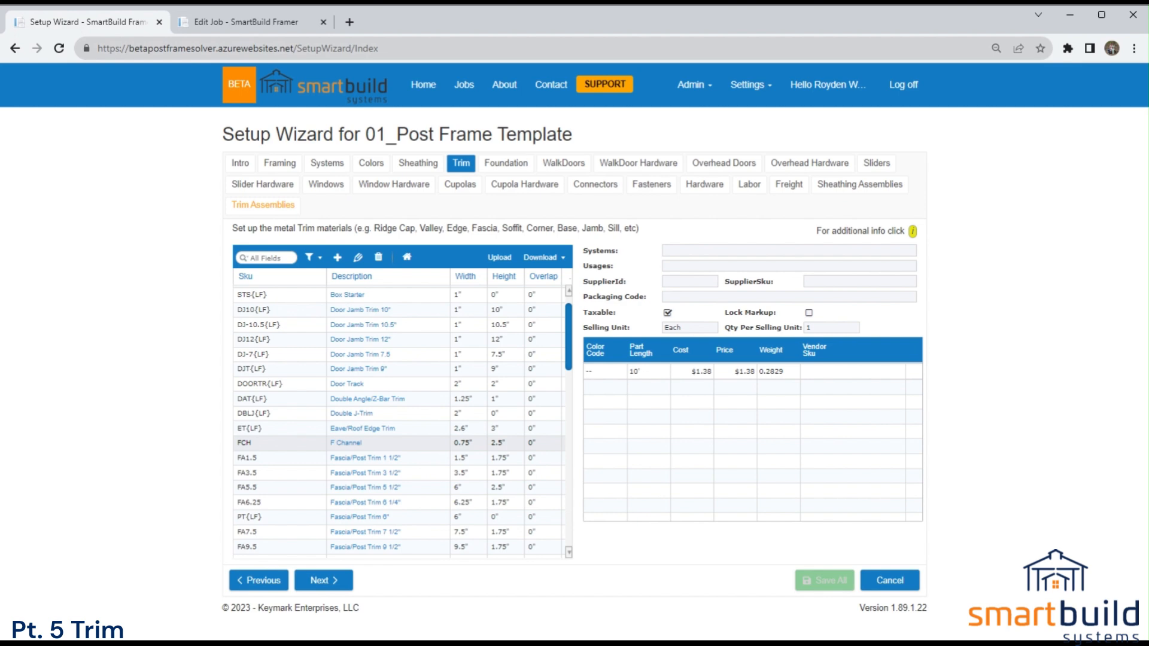
Switch back to the Barn Plans job and view the whole building in 3D.
click(246, 22)
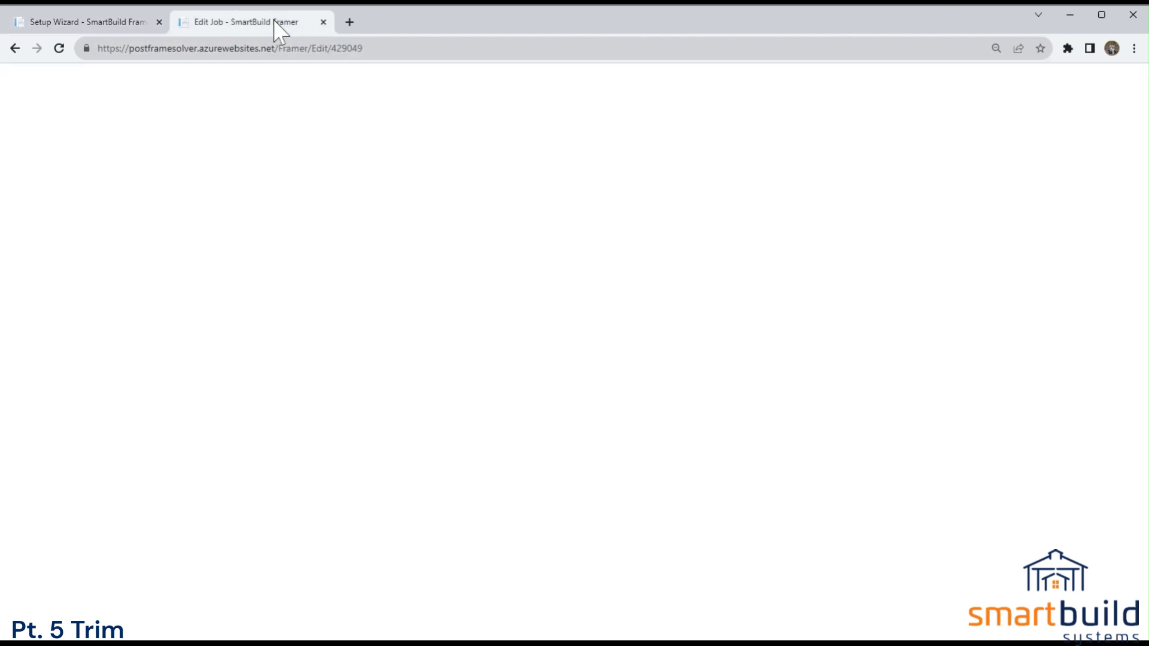
scroll(399, 262, down, 2)
scroll(557, 254, up, 2)
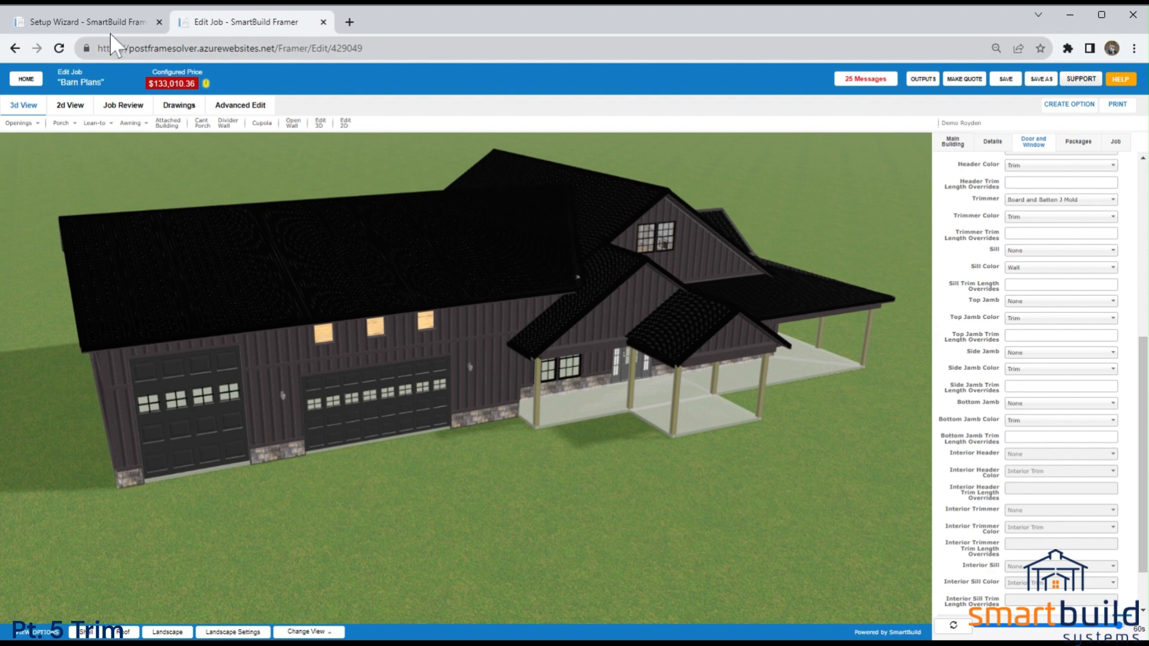
Return to the Setup Wizard and look further down the Trim materials list to the J Channel entry.
click(89, 23)
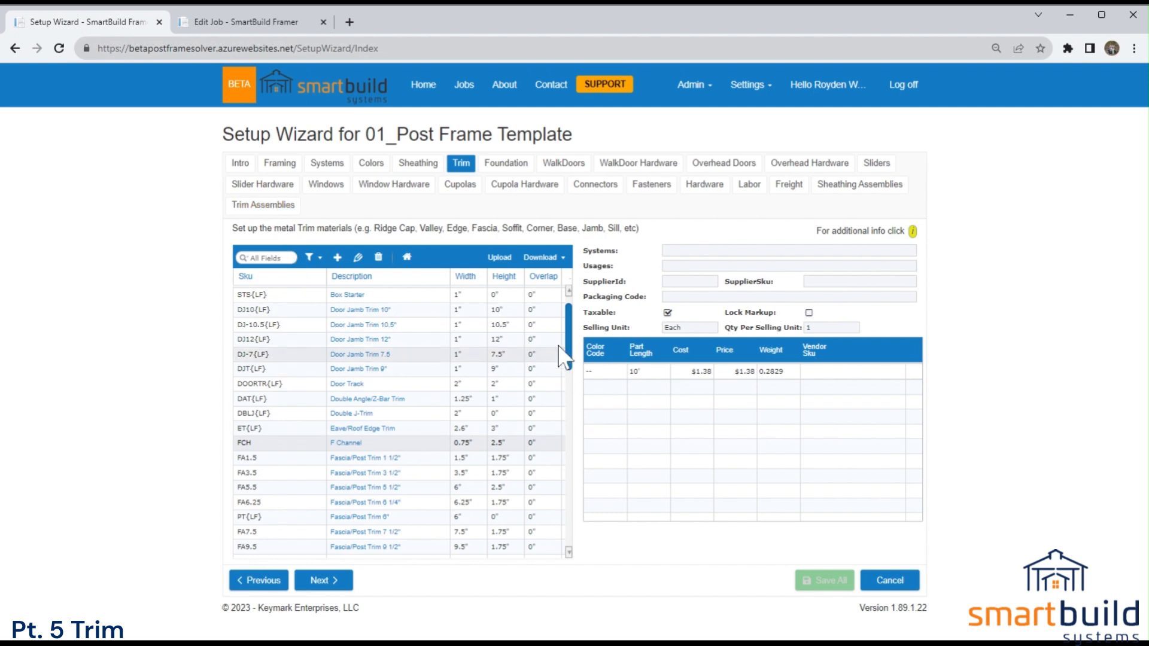
drag(568, 335, 568, 372)
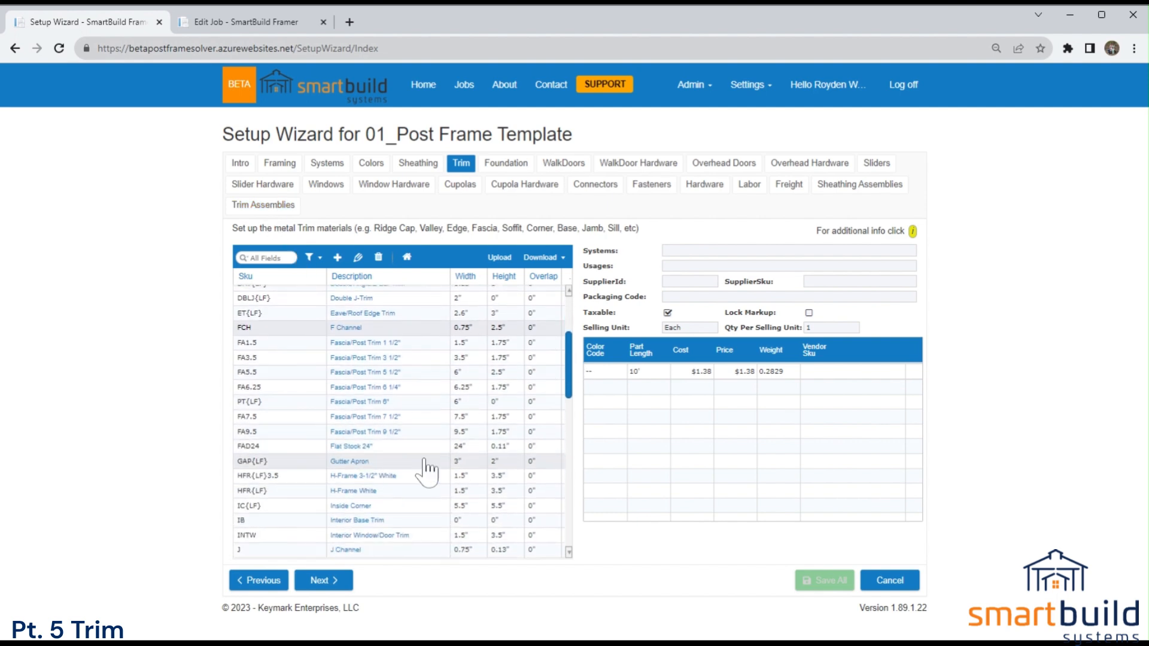
scroll(534, 425, down, 3)
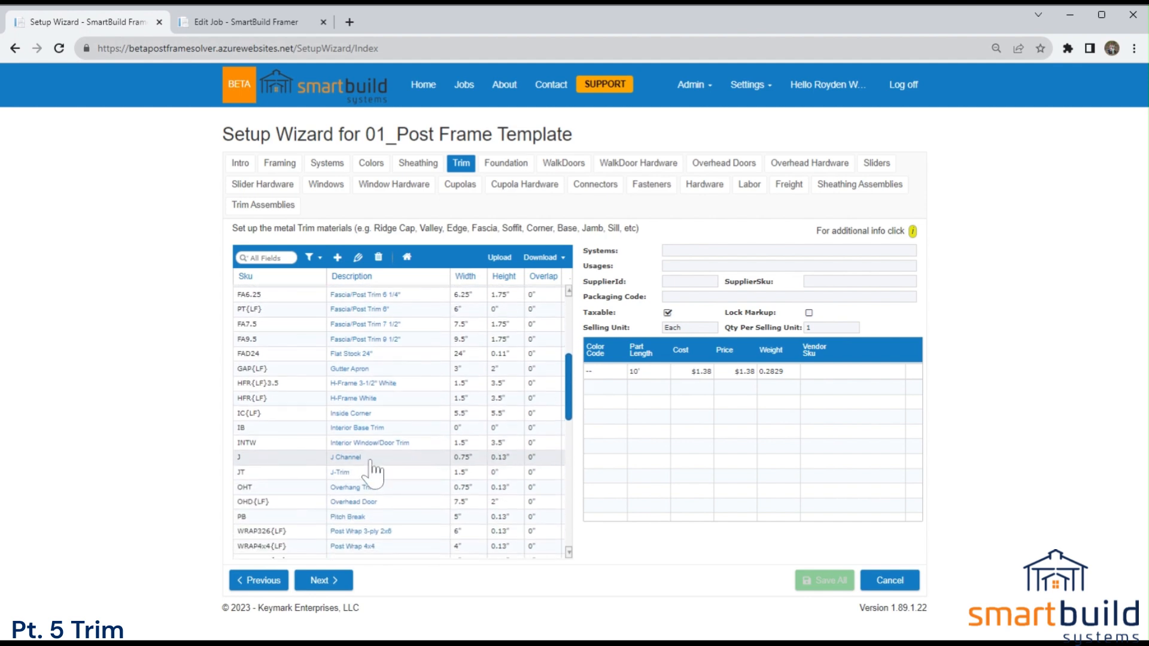
Open the J Channel trim for editing and go through its size, supplier, selling unit, usage and pricing fields.
click(370, 460)
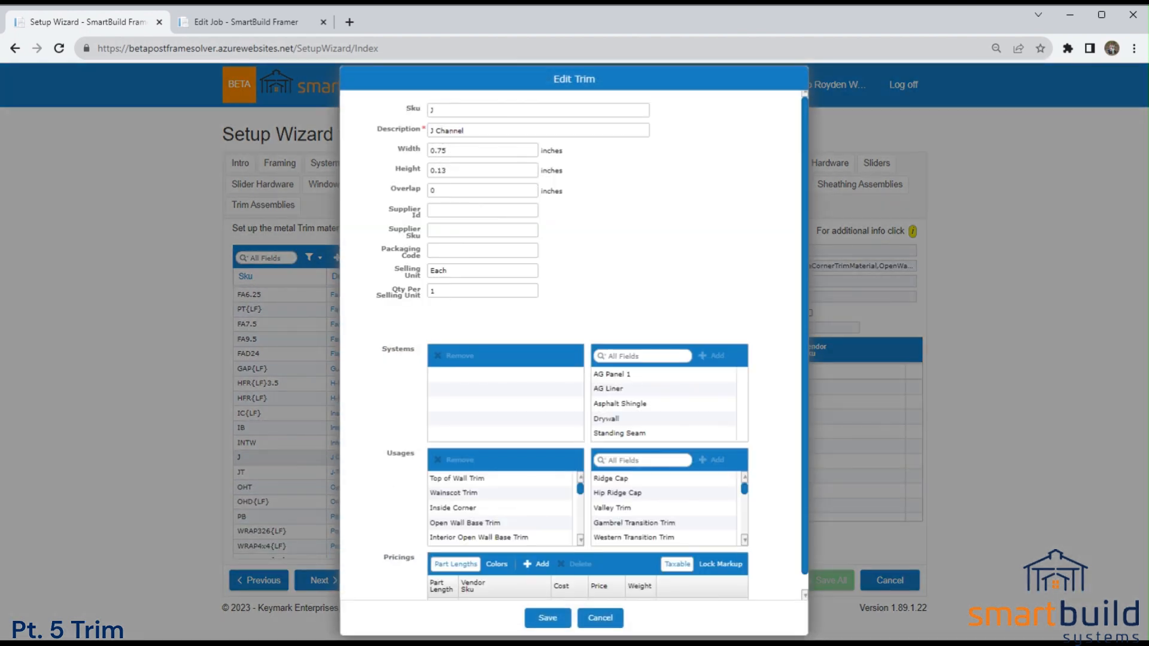
key(Tab)
key(Tab)
key(Tab)
key(Tab)
click(453, 273)
key(Tab)
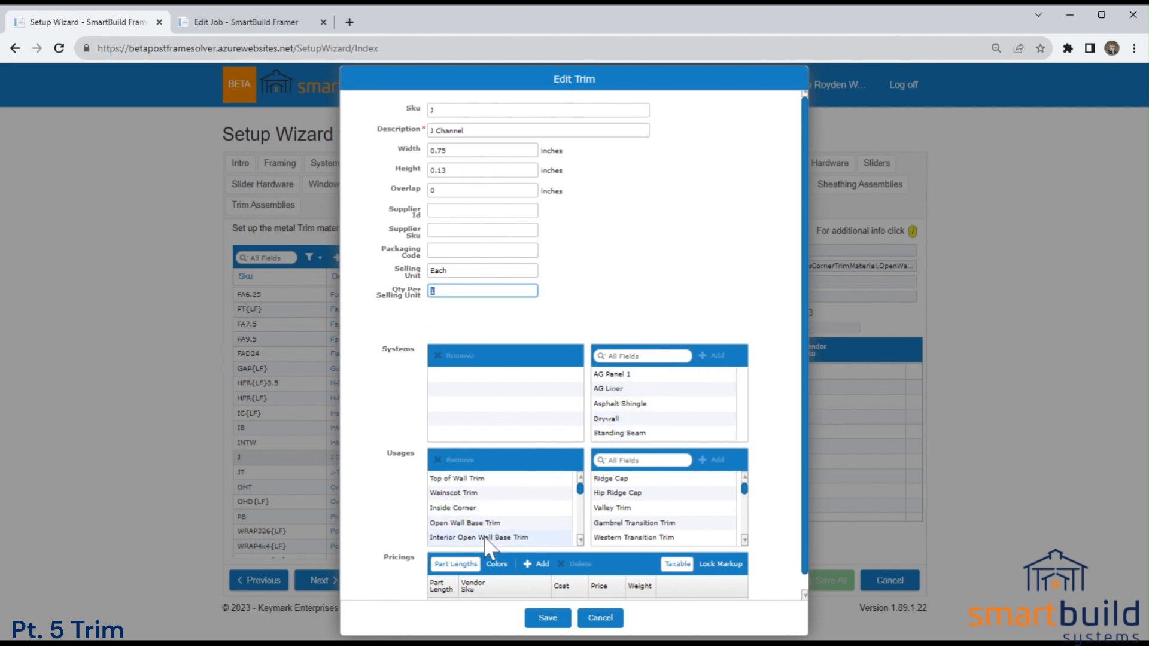
scroll(498, 547, down, 2)
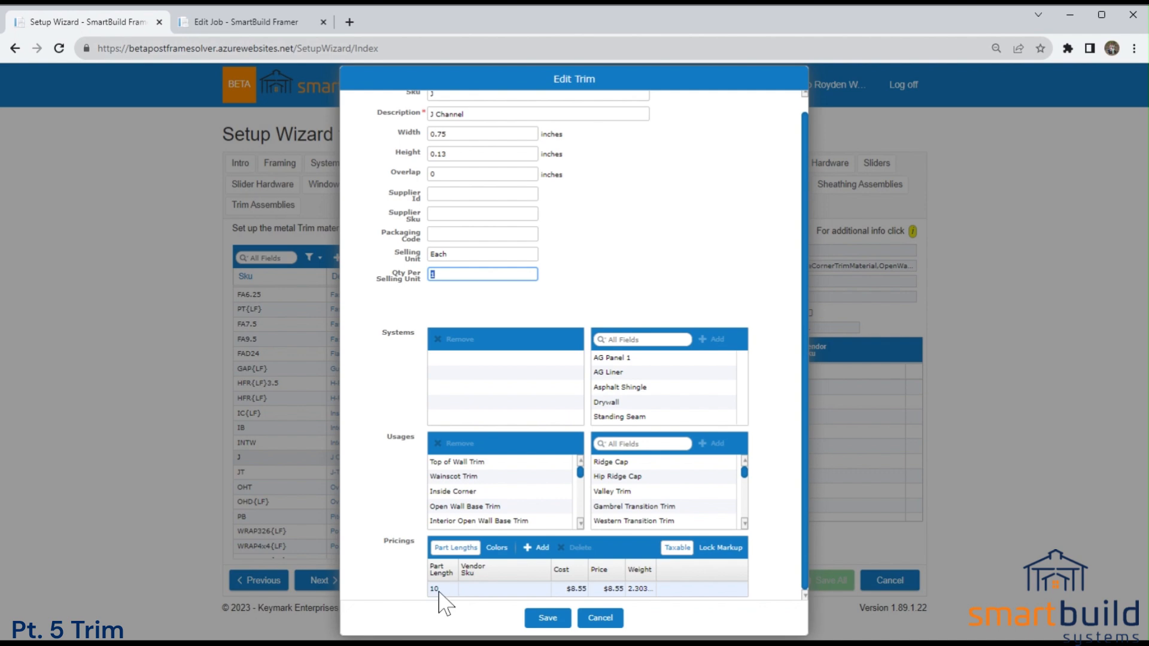
Add a part length of 12 to the J Channel pricings, check its usages and save the trim.
click(541, 550)
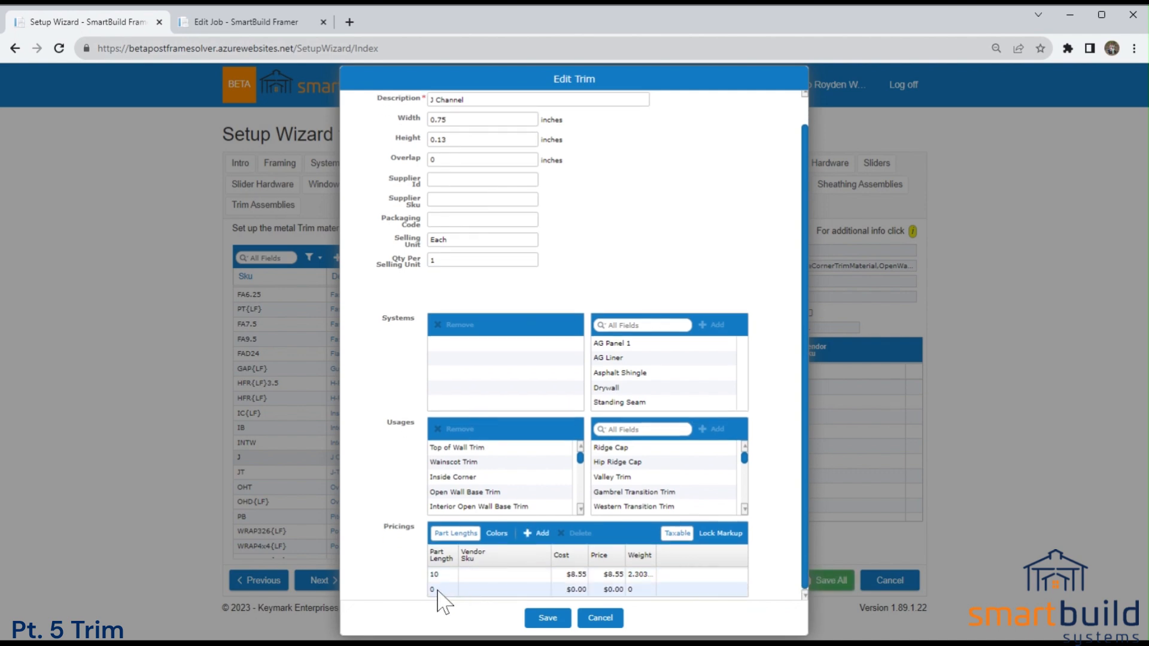
click(440, 590)
text(12)
key(Return)
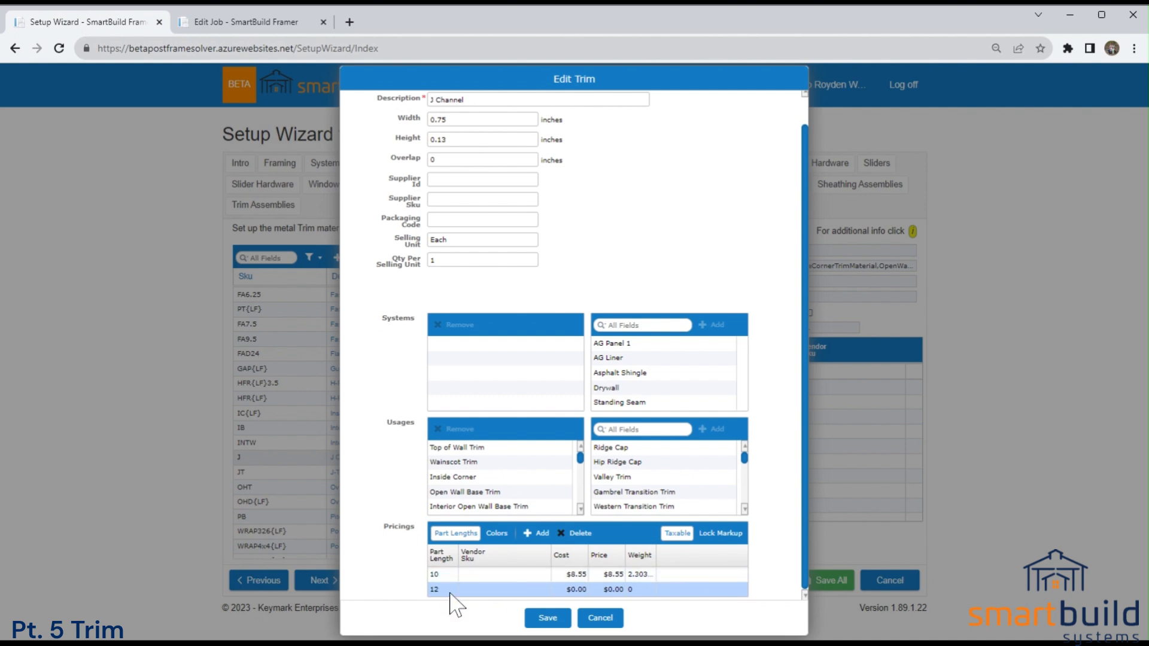
click(626, 592)
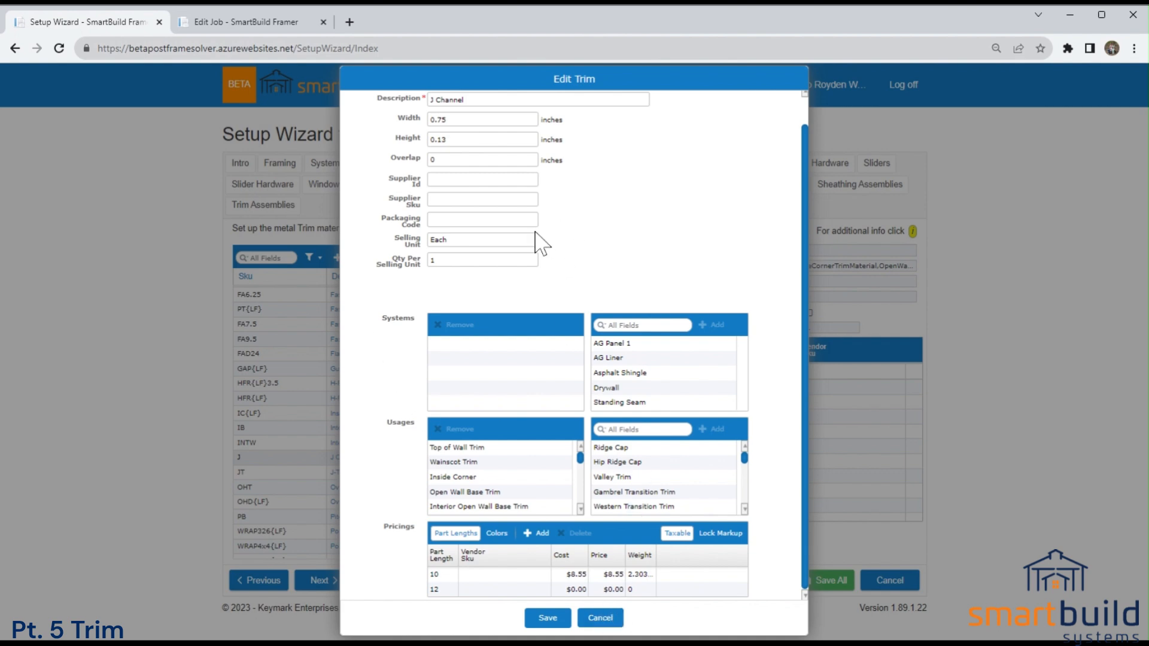
scroll(492, 515, up, 1)
scroll(491, 516, down, 5)
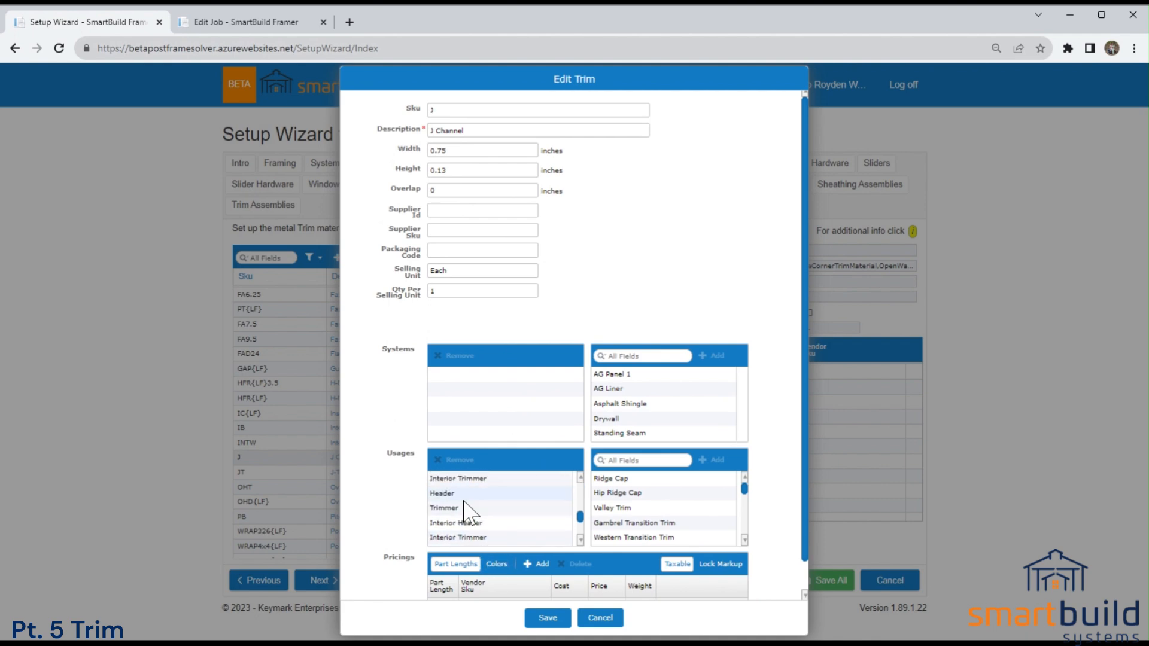
click(546, 618)
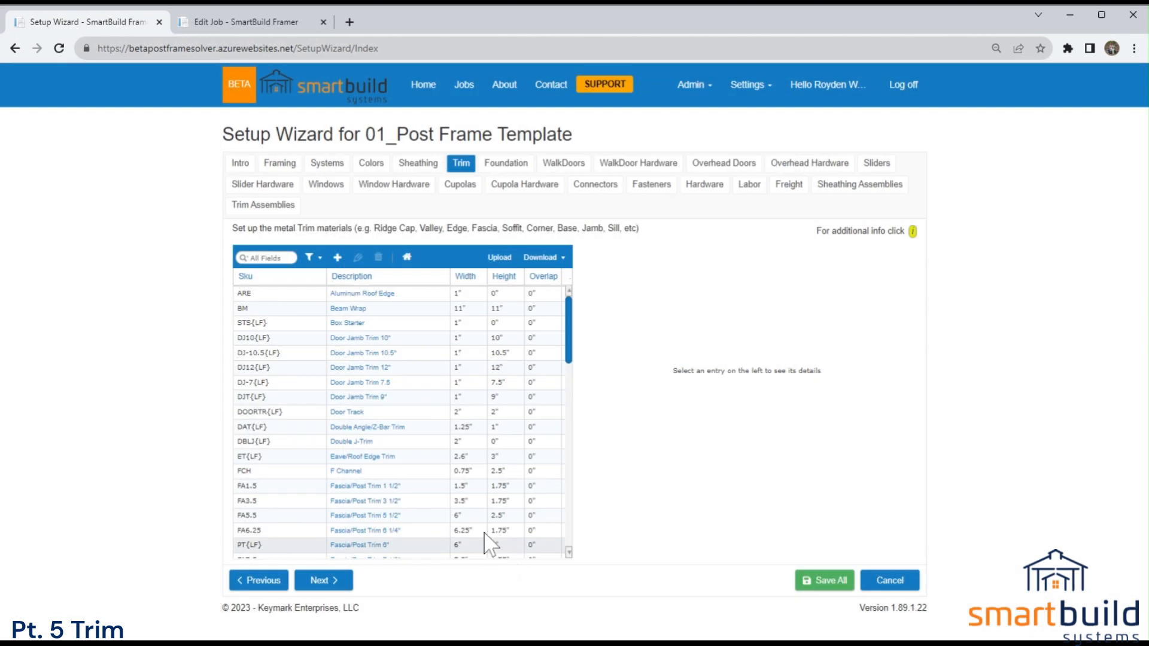
scroll(404, 469, down, 1)
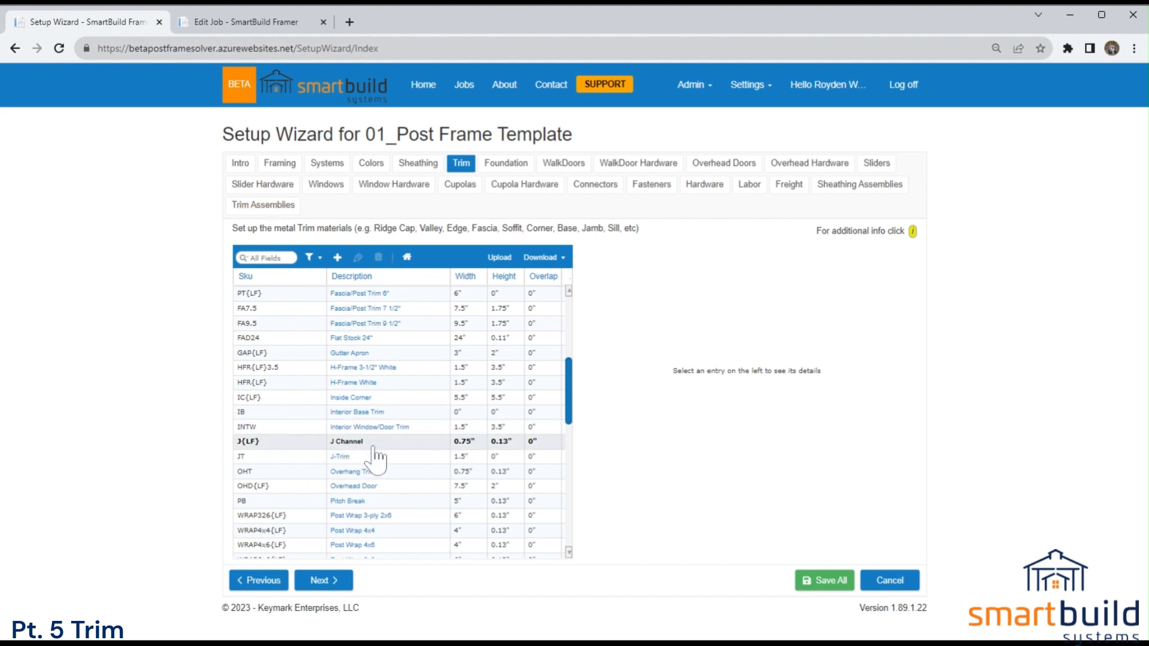
Open the J Channel assembly from the Trim Assemblies list for editing.
click(269, 207)
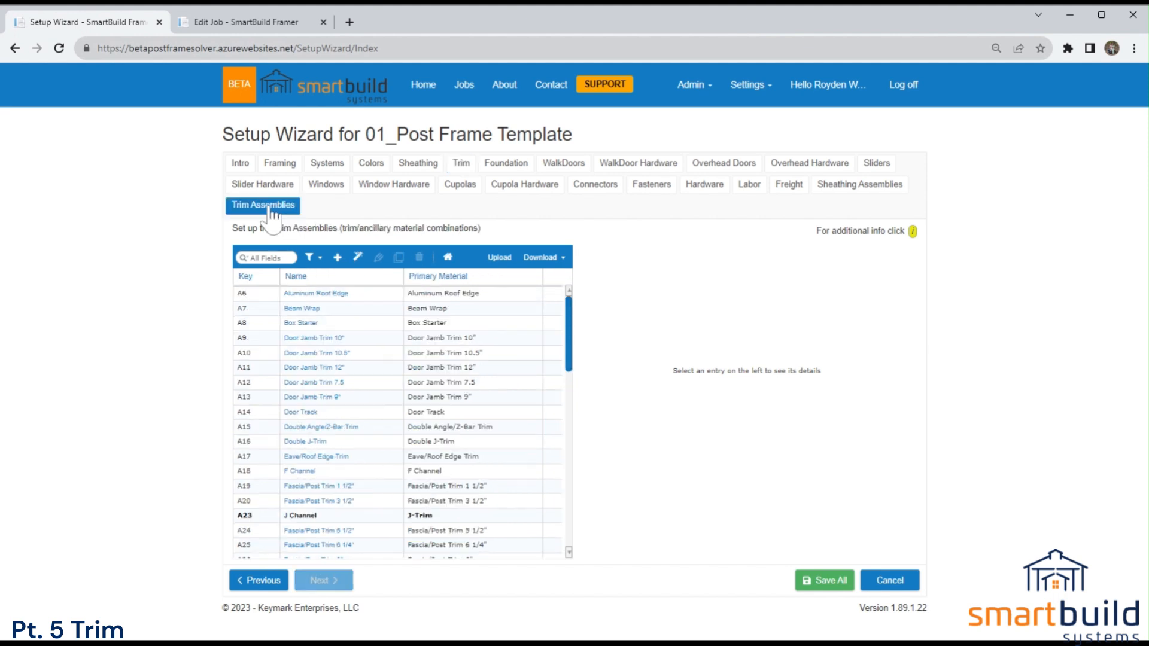
drag(570, 346, 565, 376)
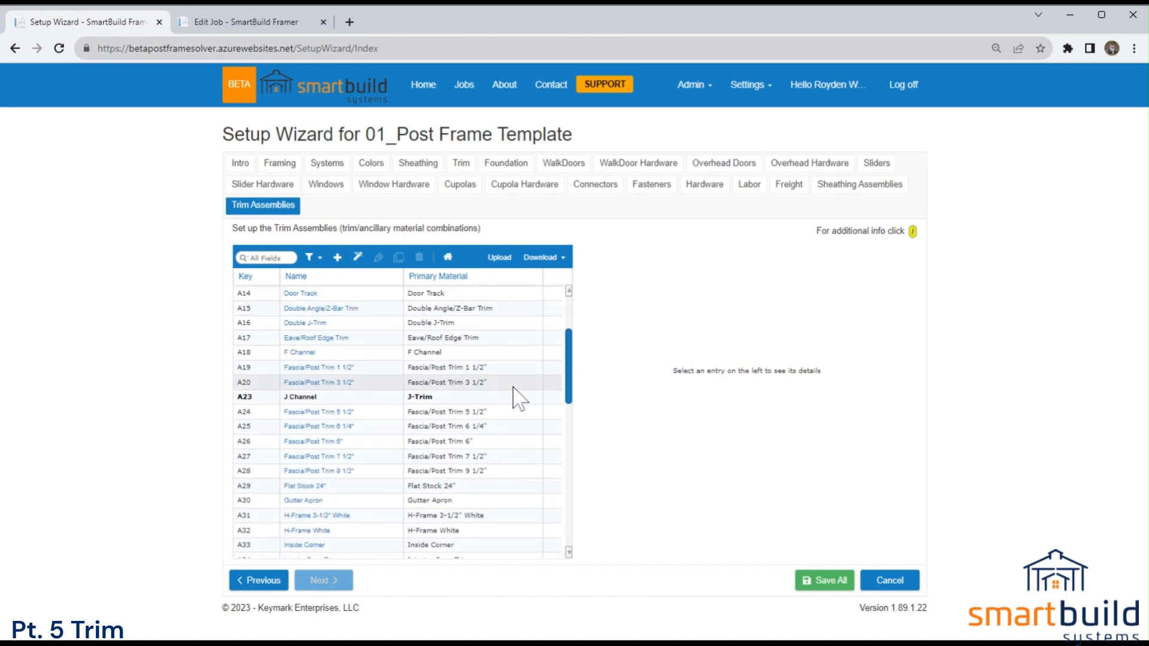
double_click(328, 398)
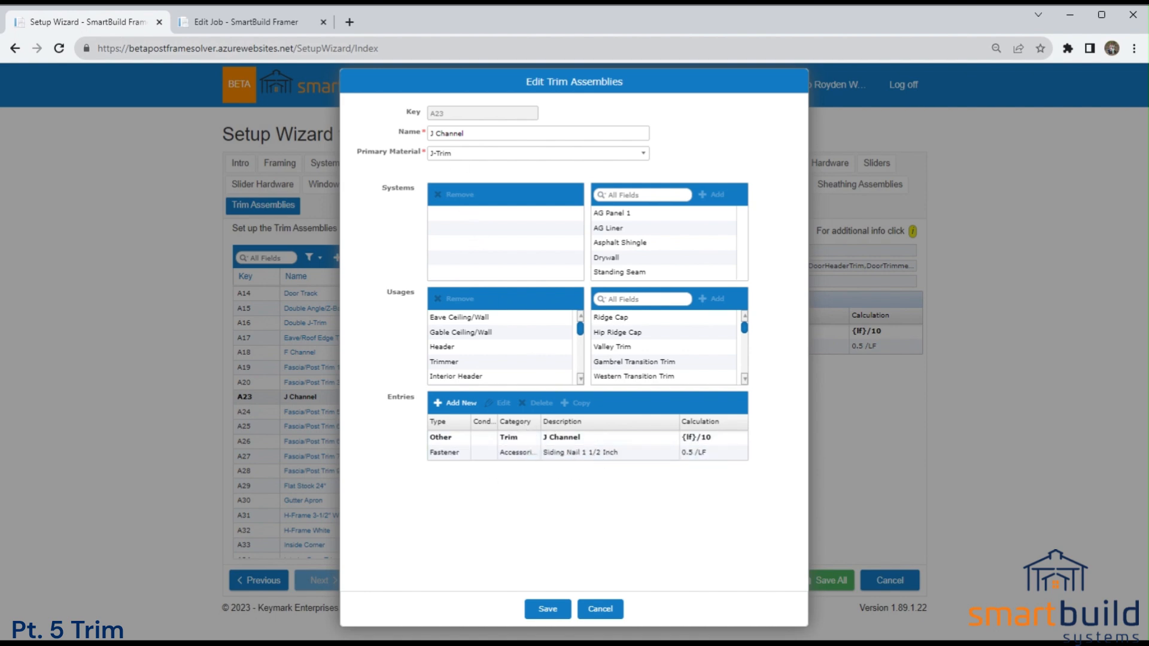
Examine the quantity setting of the Siding Nail 1 1/2 Inch entry and close the J Channel assembly without saving.
click(571, 455)
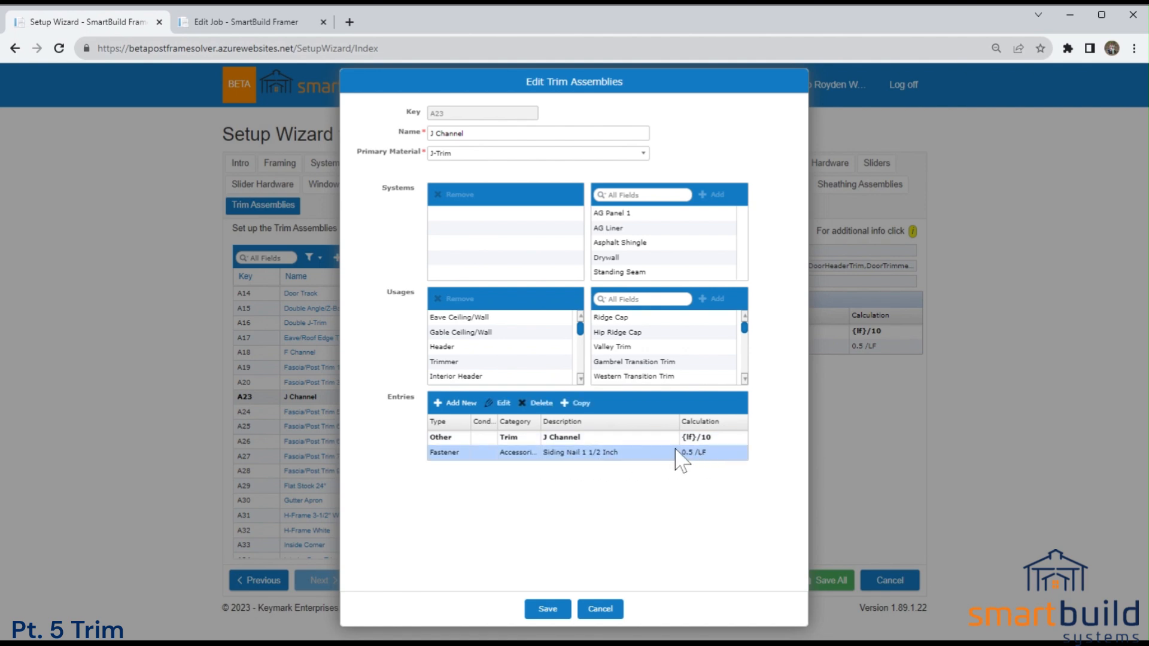
double_click(623, 453)
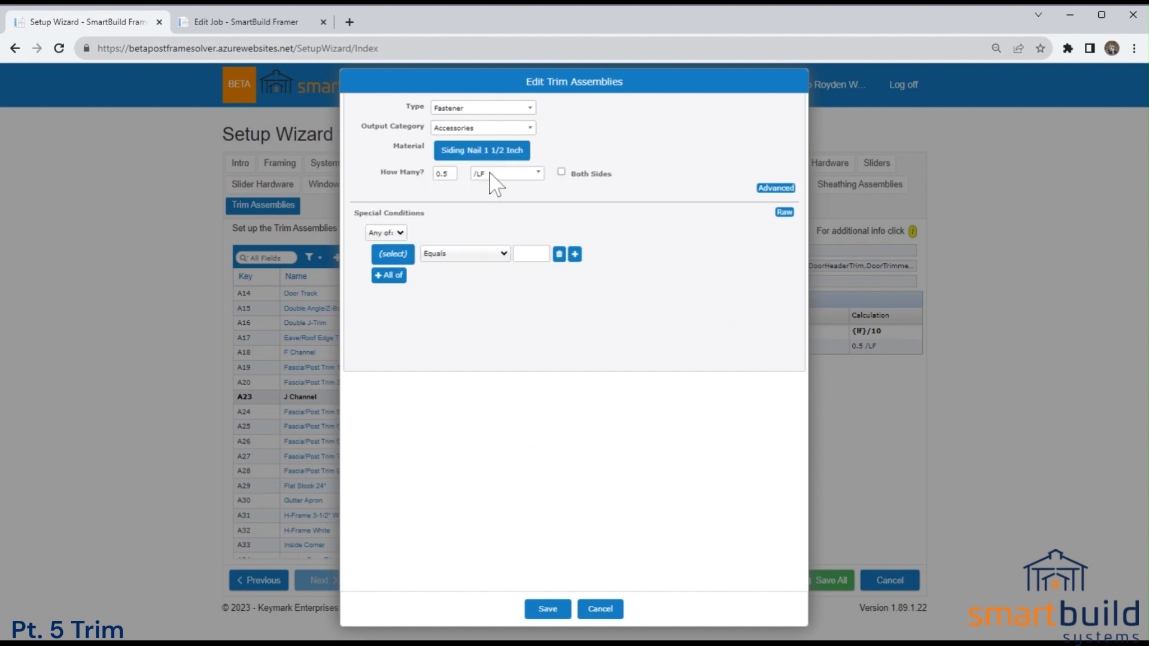
double_click(442, 174)
click(605, 608)
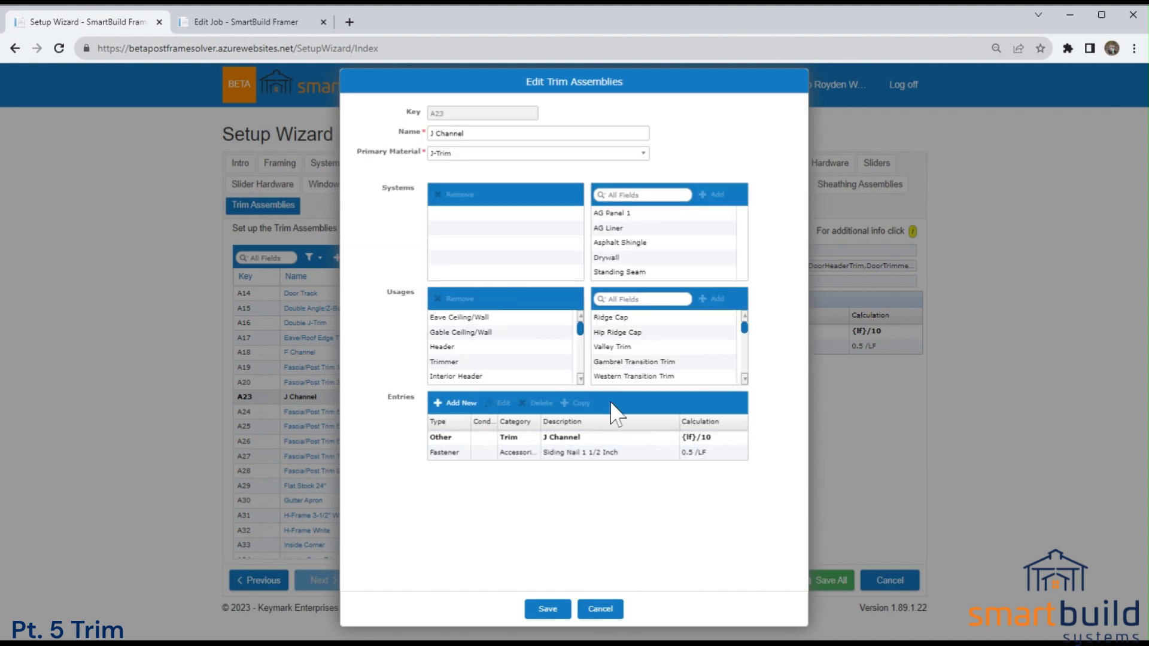
click(601, 609)
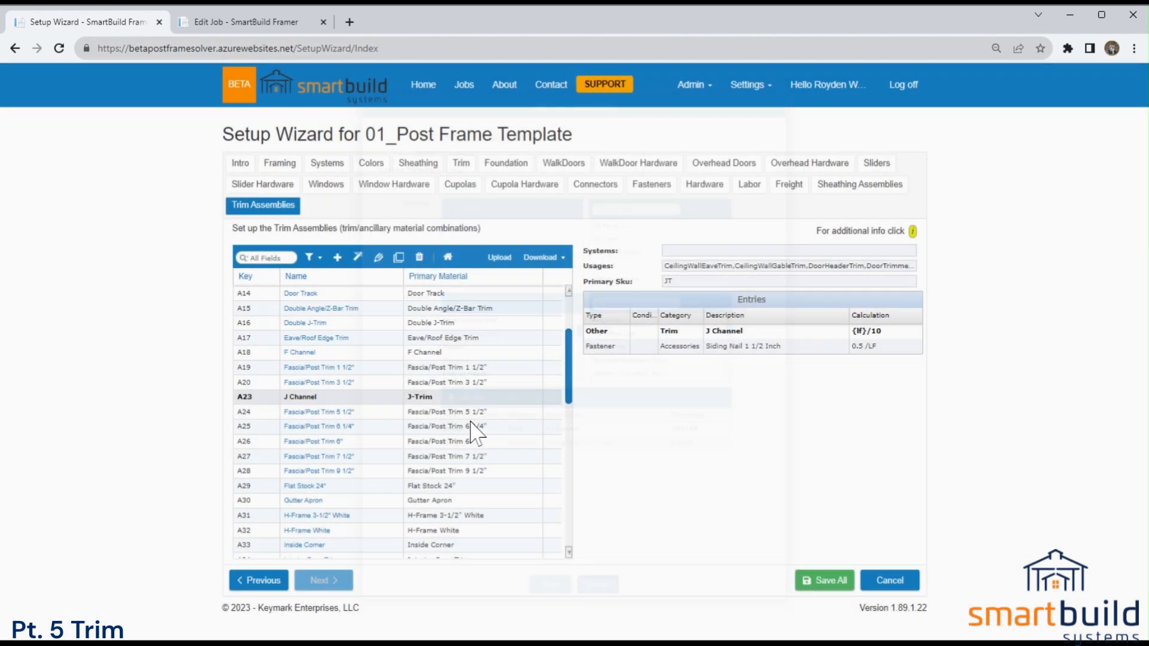
Start a new entry in the Trim materials with the SKU "example trim" and go through its description, width and height fields.
click(461, 163)
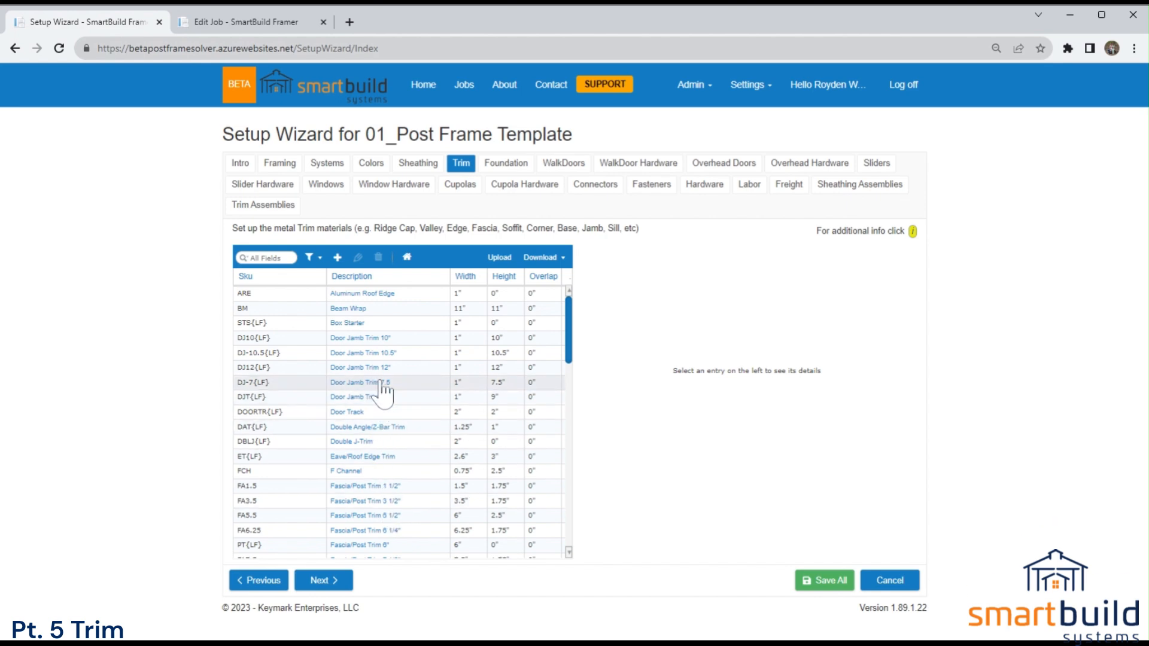
click(337, 257)
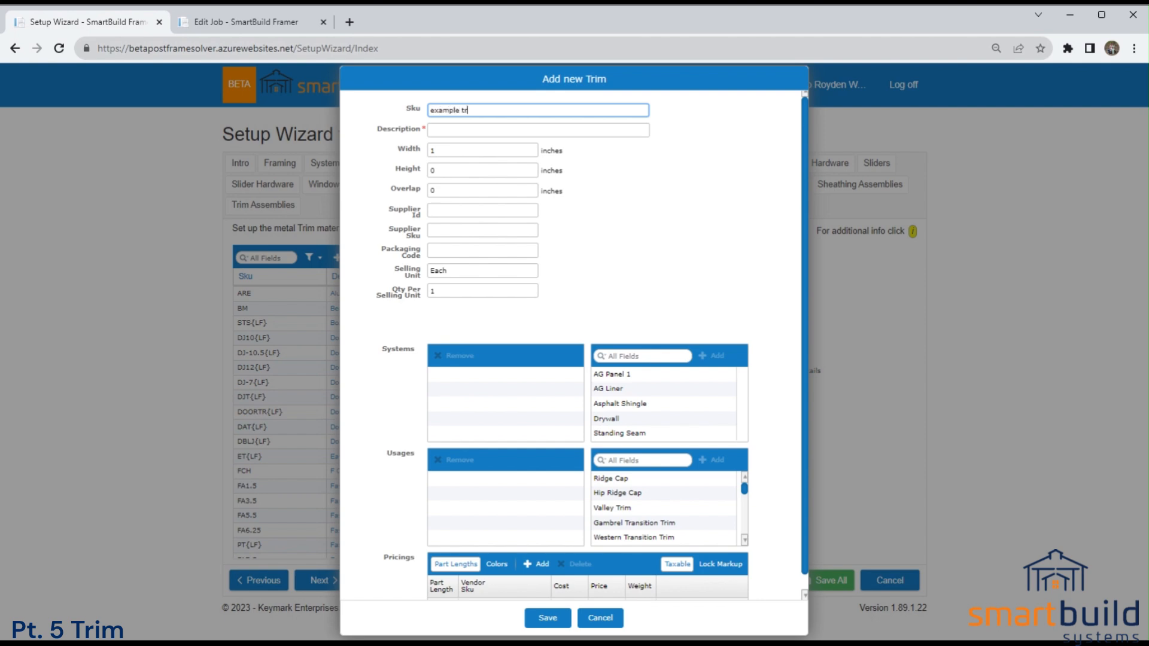
click(478, 130)
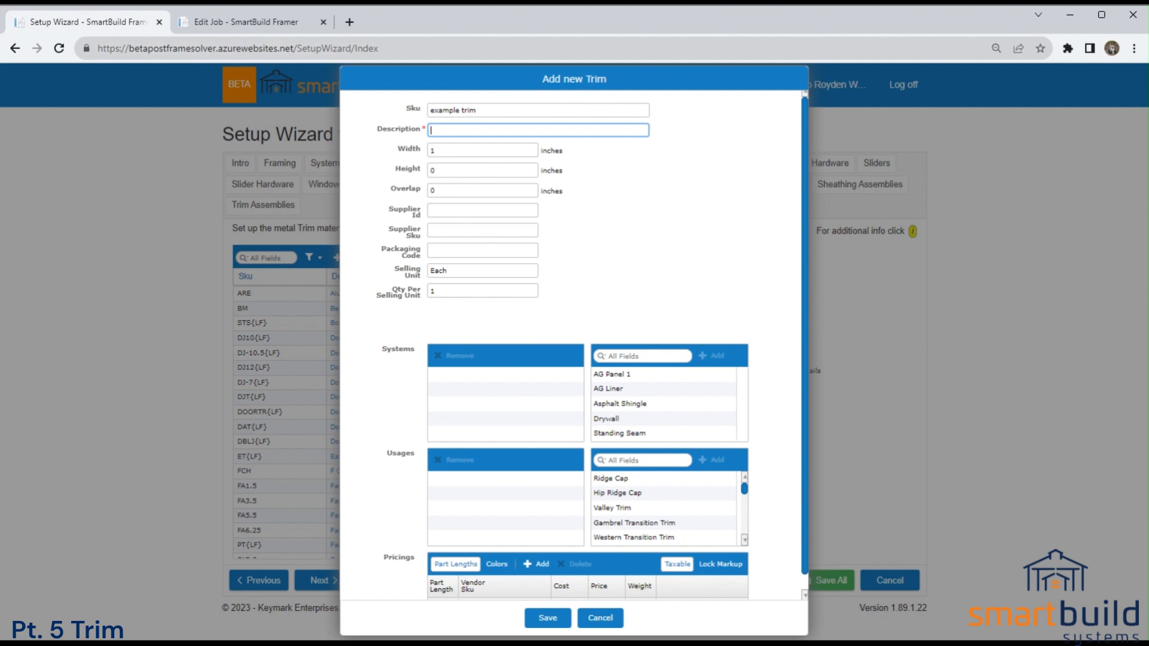
key(Tab)
key(Tab)
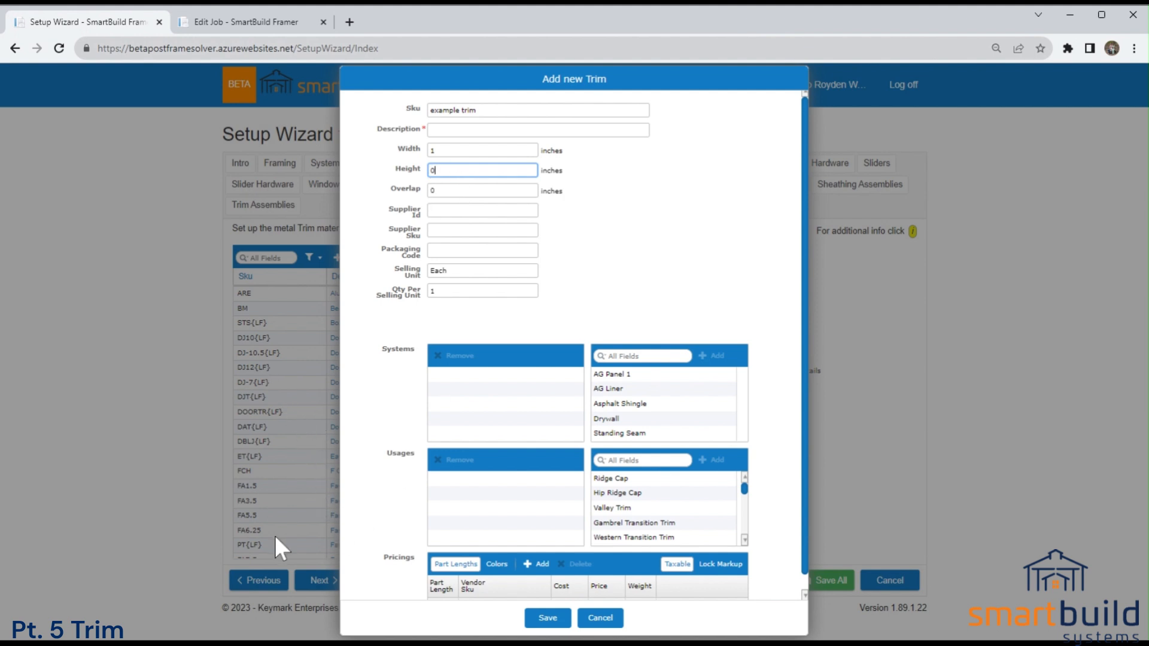
key(shift+Tab)
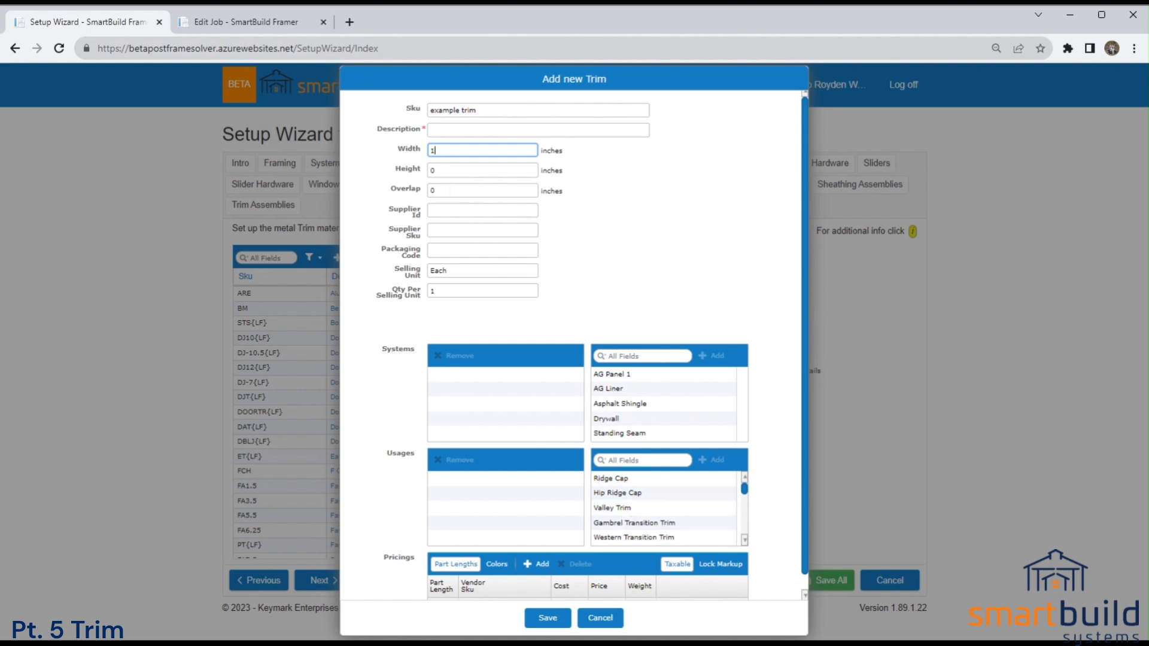
Switch to the Barn Plans job, view the building from another angle in 3D and return to the Setup Wizard.
click(245, 22)
drag(367, 347, 290, 435)
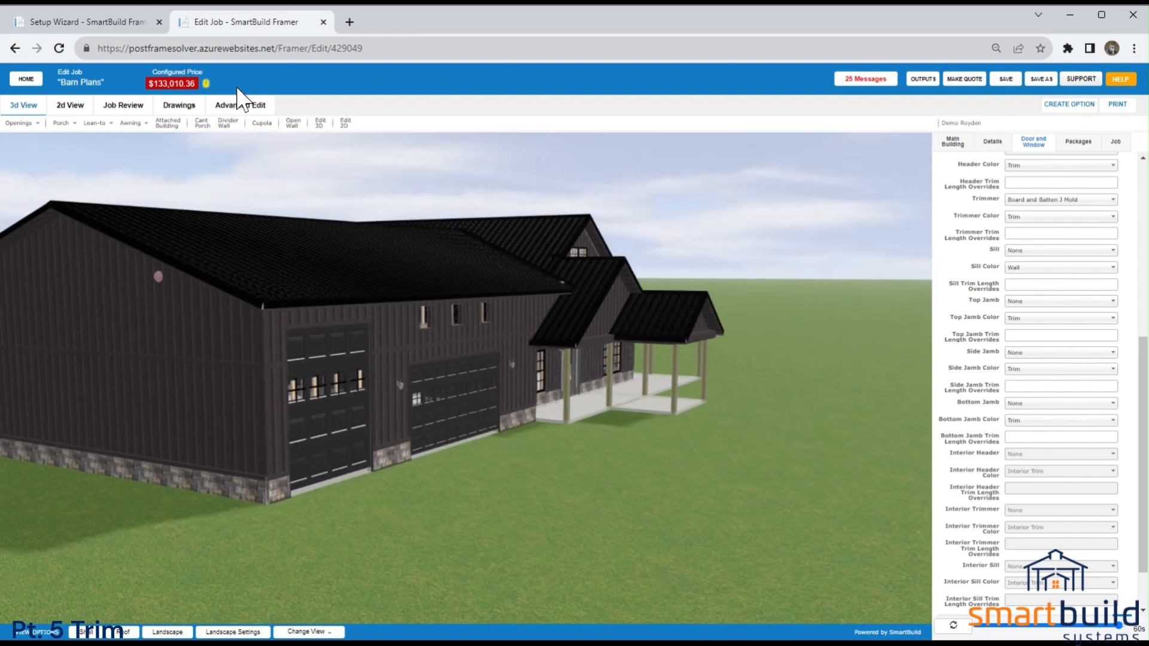
click(105, 21)
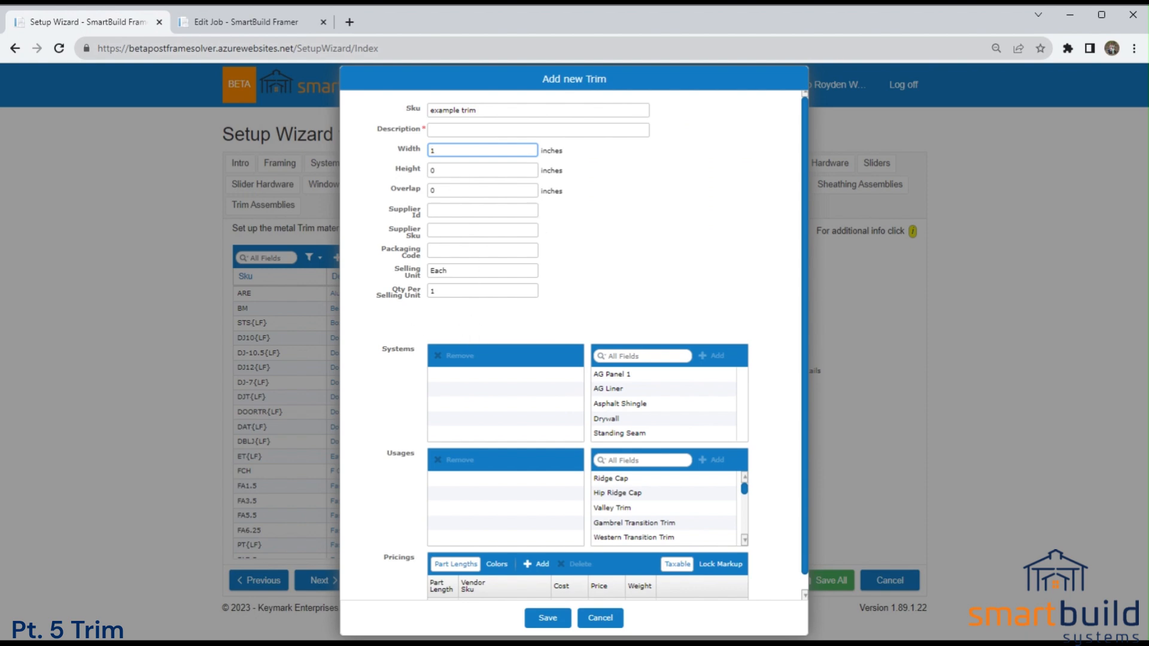
Turn off pricing by part length for the new trim and set its cost and price to $2.00.
scroll(616, 422, down, 1)
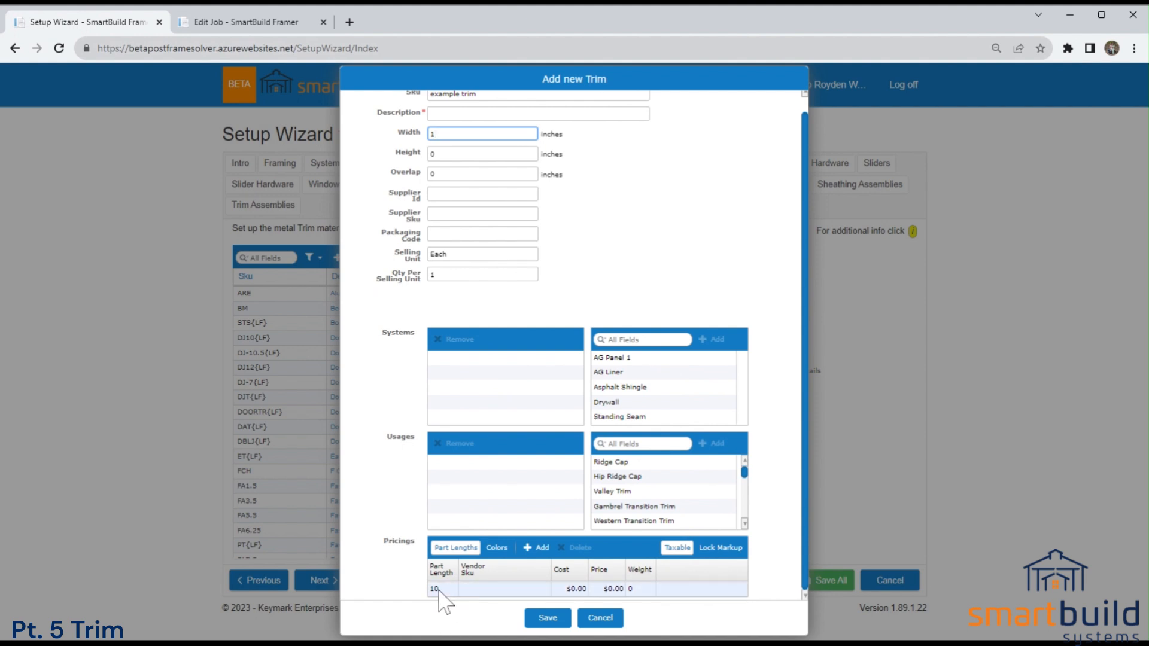
click(455, 552)
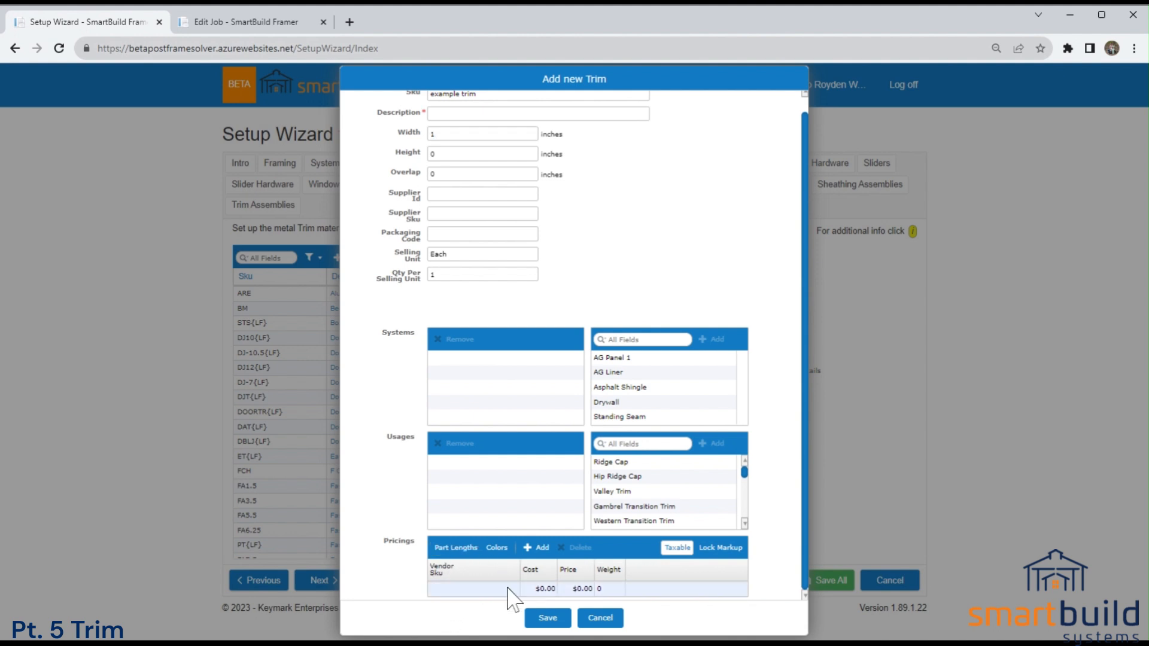
click(546, 590)
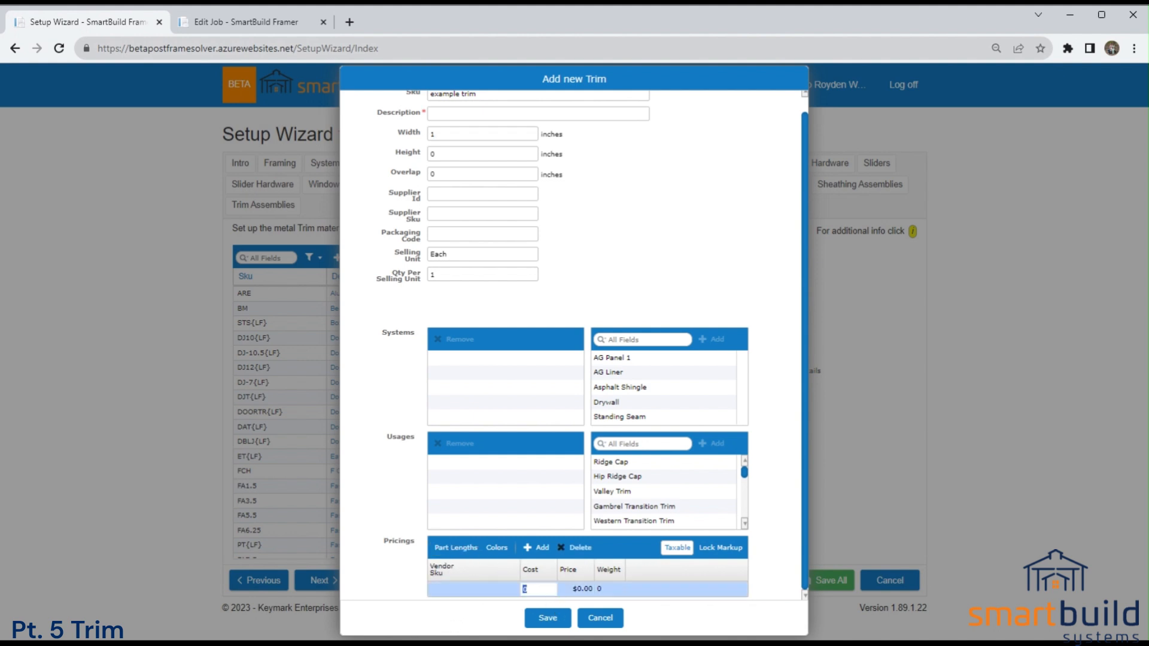
click(576, 590)
click(649, 598)
Assign the AG Panel 1 system to the new trim and turn on pricing by color.
click(623, 358)
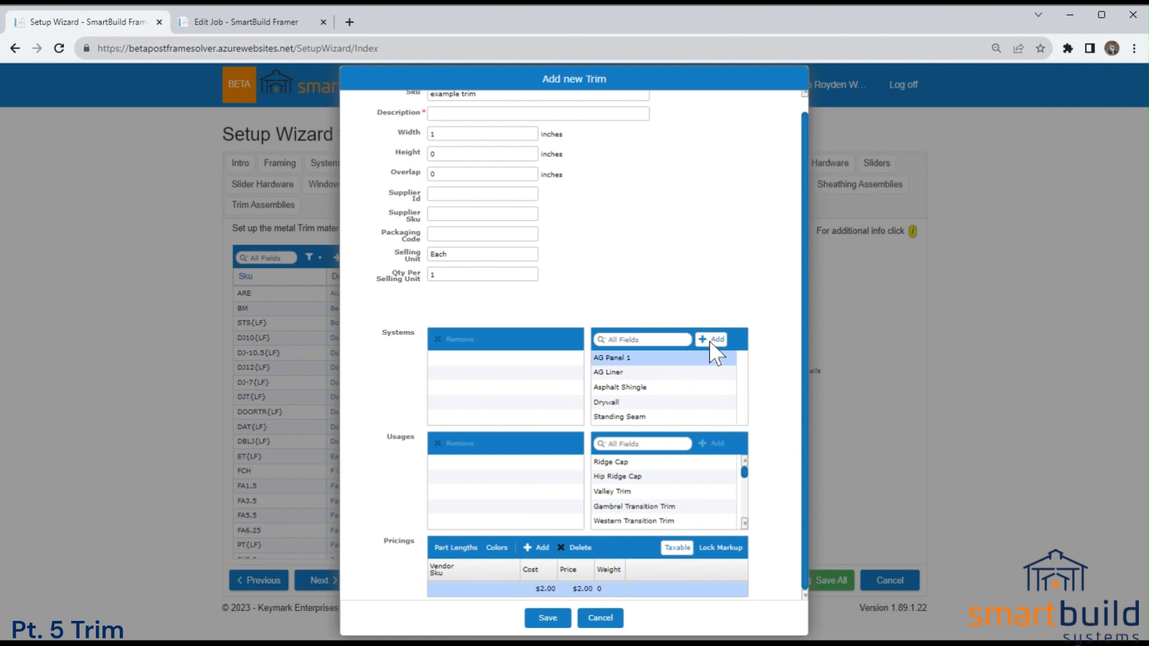
click(711, 341)
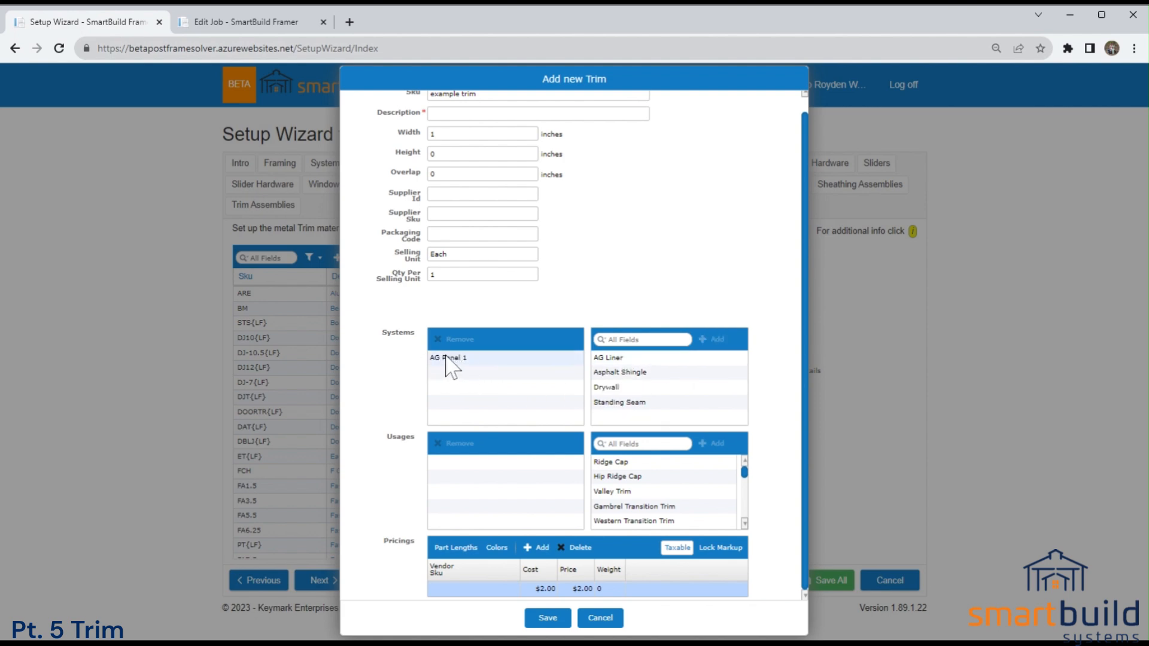
click(496, 548)
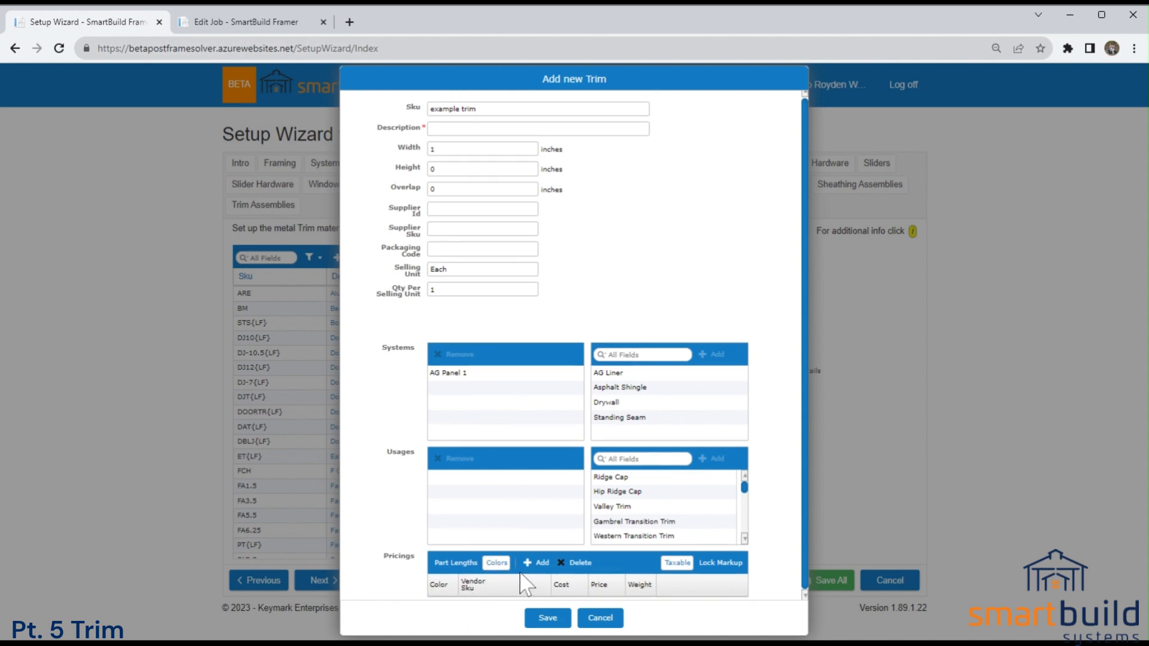
Remove the AG Panel 1 system from the new trim and turn off pricing by color.
click(467, 374)
click(461, 359)
click(496, 563)
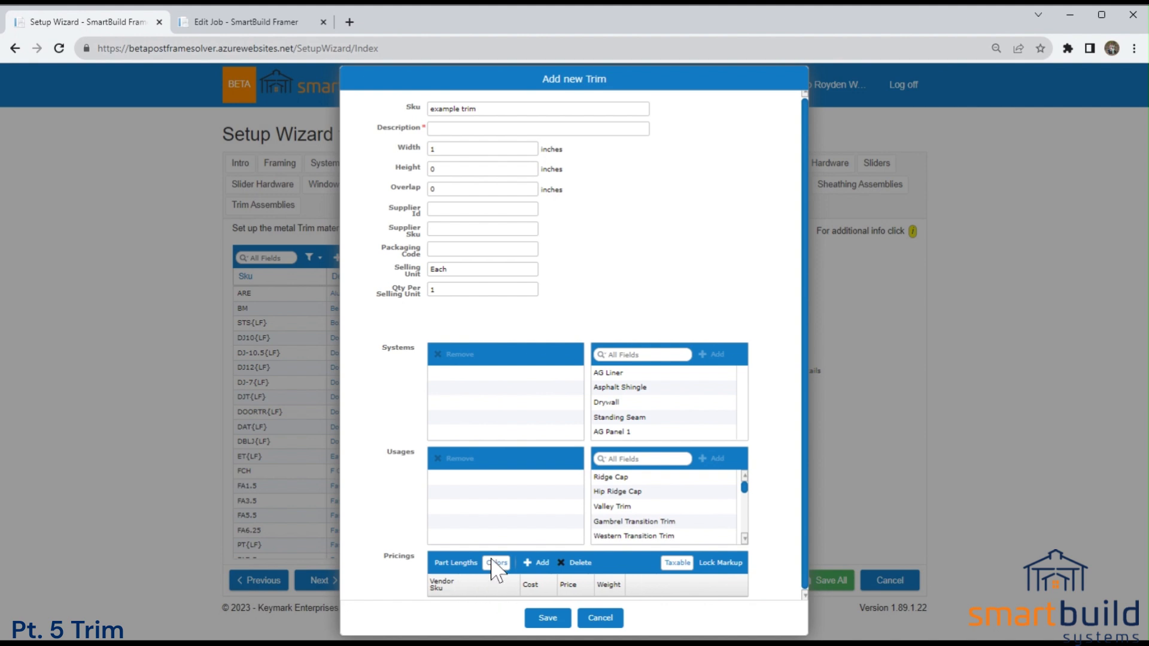
Toggle the new trim's color pricing on and off, leave it off and discard the new trim.
click(501, 567)
click(501, 565)
click(502, 566)
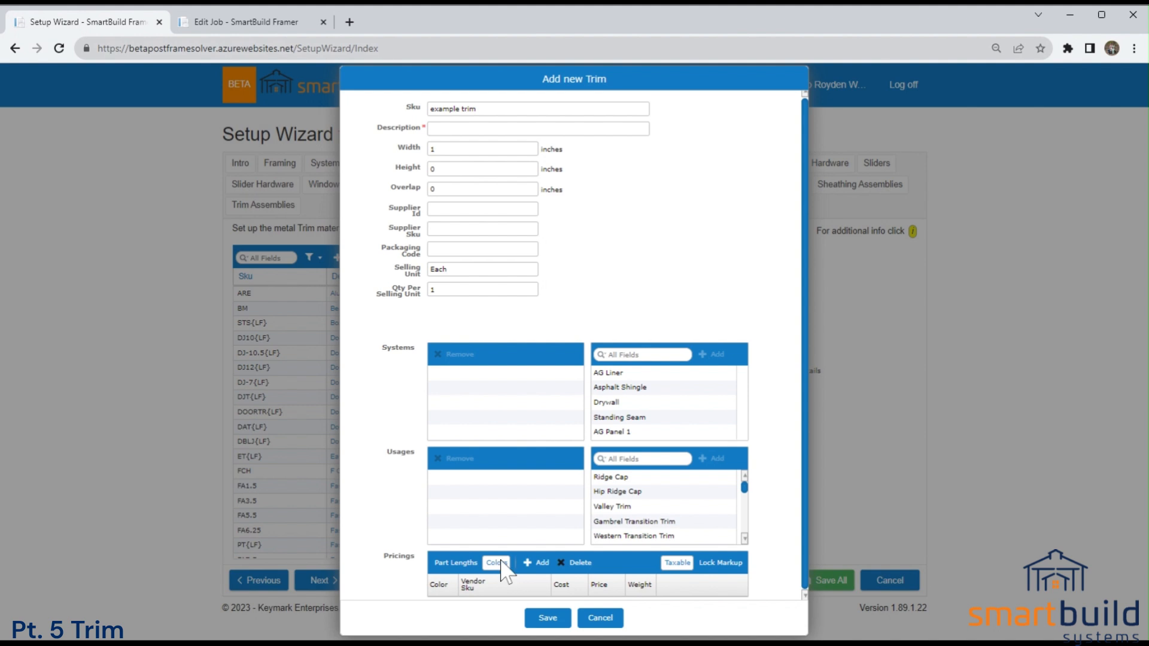
click(502, 566)
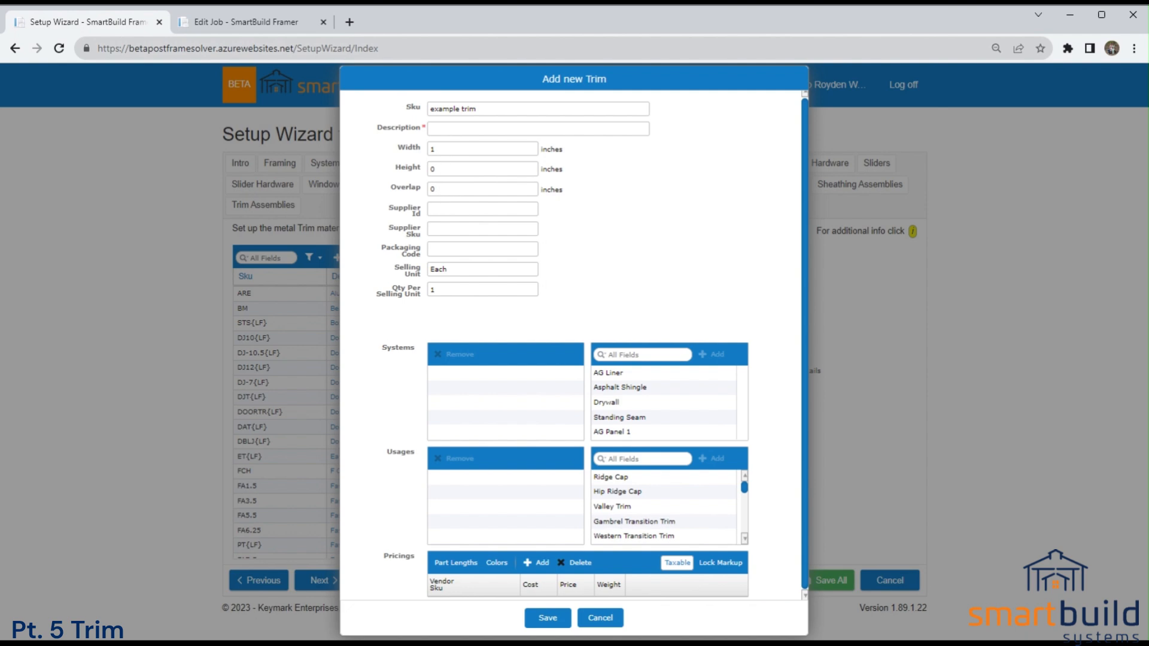
click(600, 617)
Open the Door Track trim and compare the DOORTR and {LF} parts of its SKU with its pricings by part length.
drag(574, 328, 576, 344)
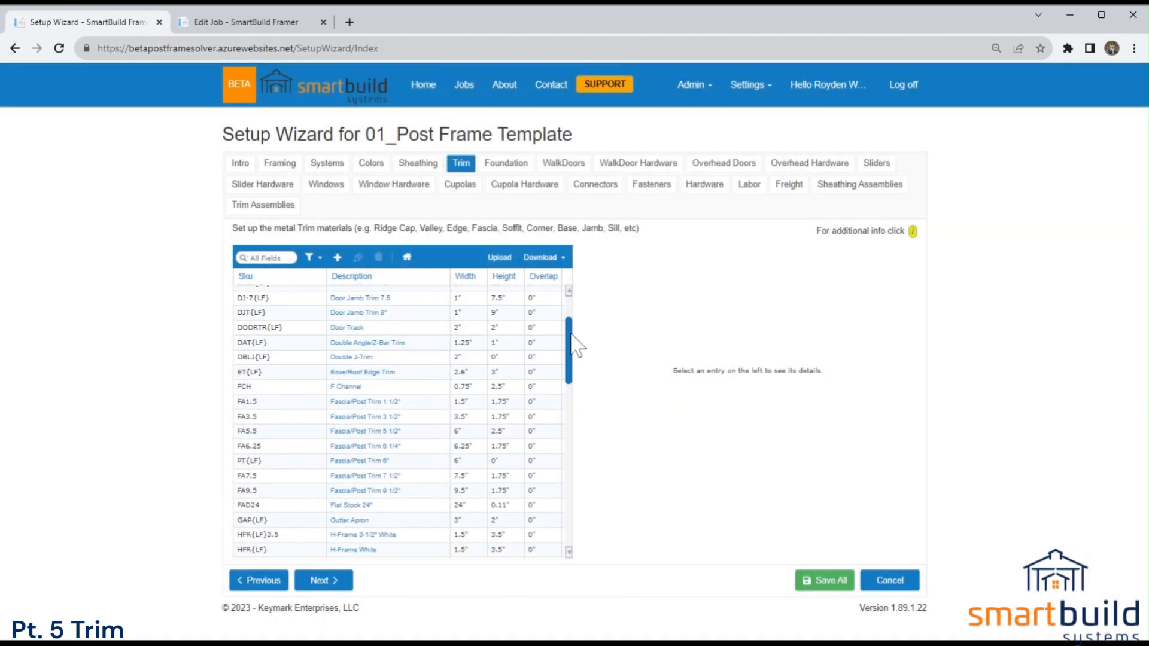
double_click(349, 328)
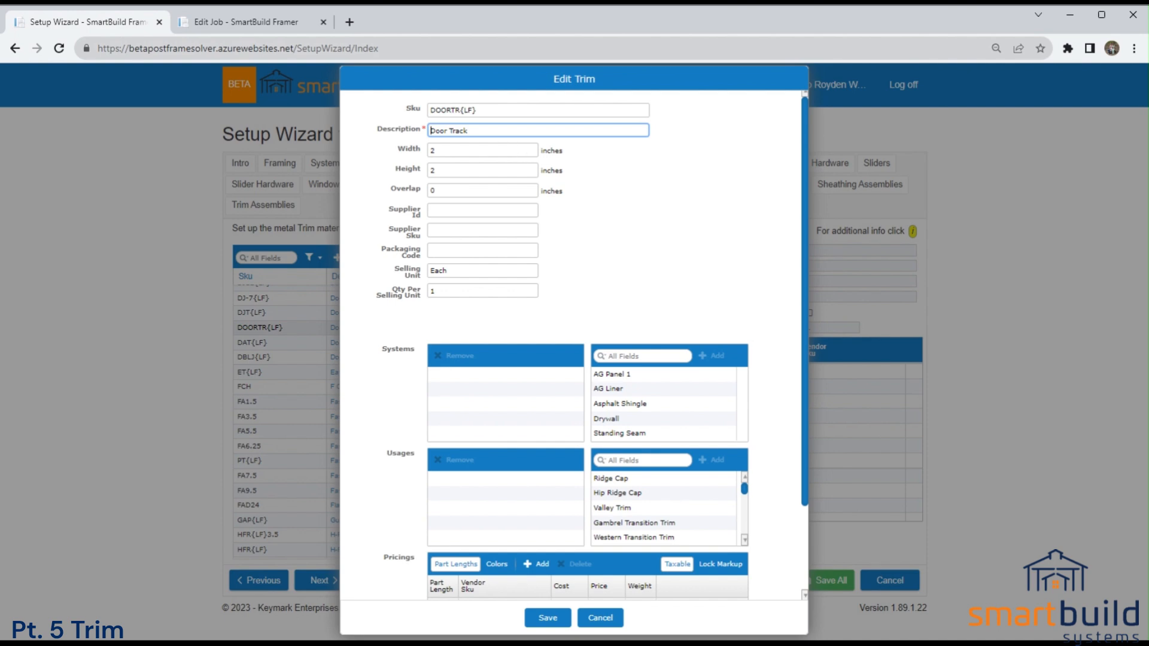
drag(460, 111, 412, 114)
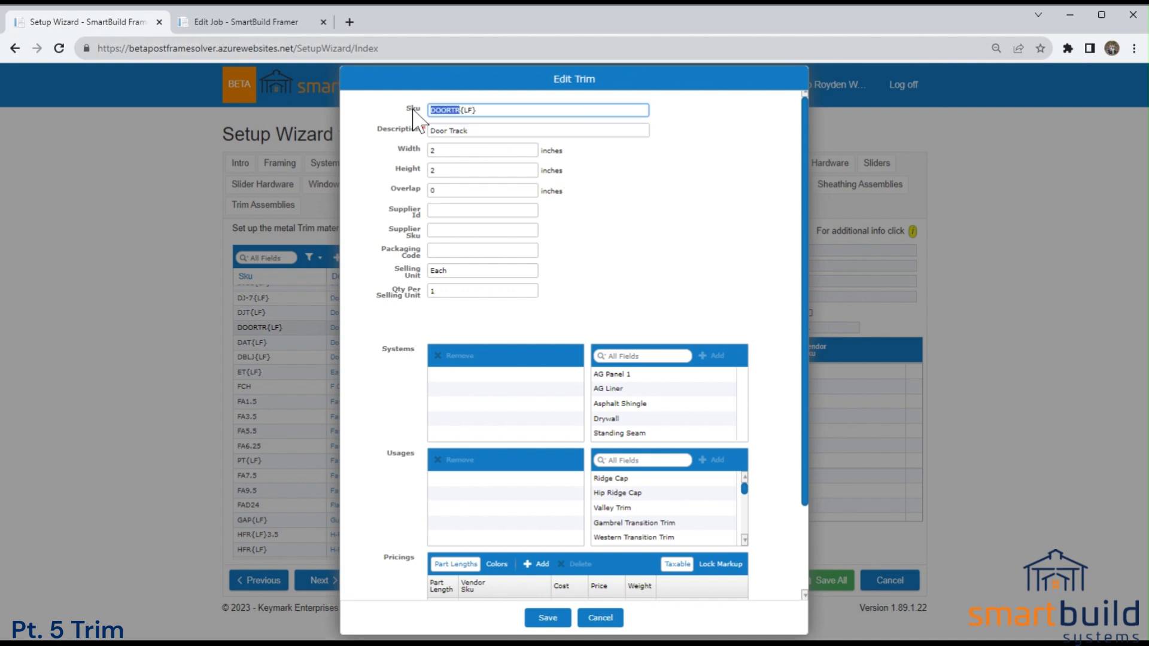
key(End)
scroll(553, 479, down, 2)
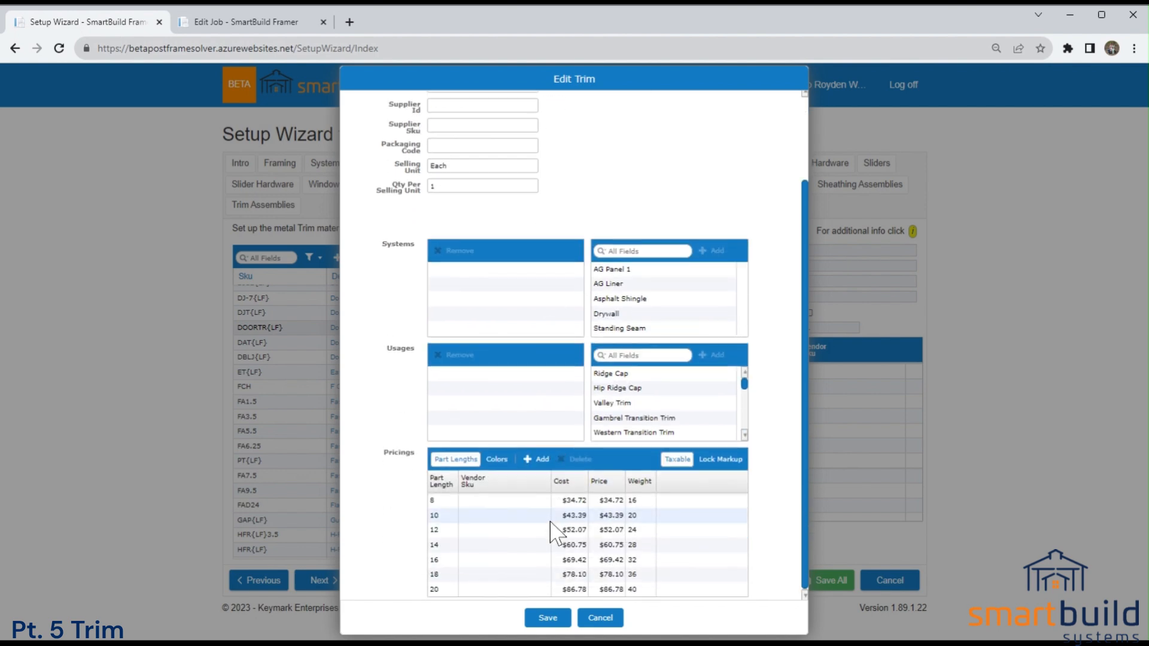
click(474, 503)
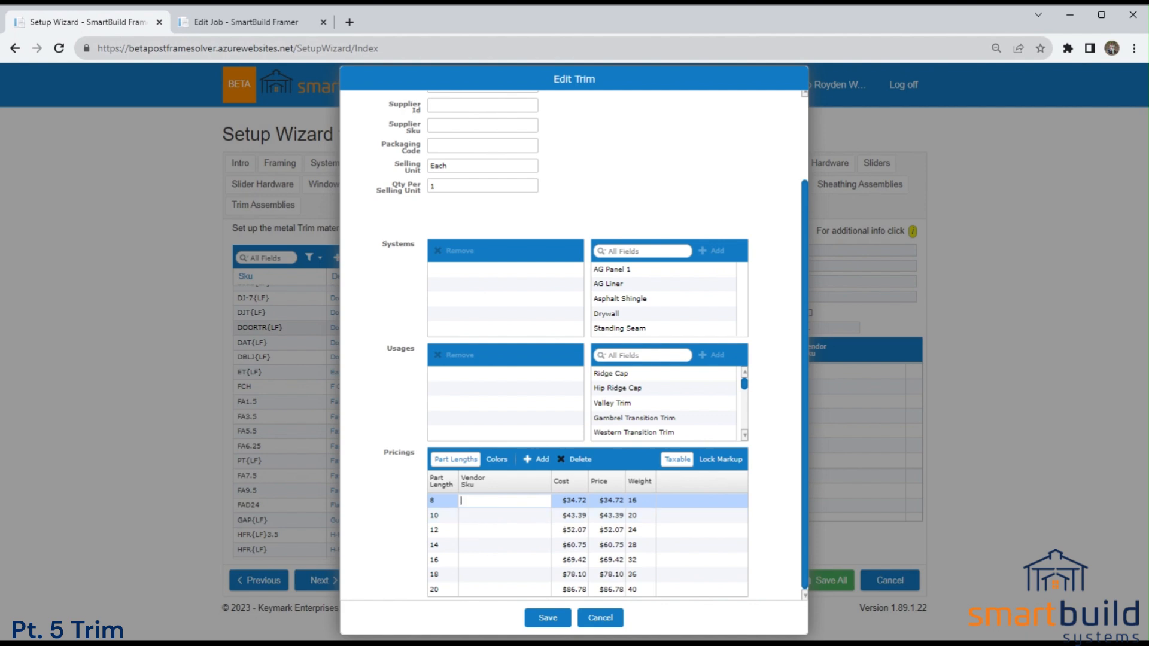
scroll(500, 457, up, 2)
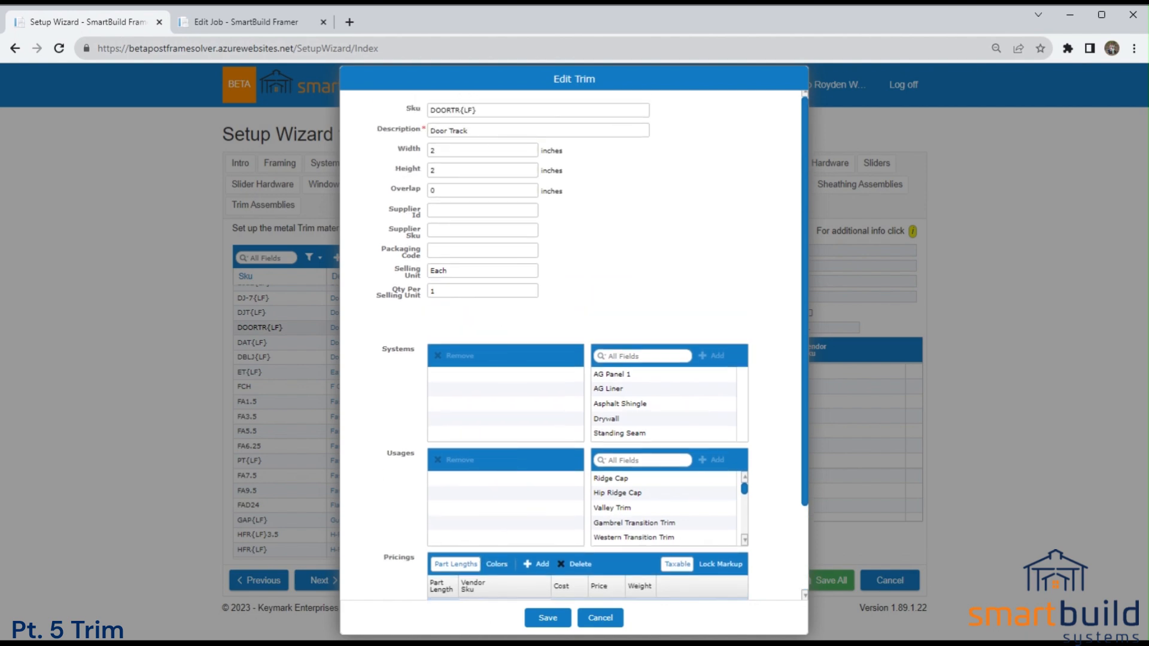
drag(461, 110, 418, 111)
click(460, 111)
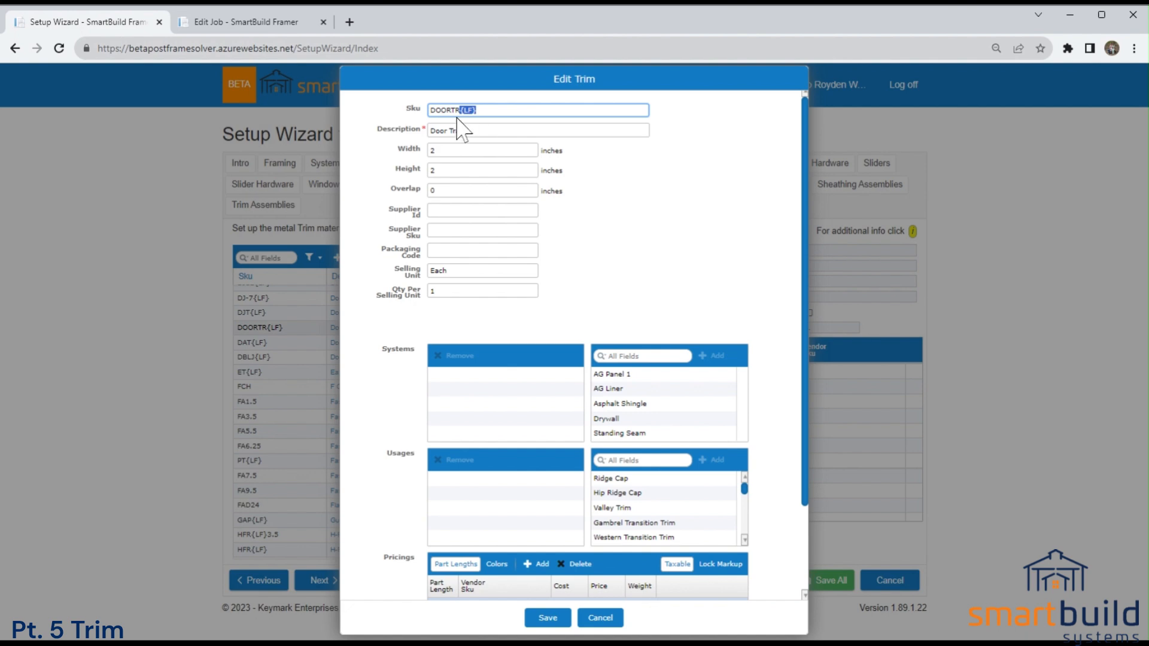
scroll(490, 328, down, 2)
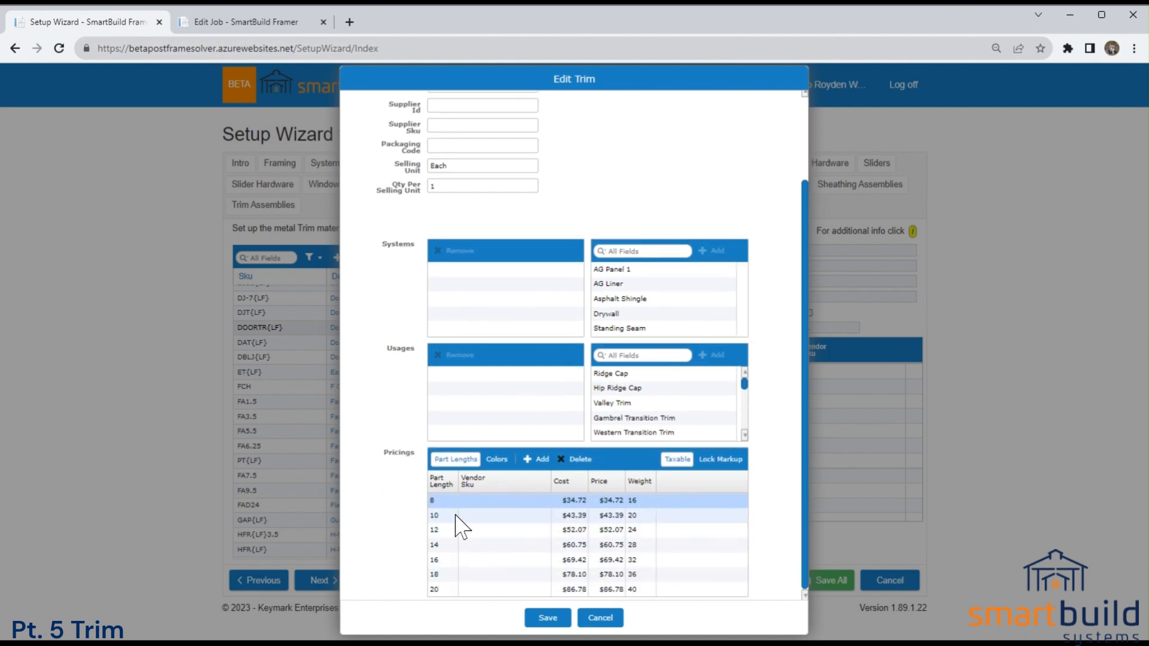
scroll(520, 407, up, 2)
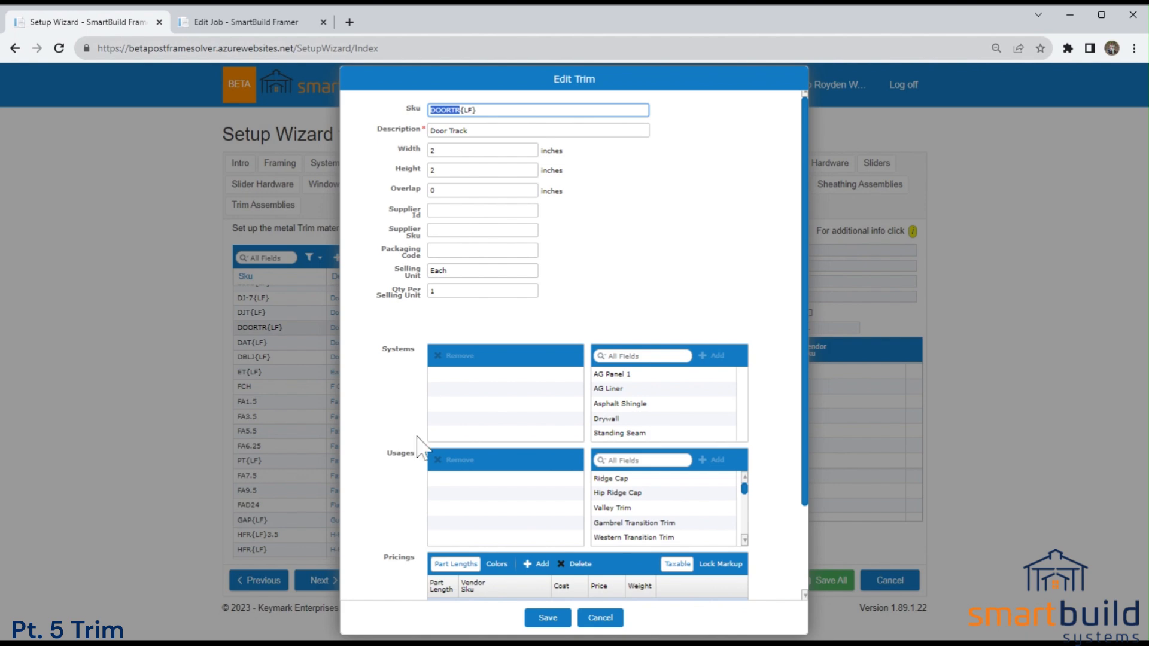
scroll(427, 419, down, 2)
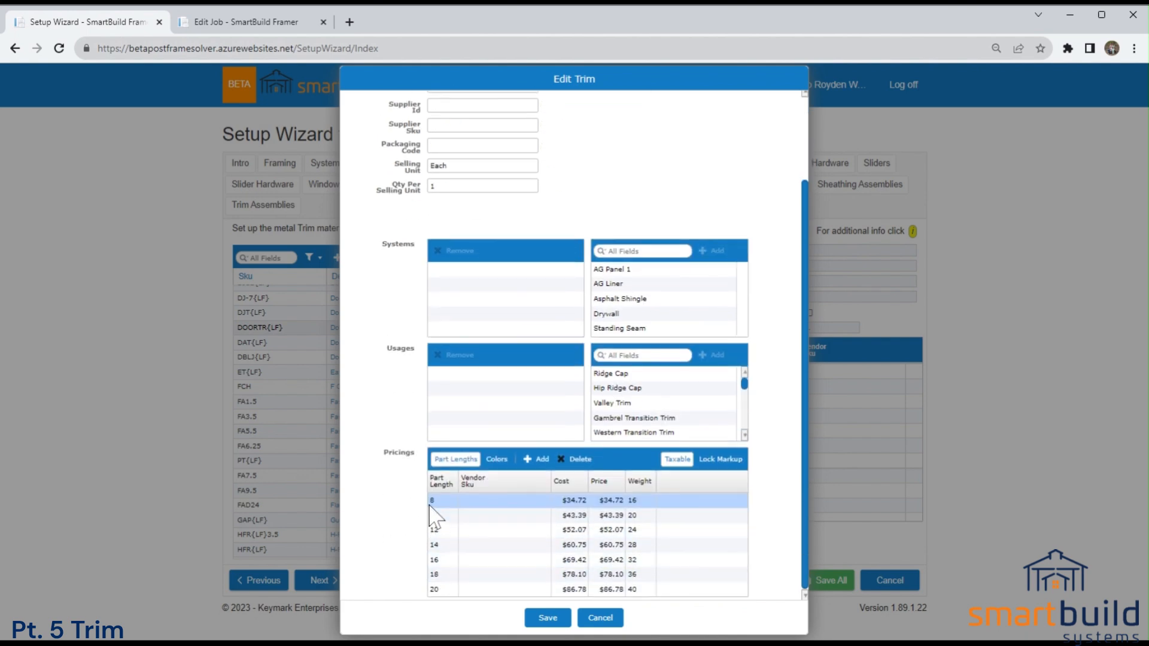
scroll(546, 403, up, 2)
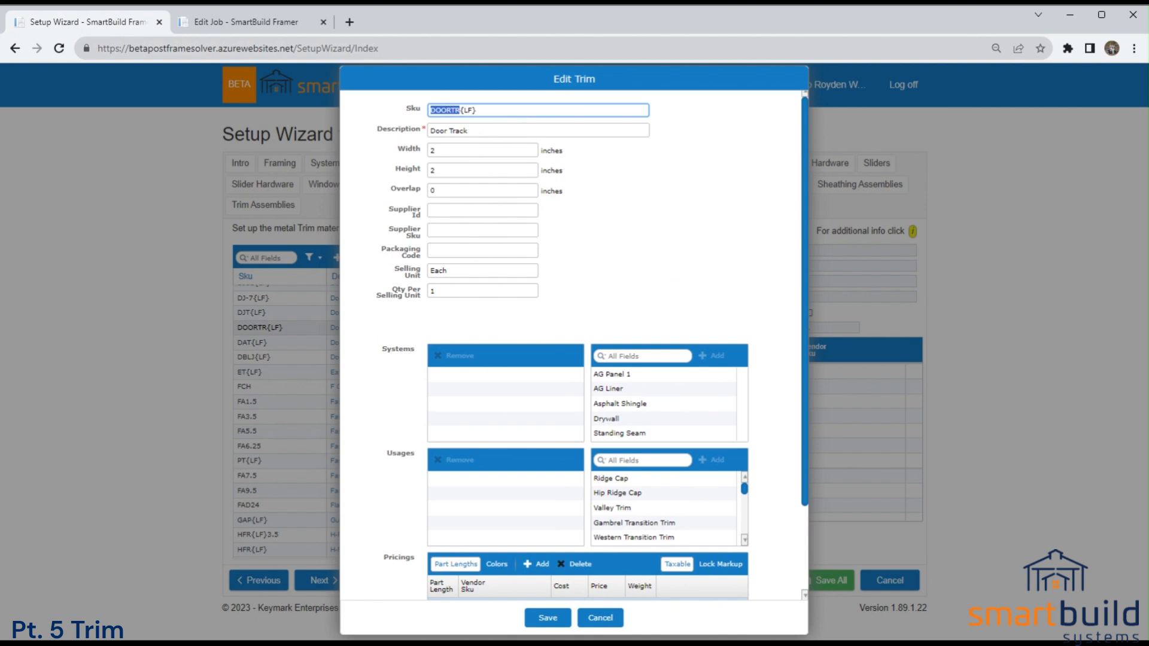
Turn off pricing by part length for Door Track, shorten its SKU to DOORTR, and discard the edits.
click(477, 110)
click(410, 557)
click(459, 566)
scroll(526, 230, down, 1)
scroll(526, 230, up, 1)
click(515, 110)
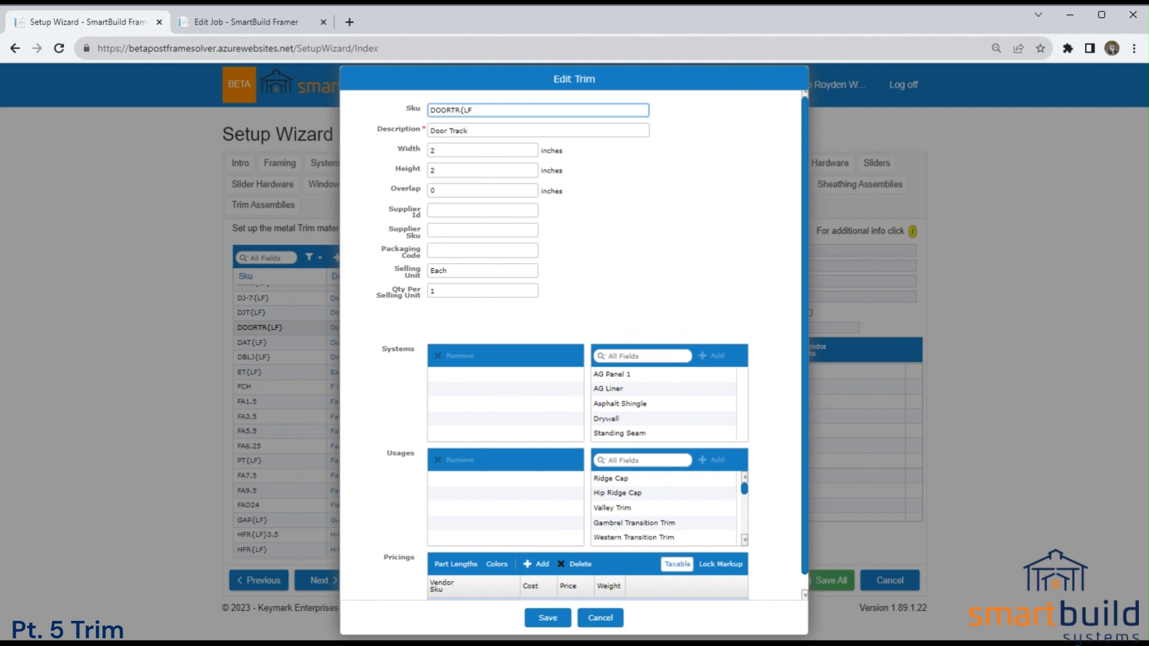
scroll(616, 590, down, 1)
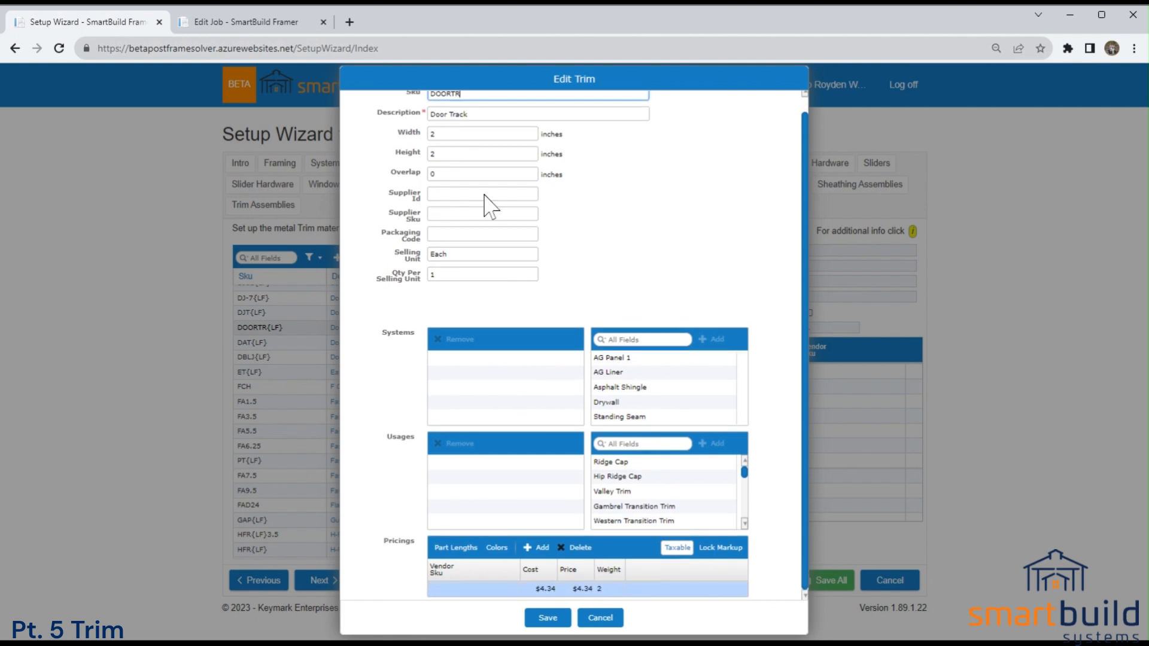
scroll(479, 171, up, 1)
scroll(455, 568, down, 1)
click(600, 618)
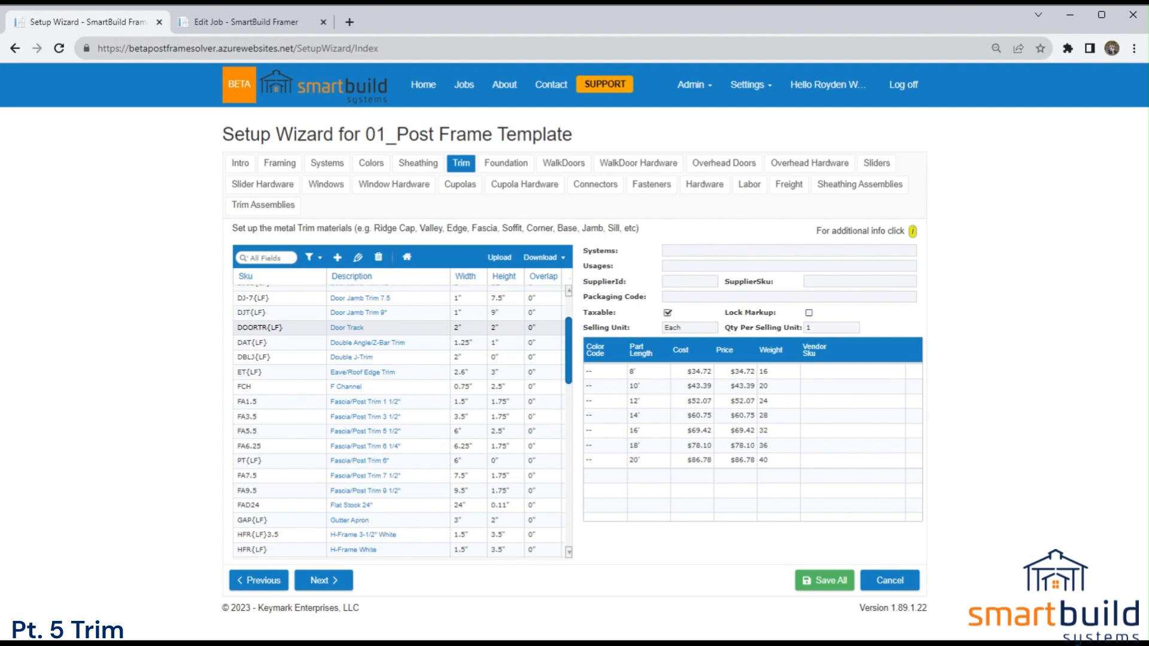
Reopen the Door Track trim, look through its available usages and close it without saving.
click(390, 328)
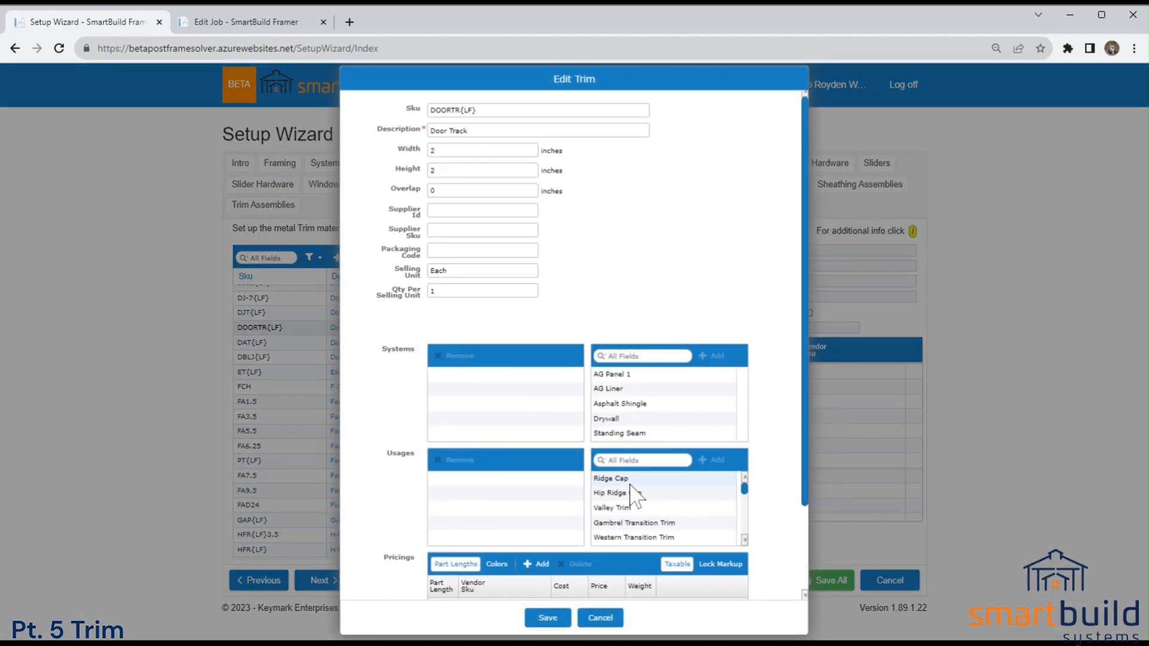
scroll(637, 504, down, 3)
click(609, 624)
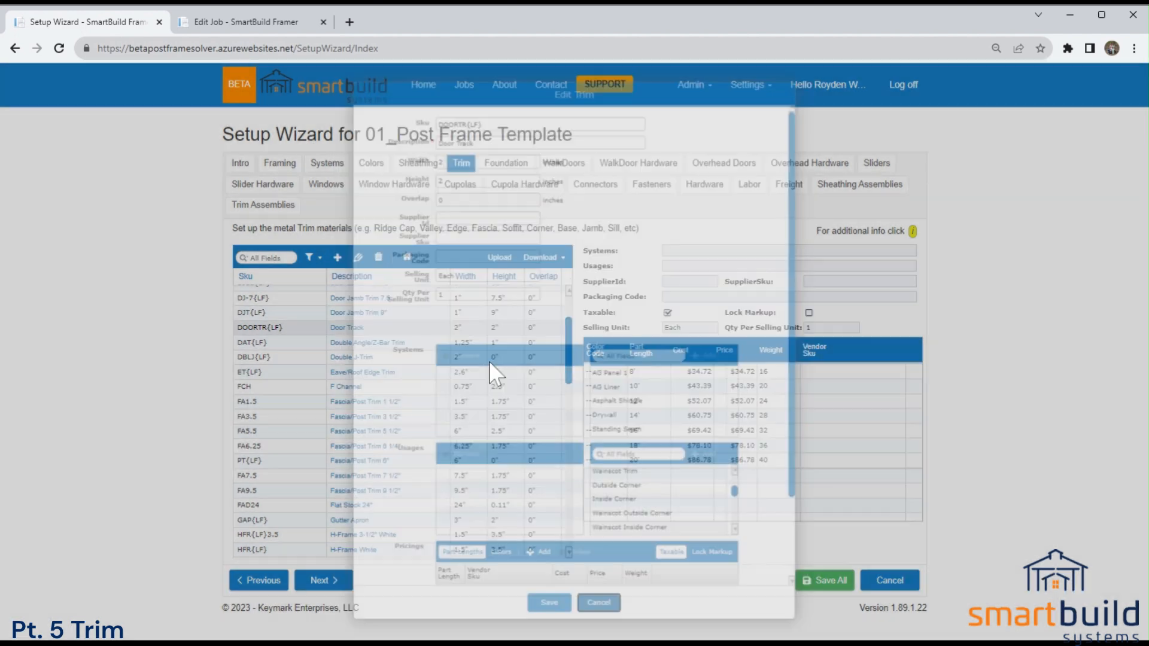
Switch to the Barn Plans job and expand the Walkdoor Trim settings for doors and windows.
click(245, 21)
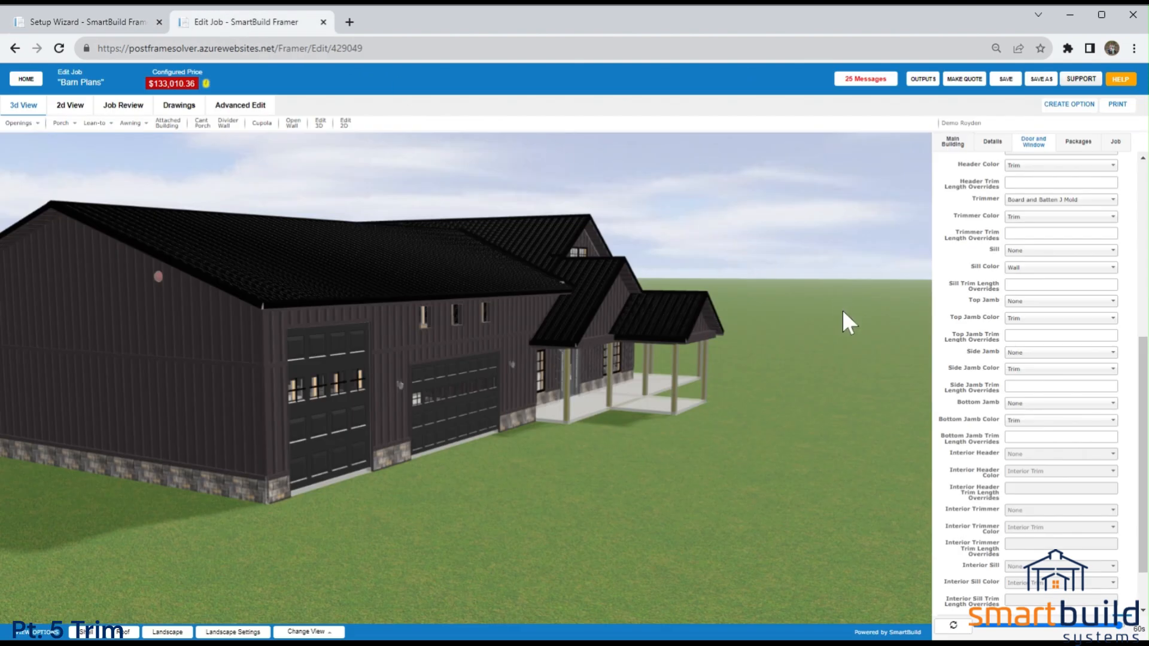
scroll(1013, 346, up, 1)
scroll(945, 344, up, 5)
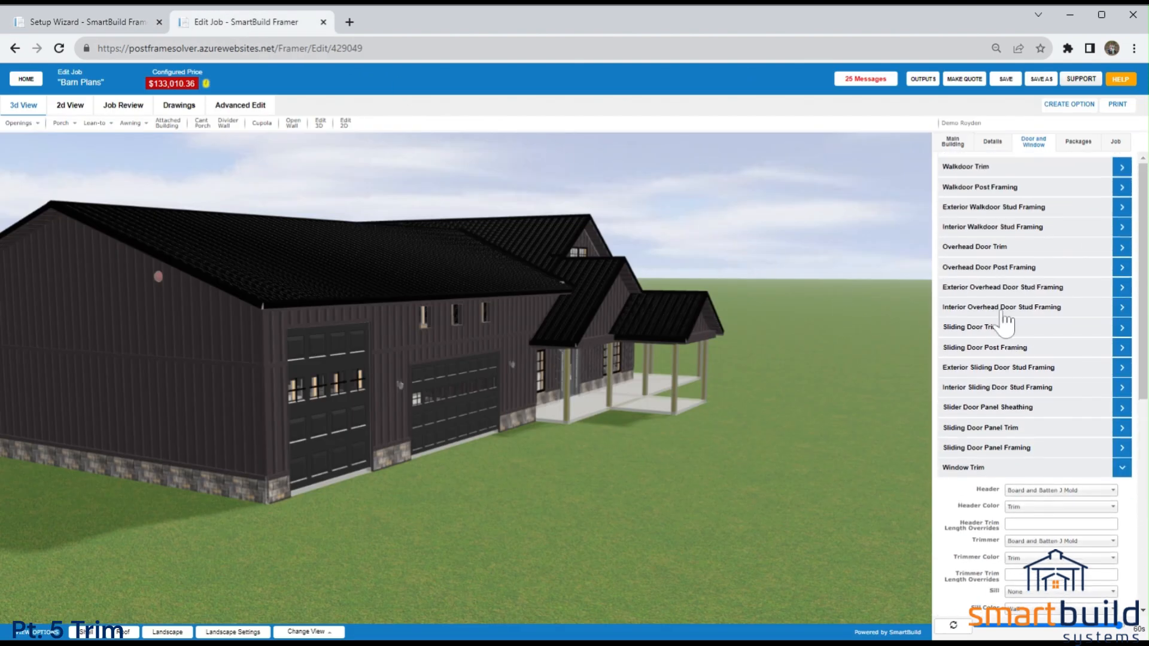
click(963, 168)
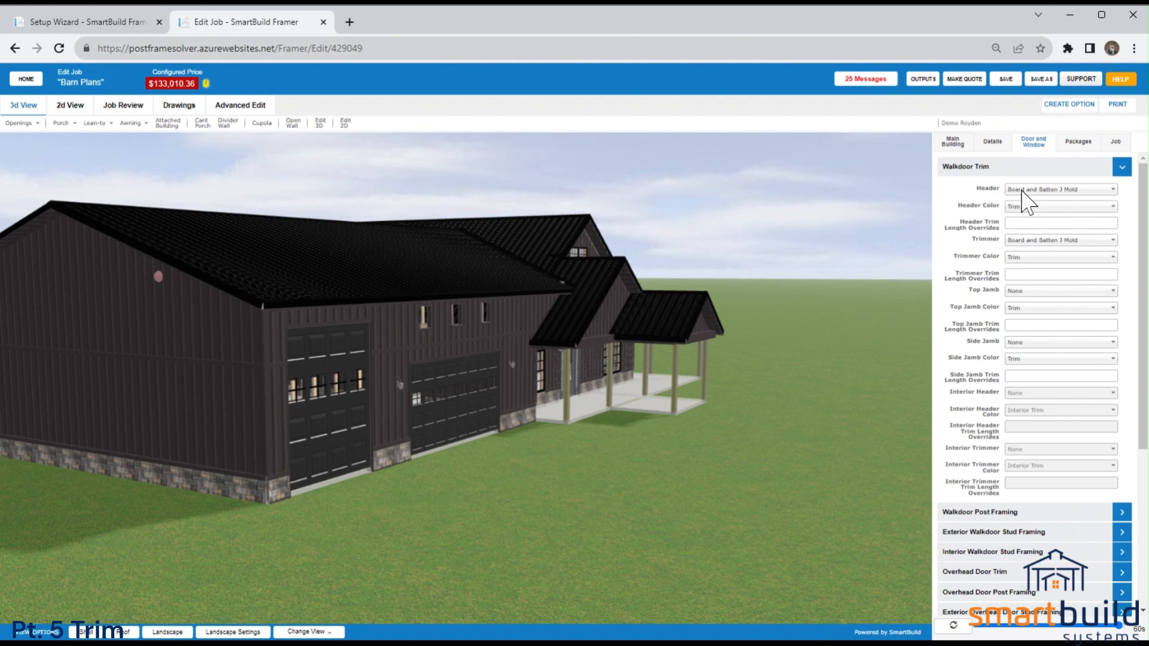
Enter 10 as the Walkdoor header trim length override and clear it again.
click(1038, 223)
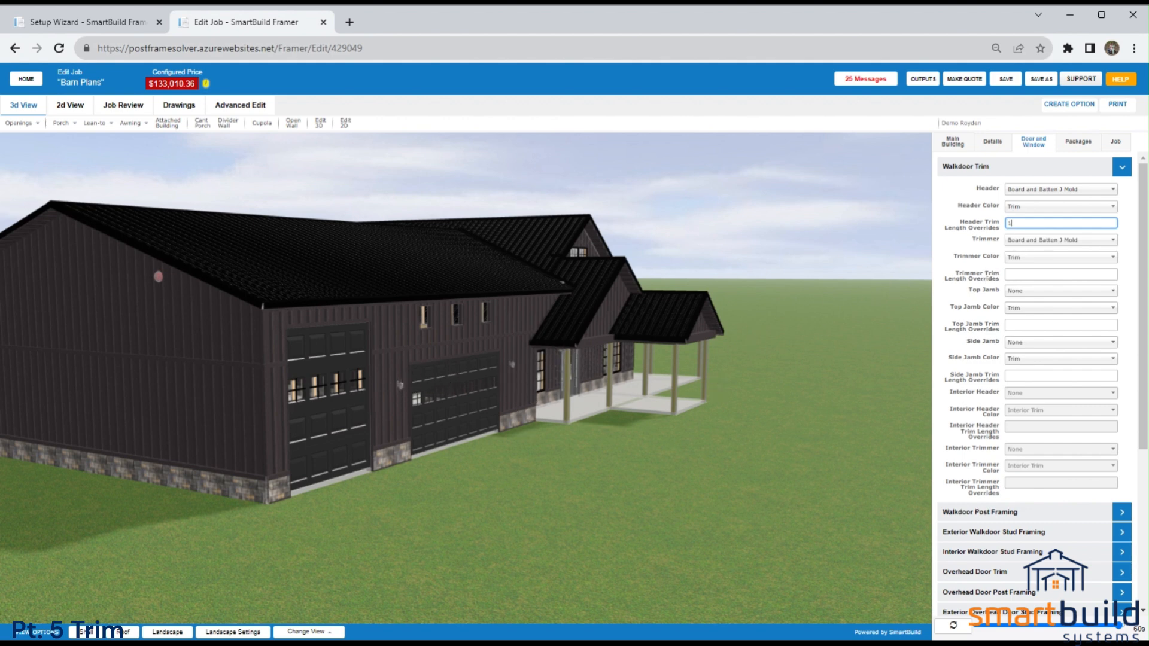
click(958, 240)
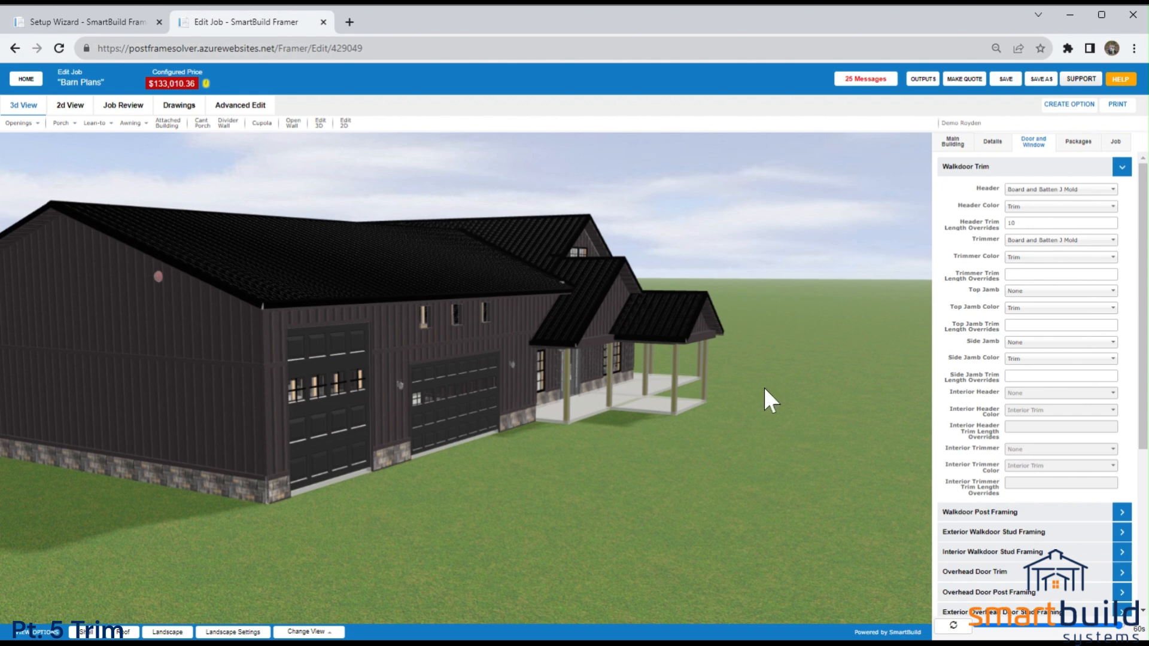
drag(1032, 223, 971, 223)
key(BackSpace)
Check Door Track's part lengths in the Setup Wizard and set the job's Walkdoor header trim length override to 10.3333.
click(107, 22)
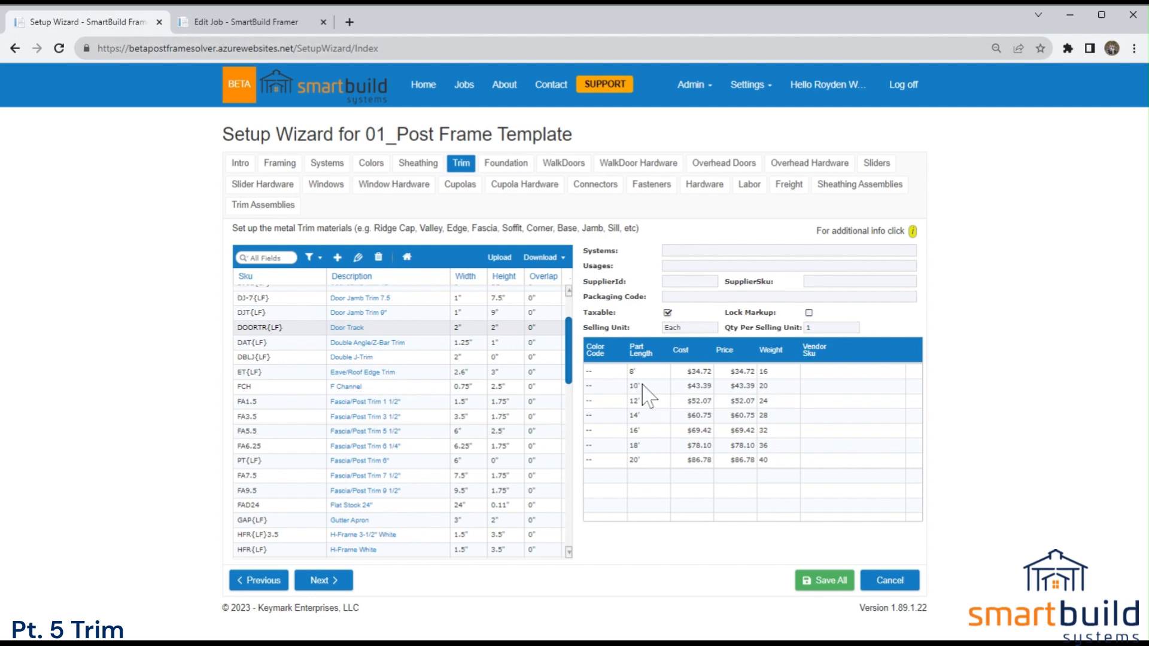
click(254, 23)
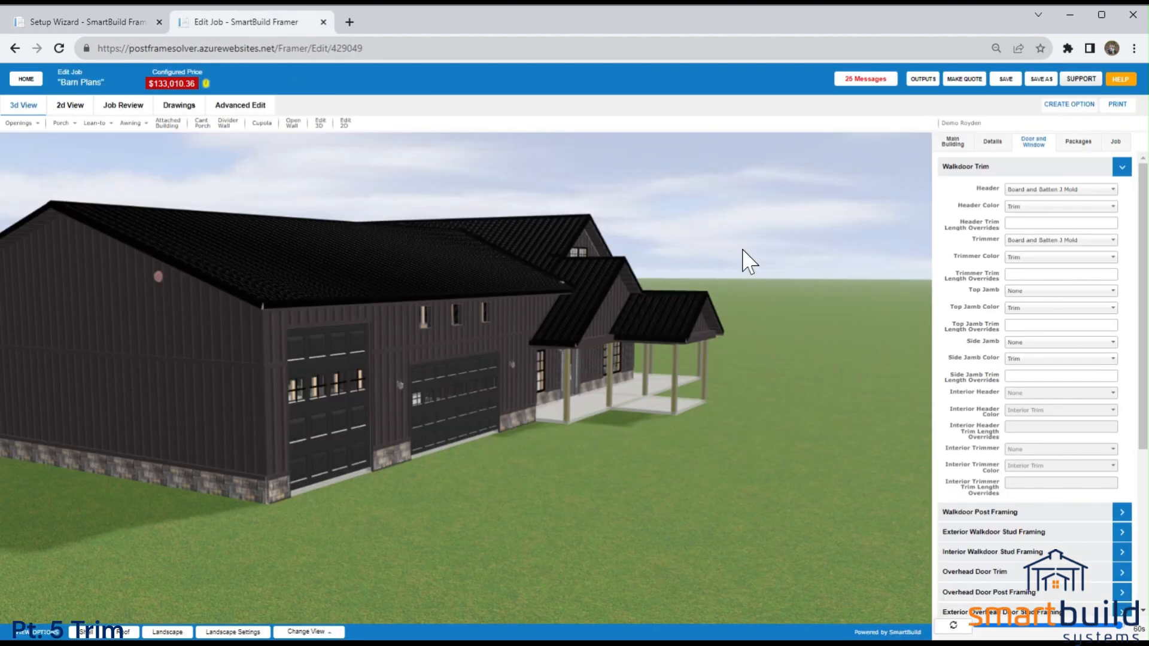
click(1035, 223)
key(shift+Left)
key(shift+Left)
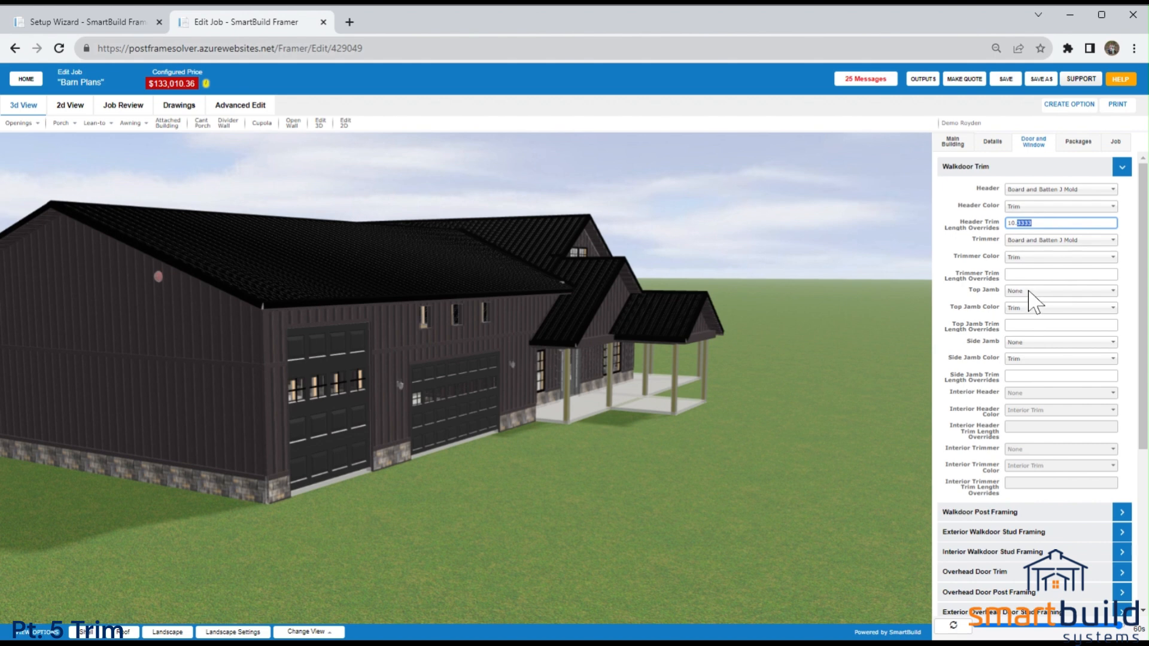
click(984, 236)
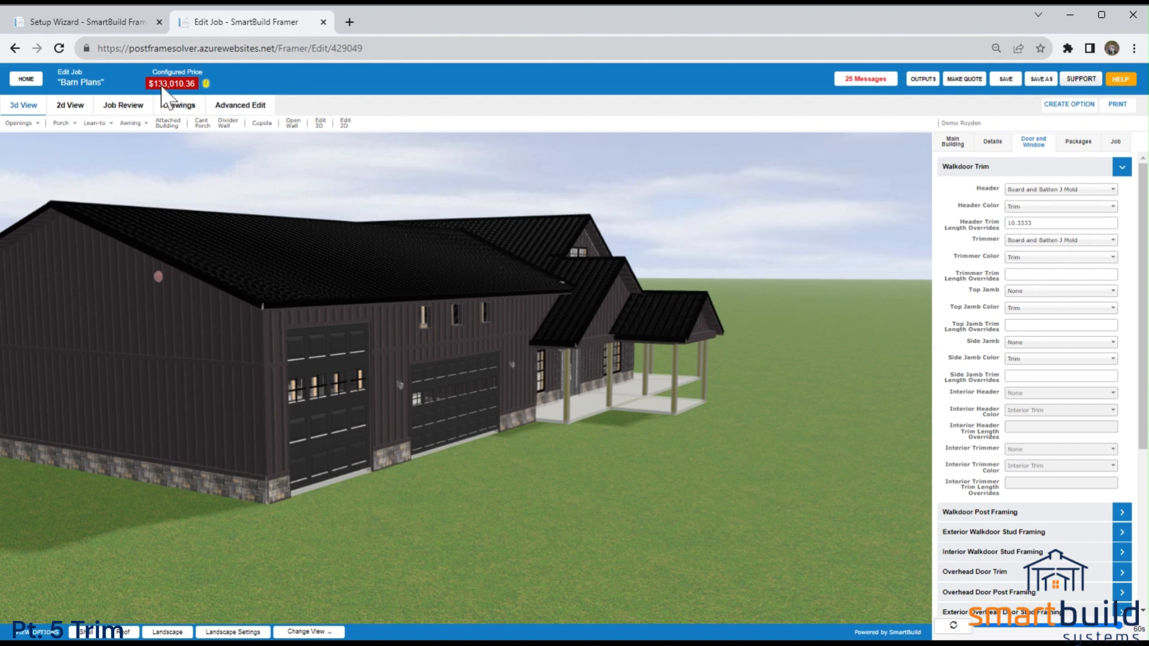
click(1006, 225)
Return to the Setup Wizard, look through the trim materials list and download it.
click(127, 23)
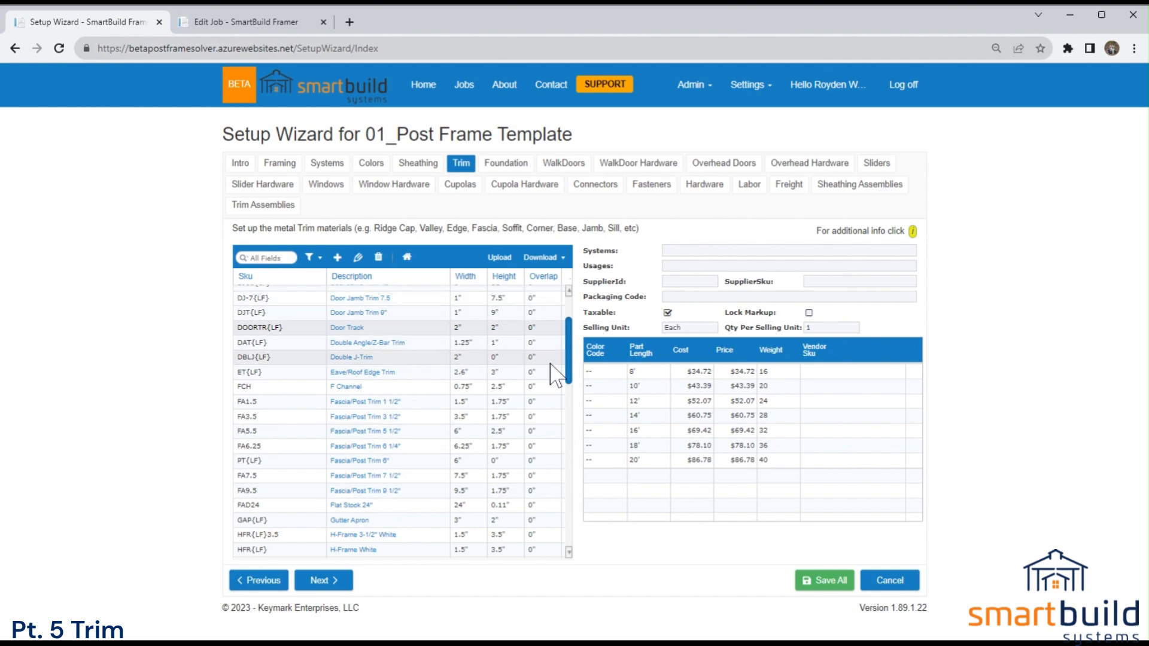
scroll(570, 372, up, 1)
scroll(570, 371, up, 3)
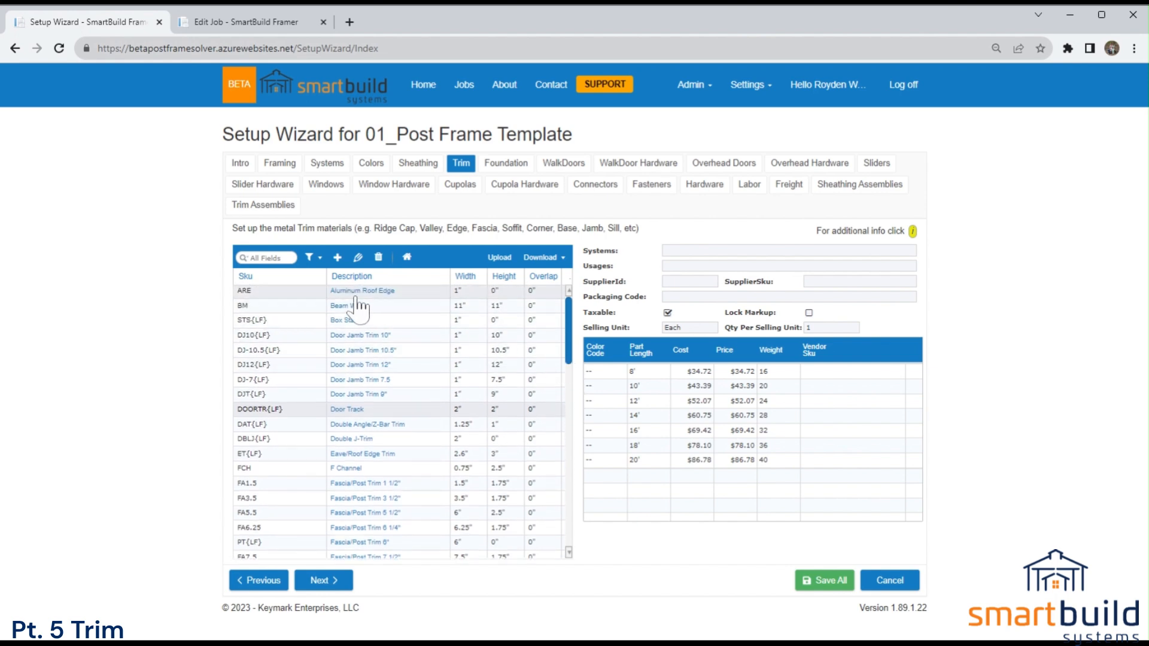
scroll(365, 335, down, 15)
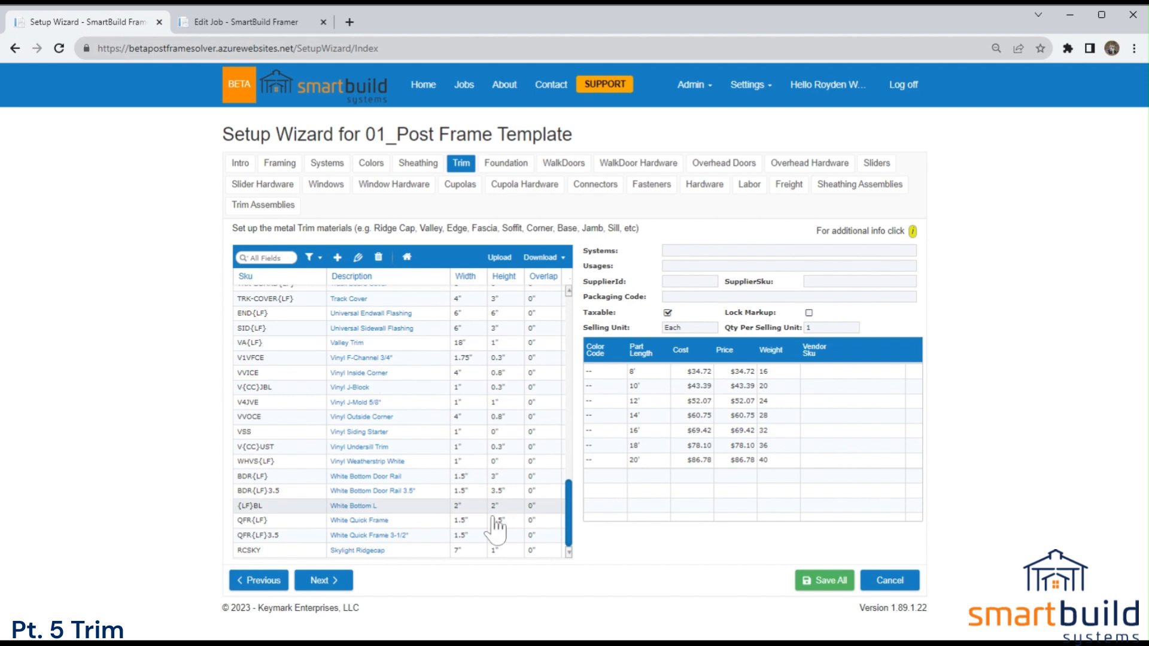
drag(576, 532, 567, 315)
click(544, 262)
click(551, 286)
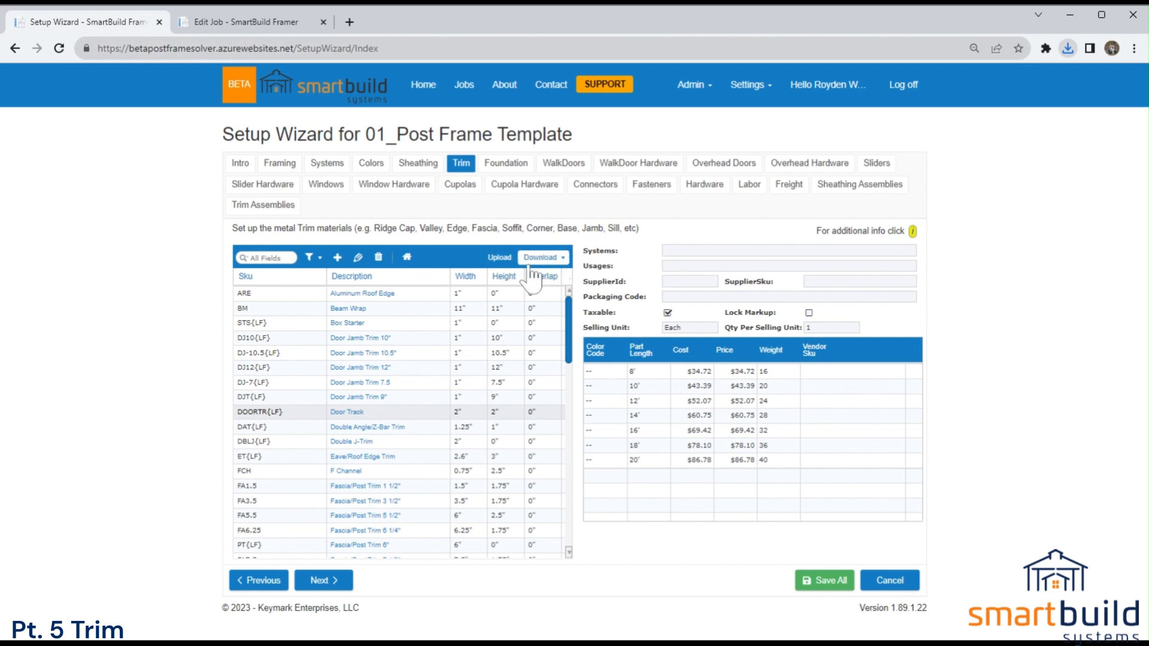
Go to the trim assemblies and open the Beam Wrap assembly's TRIM NAILS 1 1/4 Inch fastener entry.
scroll(572, 353, down, 3)
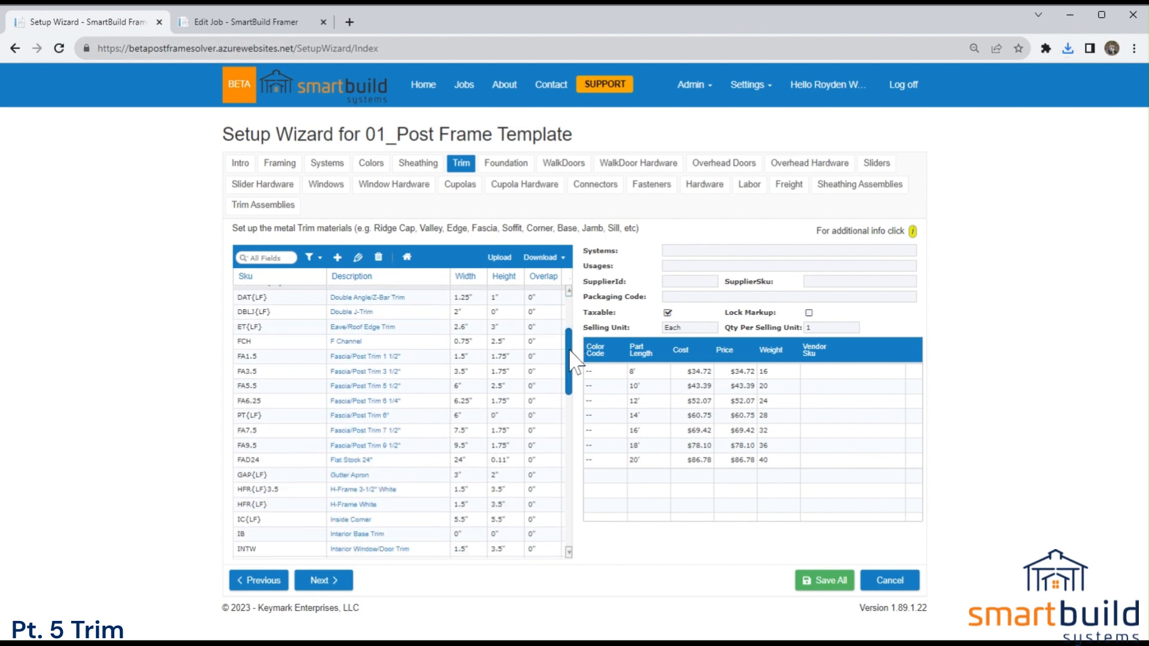
scroll(419, 359, up, 3)
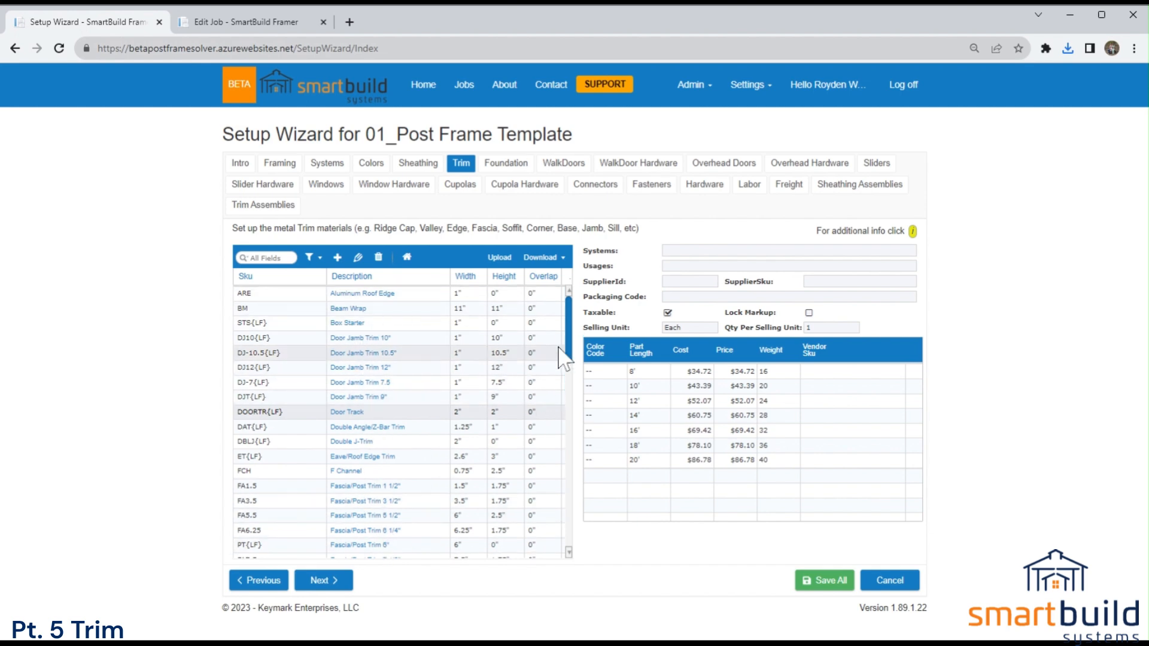
scroll(538, 305, down, 5)
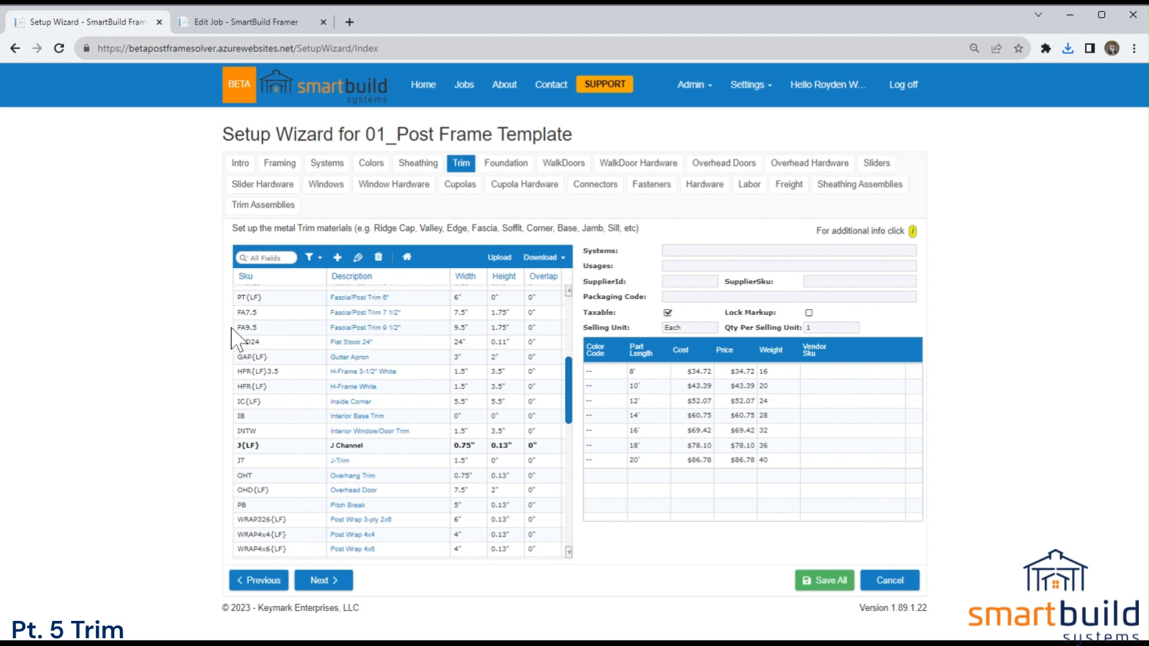
click(274, 206)
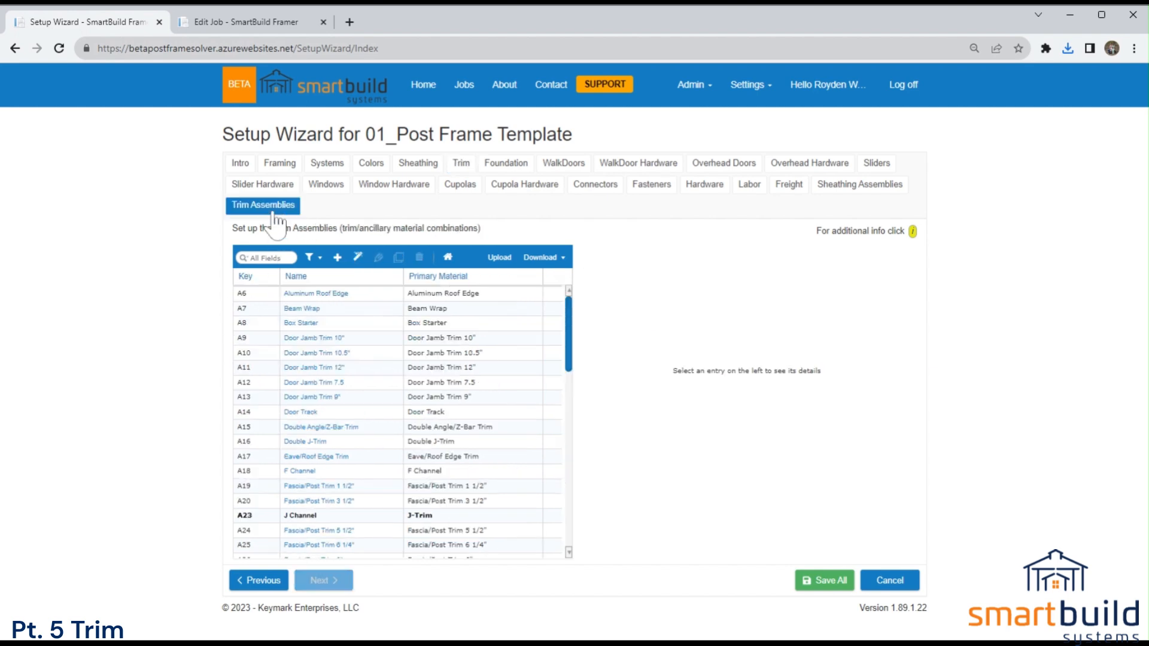
double_click(328, 311)
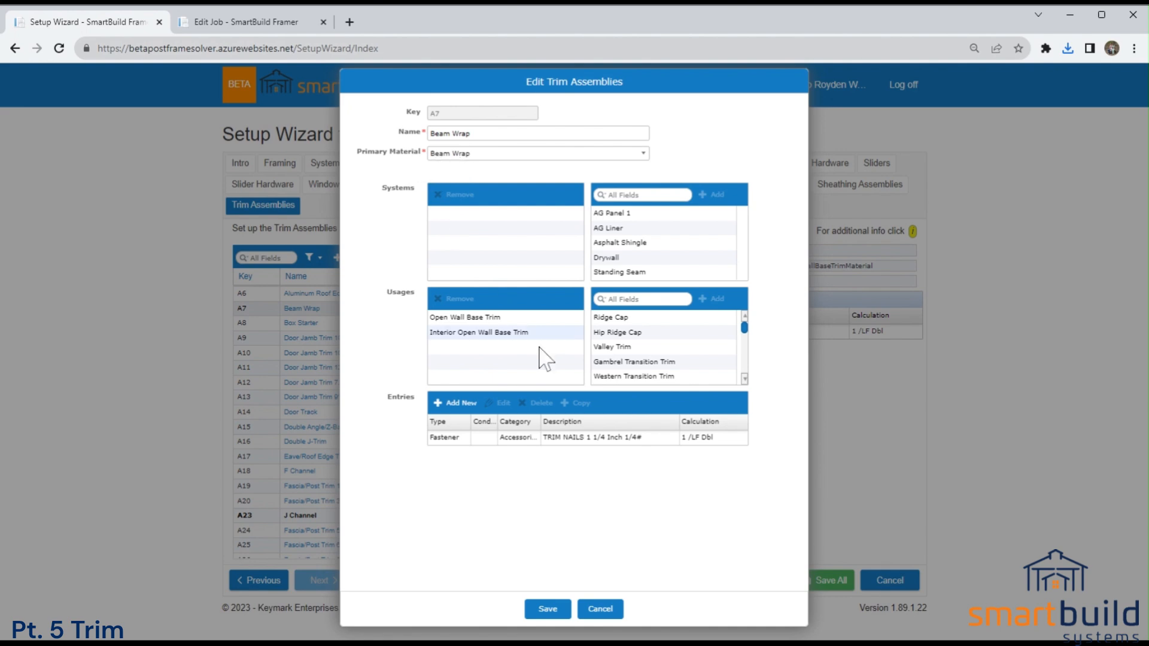
double_click(567, 440)
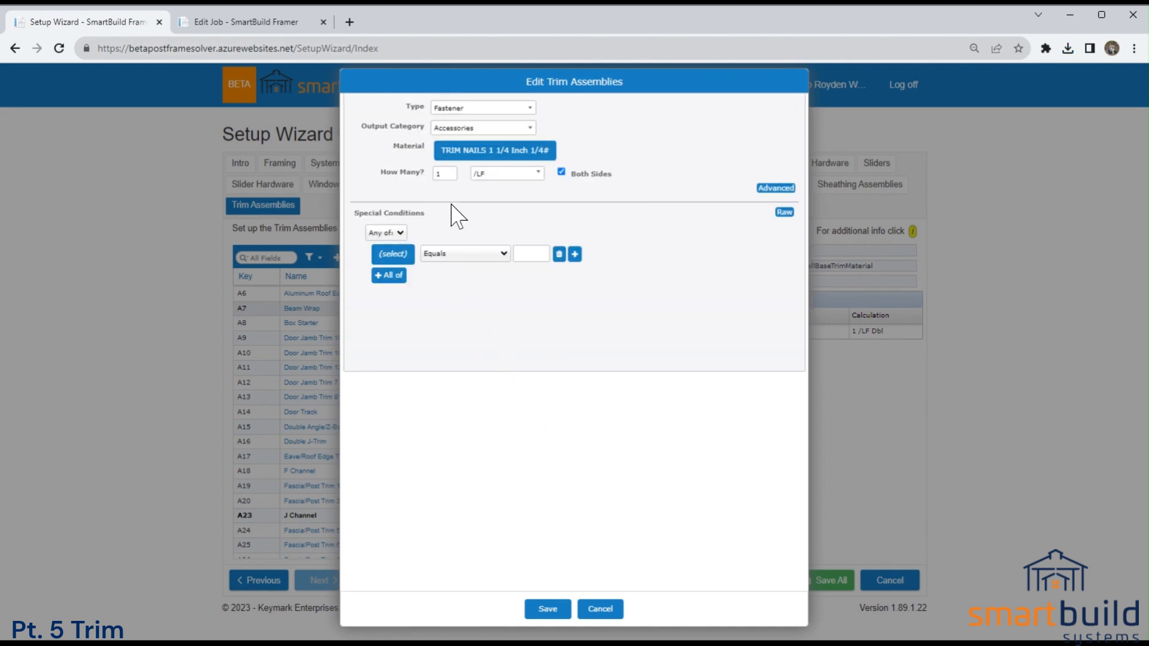
Close the Beam Wrap assembly without saving, check the Barn Plans job and return to the Setup Wizard.
click(598, 609)
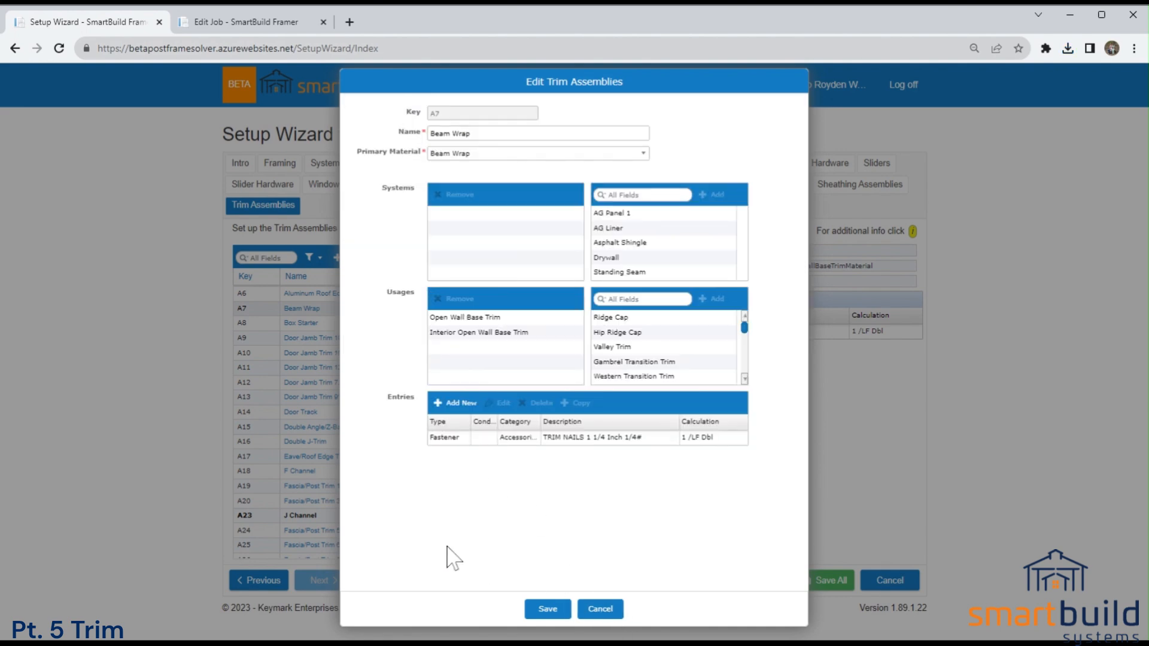
click(600, 609)
scroll(361, 481, down, 5)
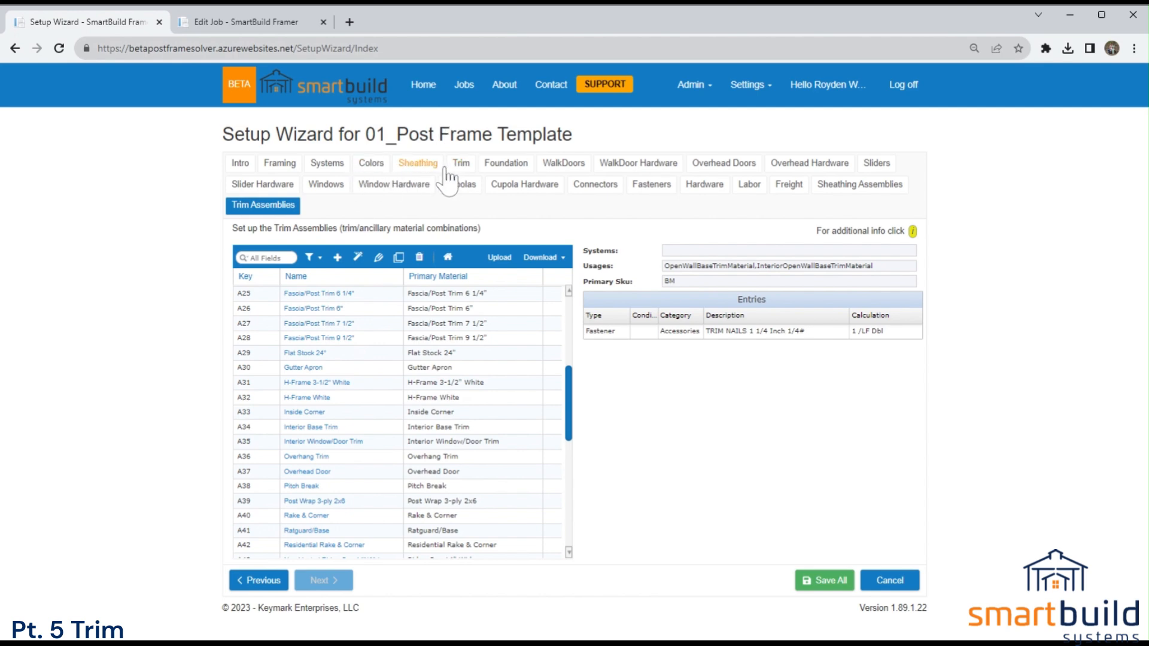
click(247, 23)
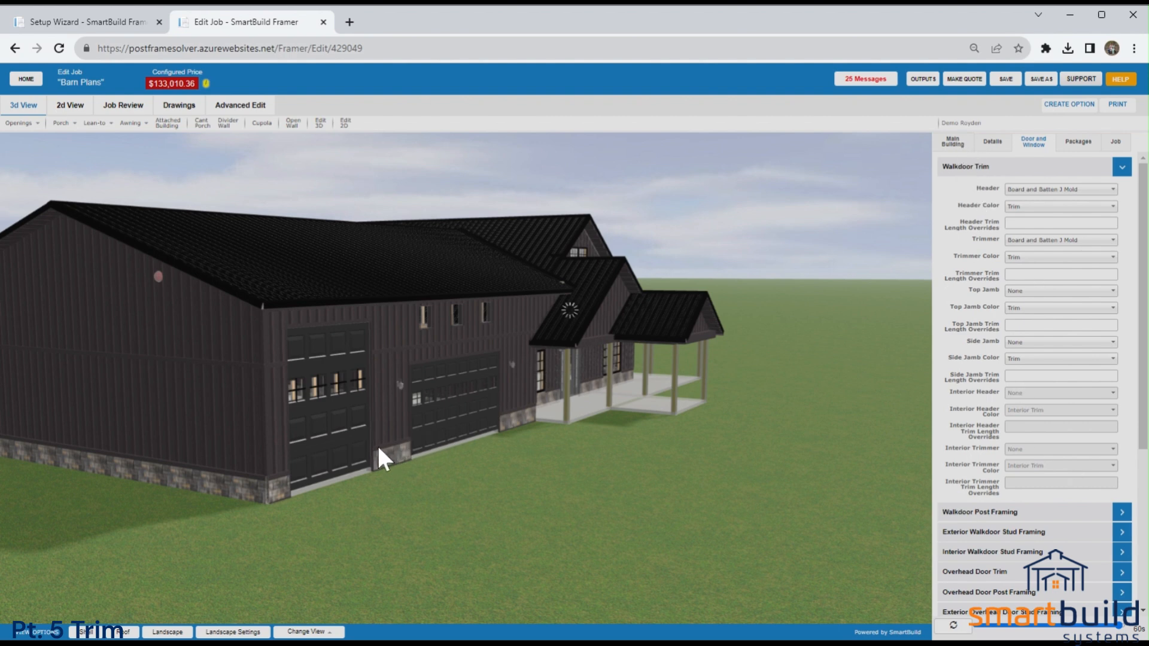
click(87, 21)
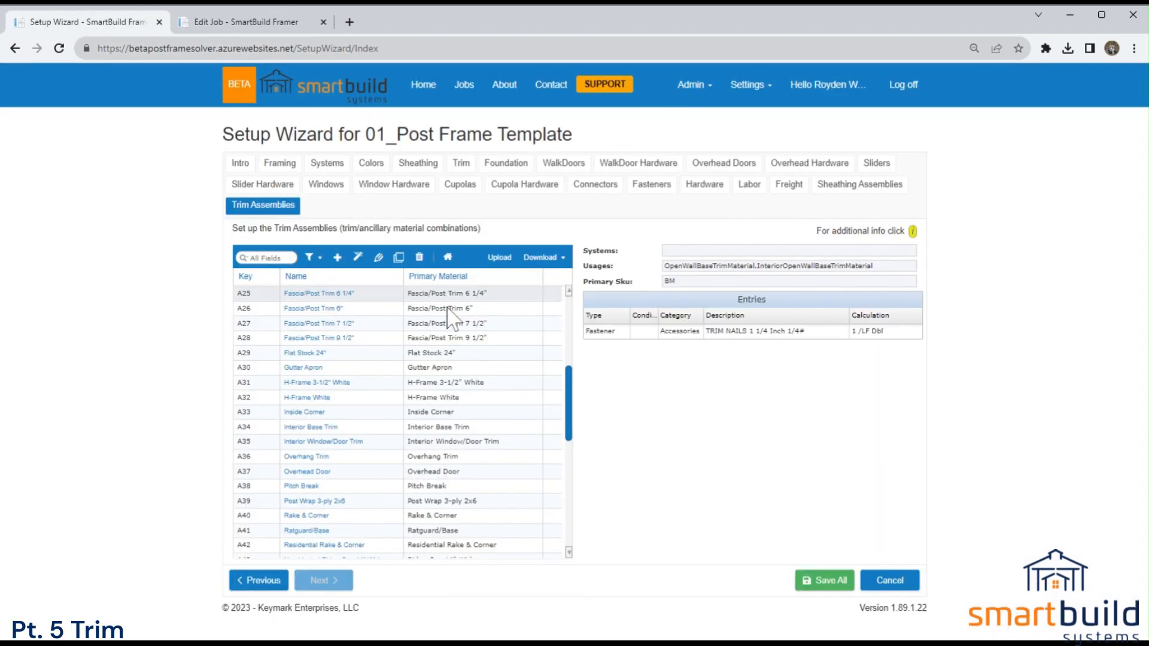
View the Gutter Apron assembly's usages and available systems, highlight AG Panel 1 and close the assembly without saving.
click(307, 369)
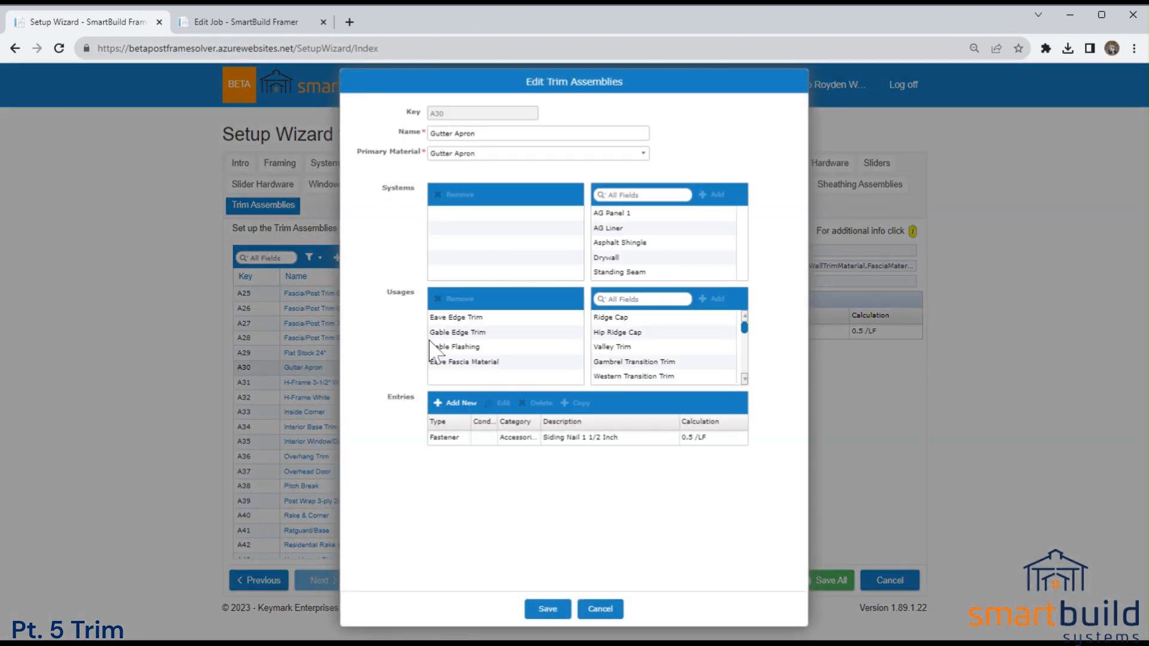
click(613, 214)
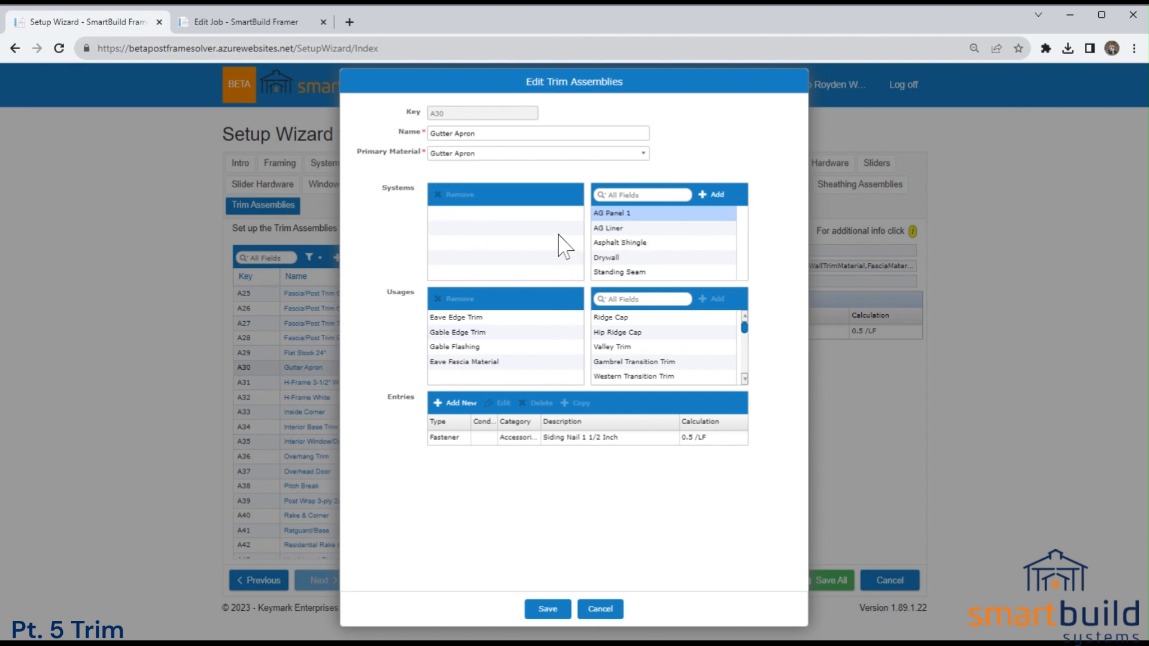
click(601, 609)
Look through the remaining trim assemblies, view the usages of Ratguard/Base and close it without saving.
scroll(358, 450, down, 1)
scroll(358, 450, down, 4)
scroll(358, 455, down, 2)
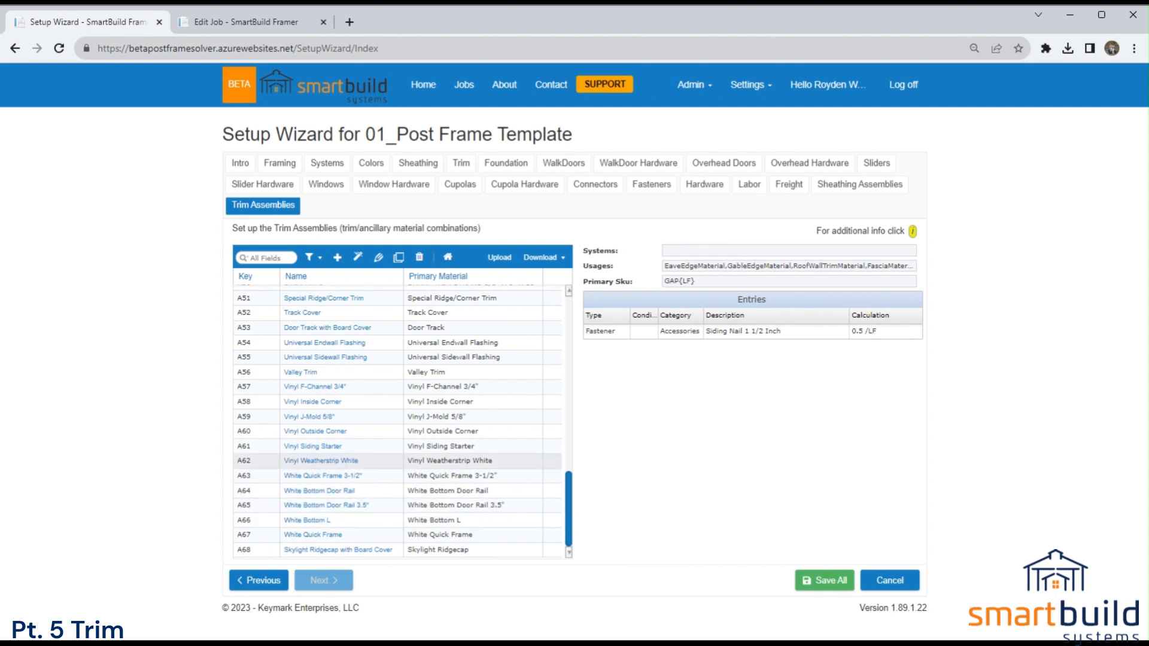
scroll(345, 472, up, 4)
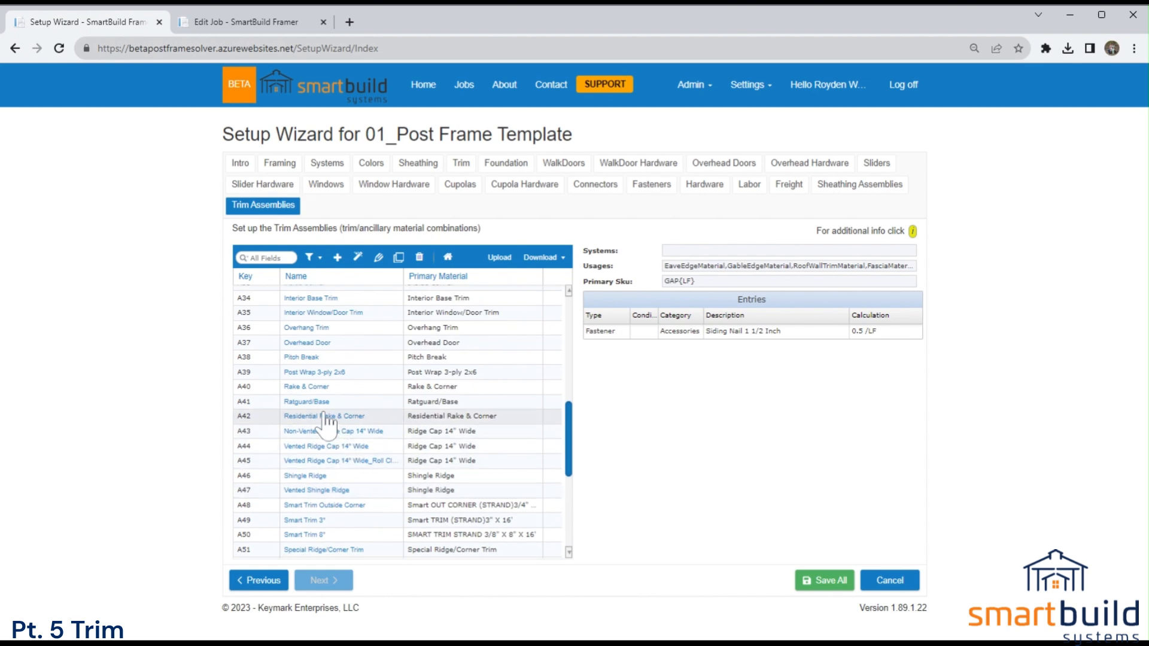
click(304, 401)
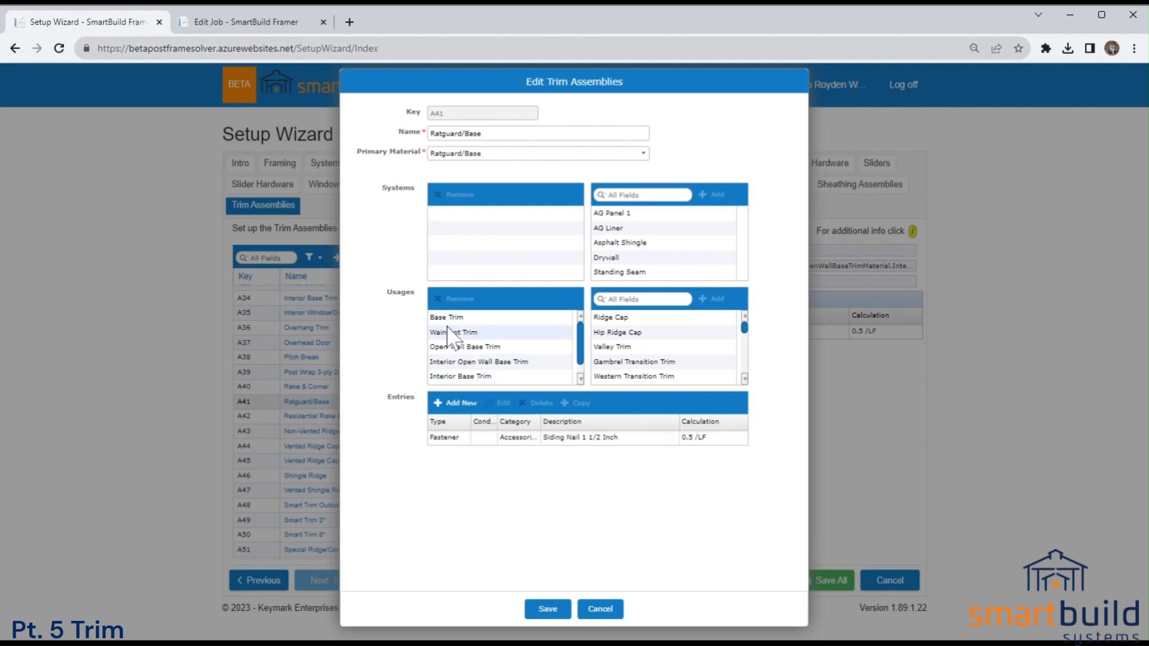
click(598, 609)
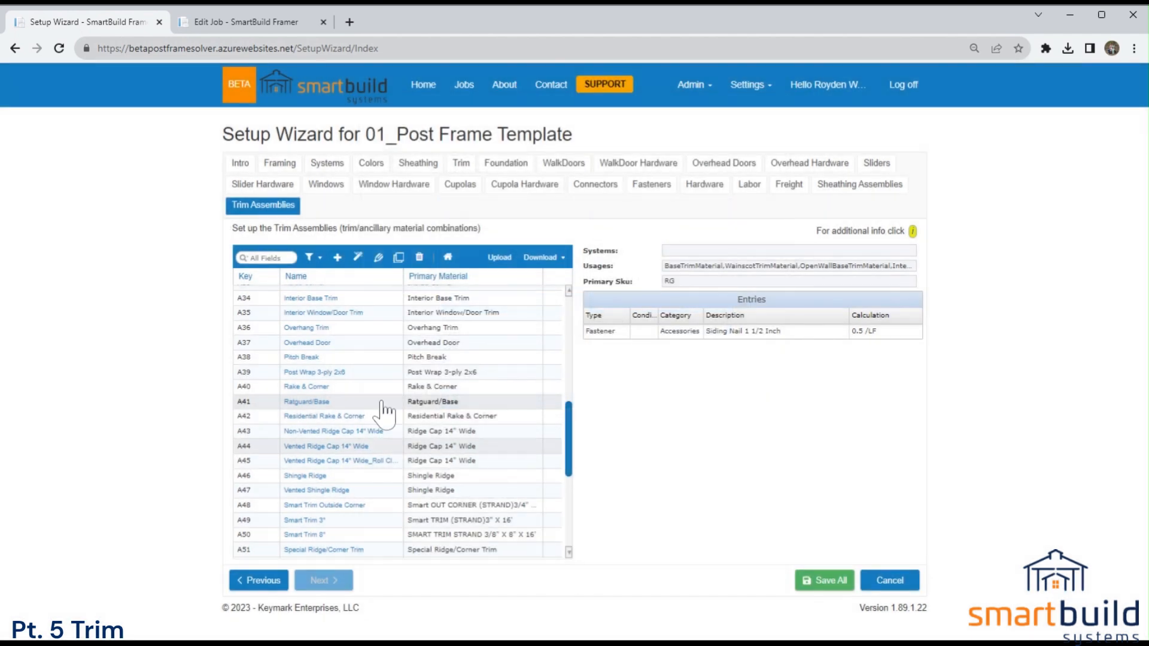
Switch to the Barn Plans job and display the main building's product systems.
click(247, 22)
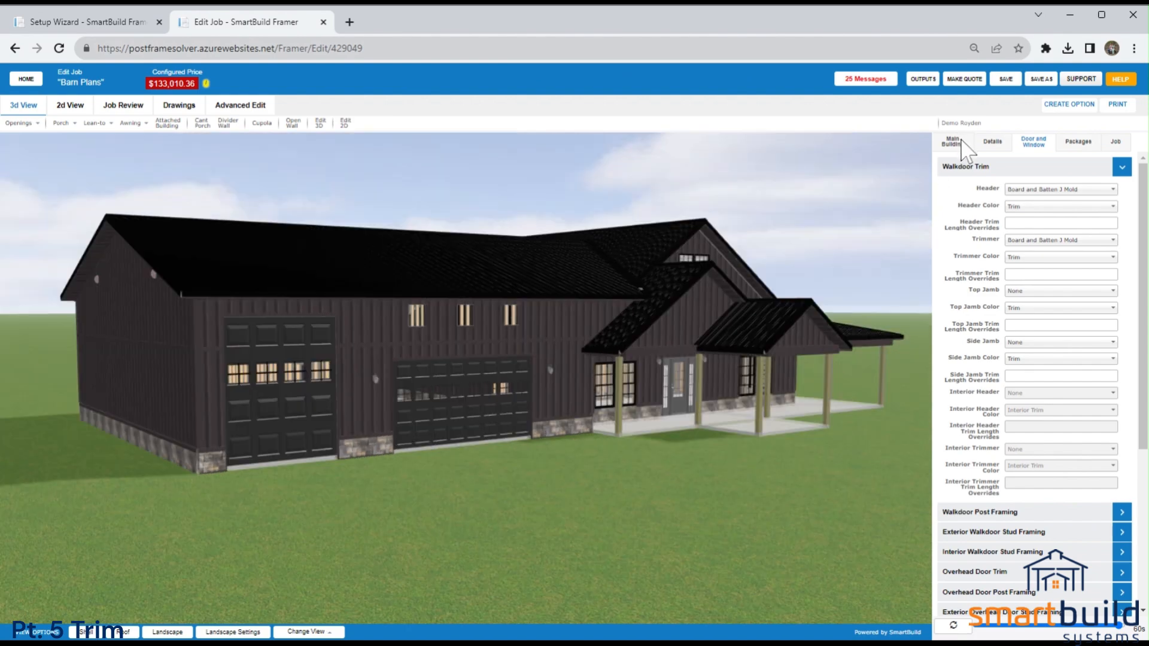
click(961, 142)
click(963, 207)
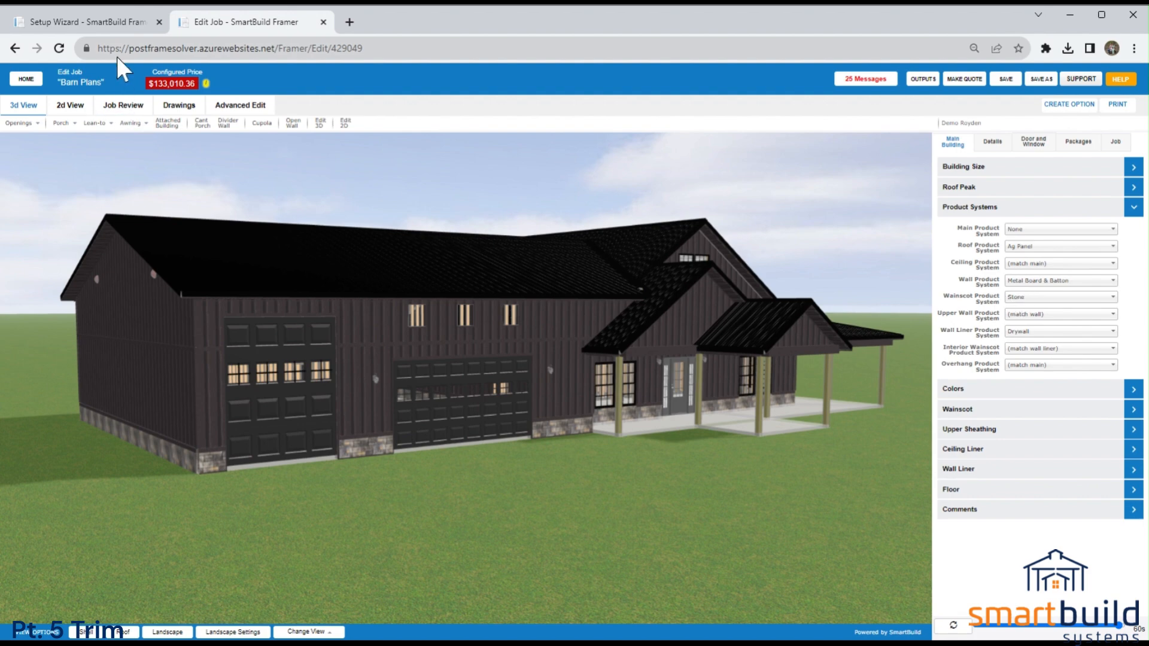
Go back to the template's settings and open the AG Panel 1 product system with its Trim materials listed.
click(105, 27)
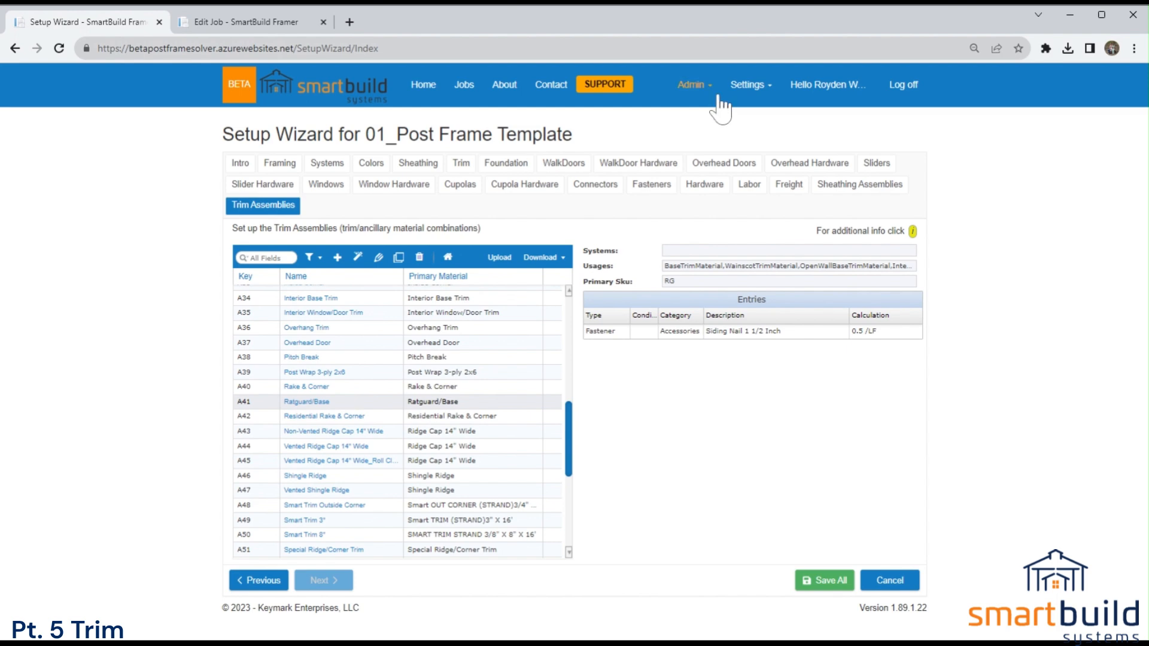
click(747, 84)
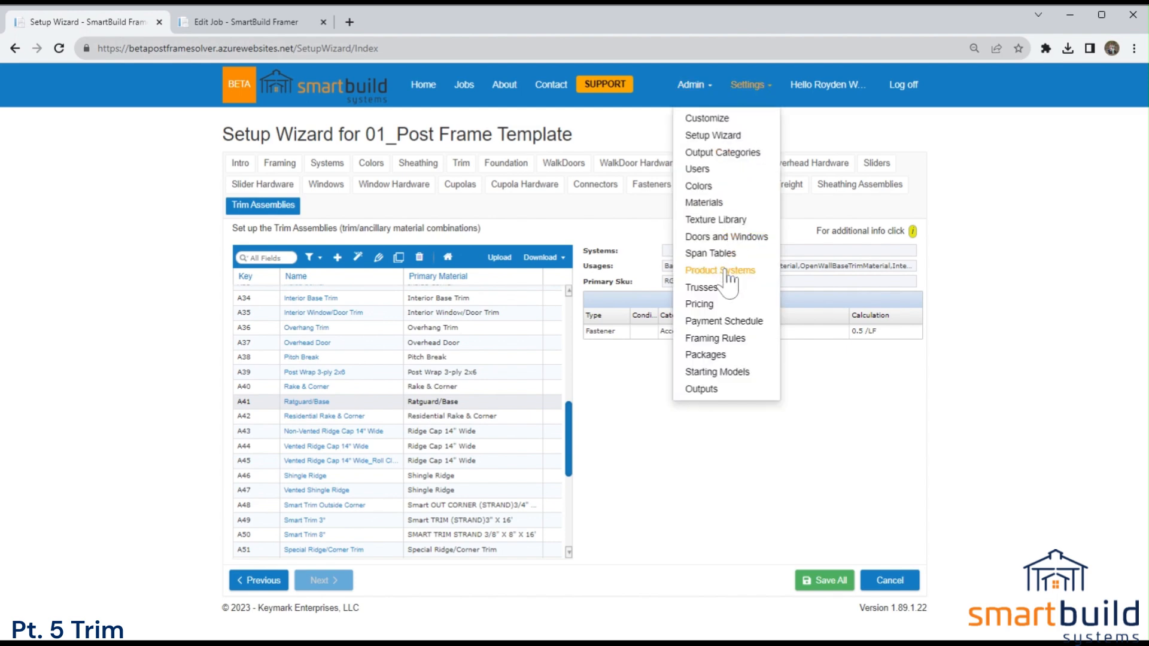
click(679, 153)
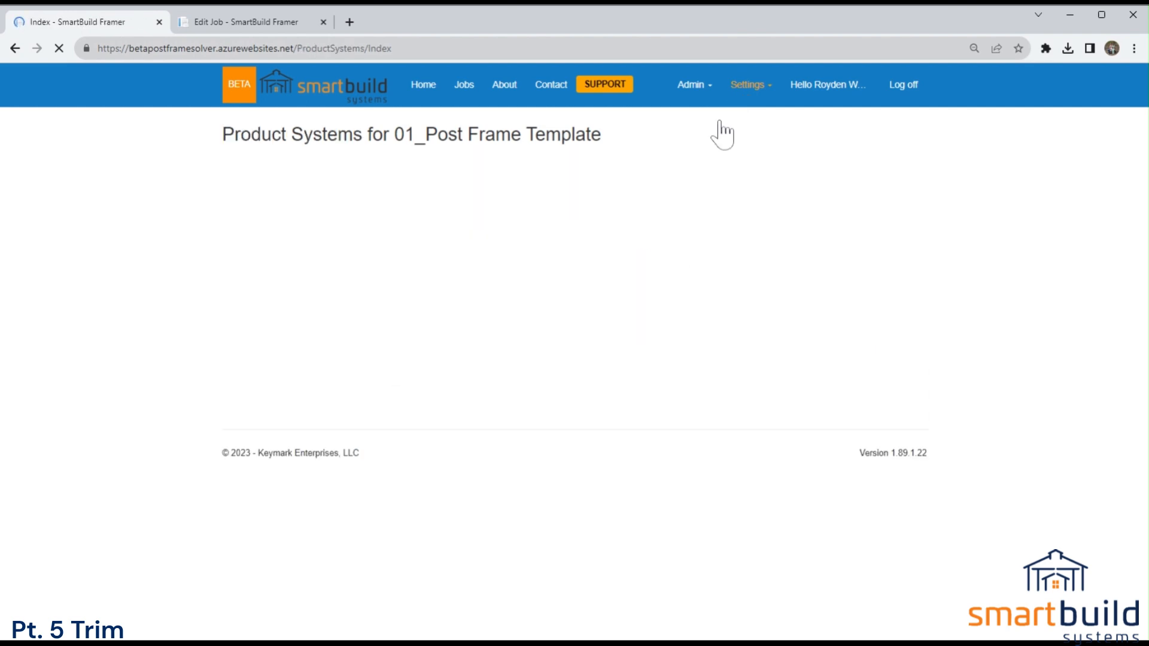
double_click(350, 202)
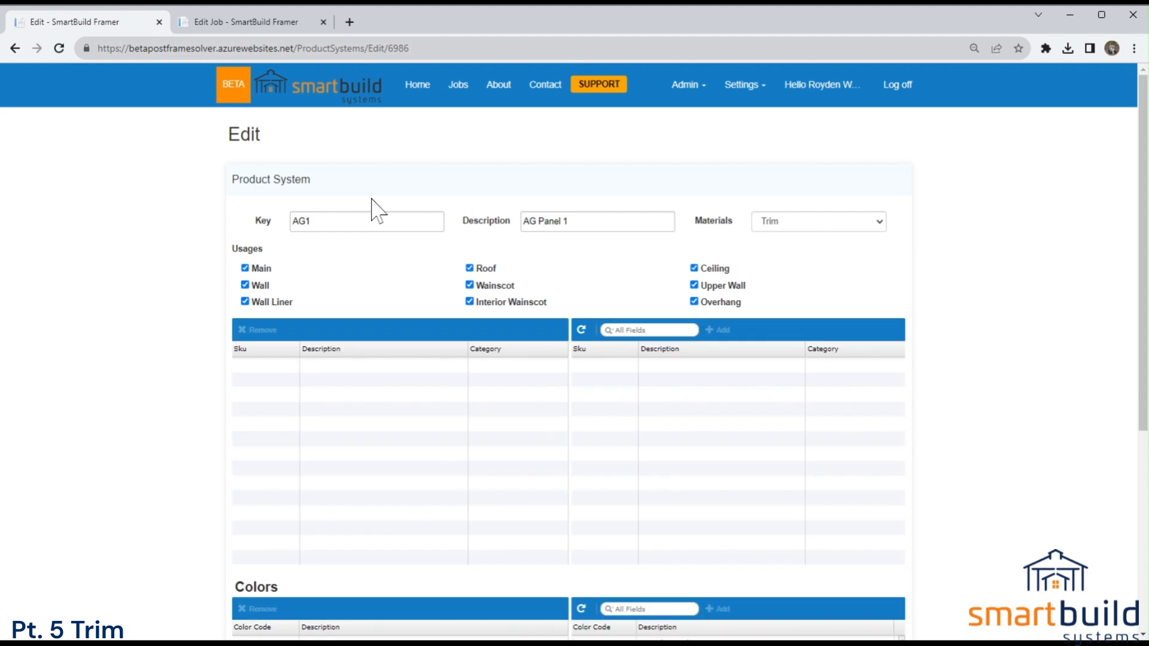
click(787, 227)
click(708, 241)
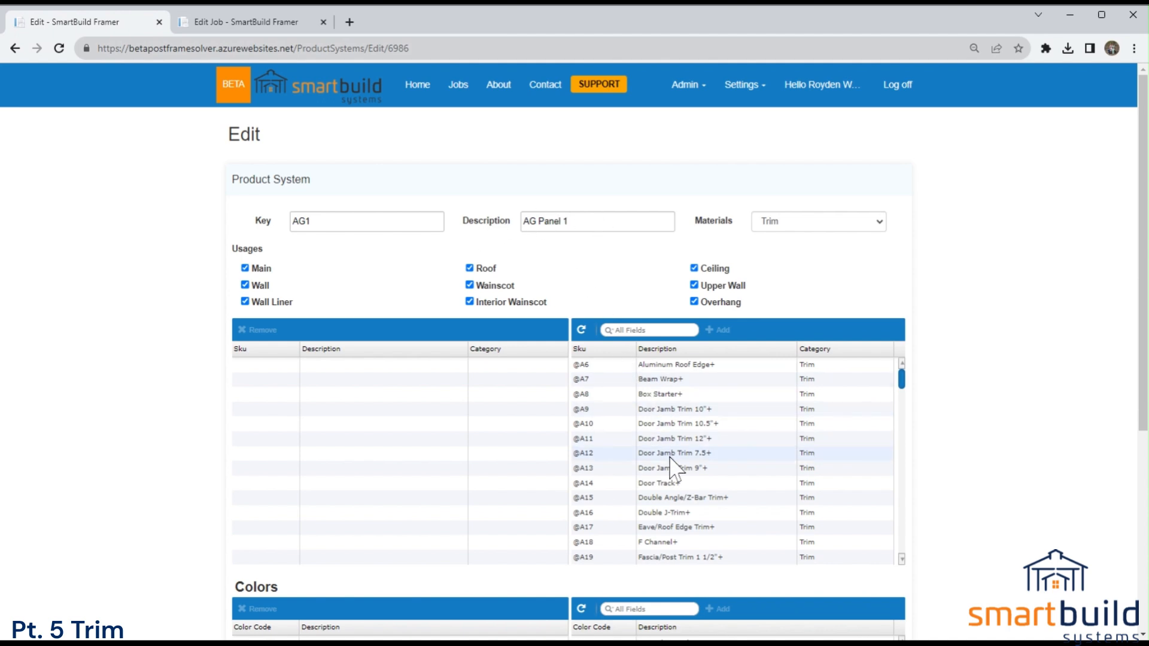
Add the nine trim assemblies from Door Jamb Trim 10"+ through Eave/Roof Edge Trim+ to the AG Panel 1 product system.
drag(567, 220, 523, 221)
drag(681, 410, 692, 529)
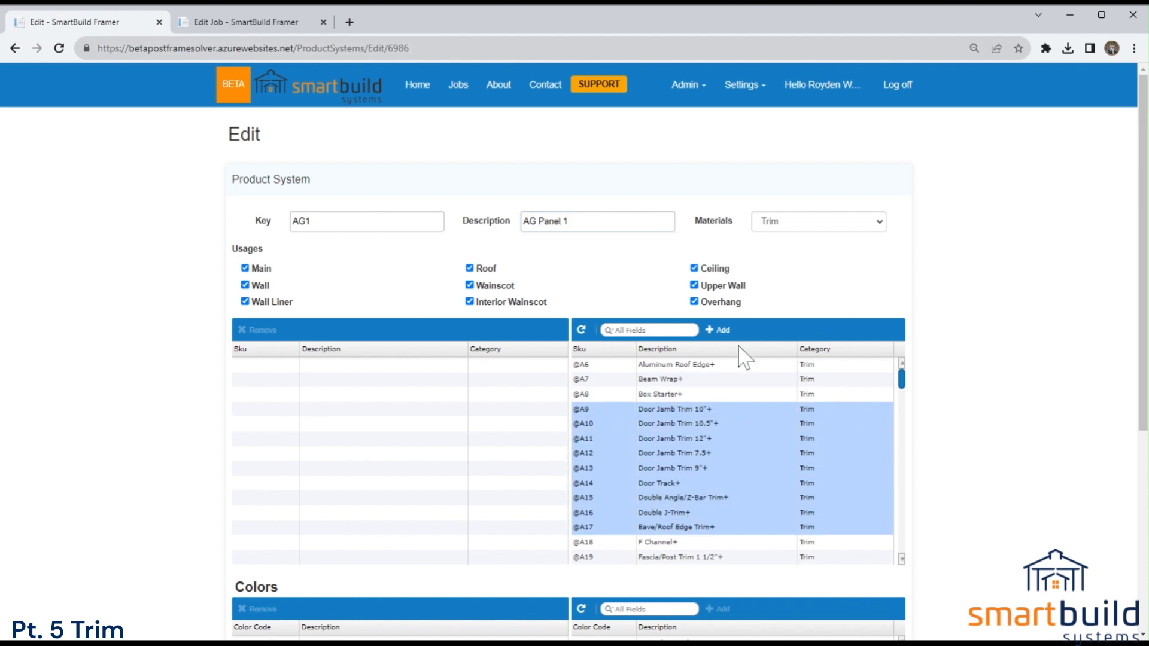
click(717, 330)
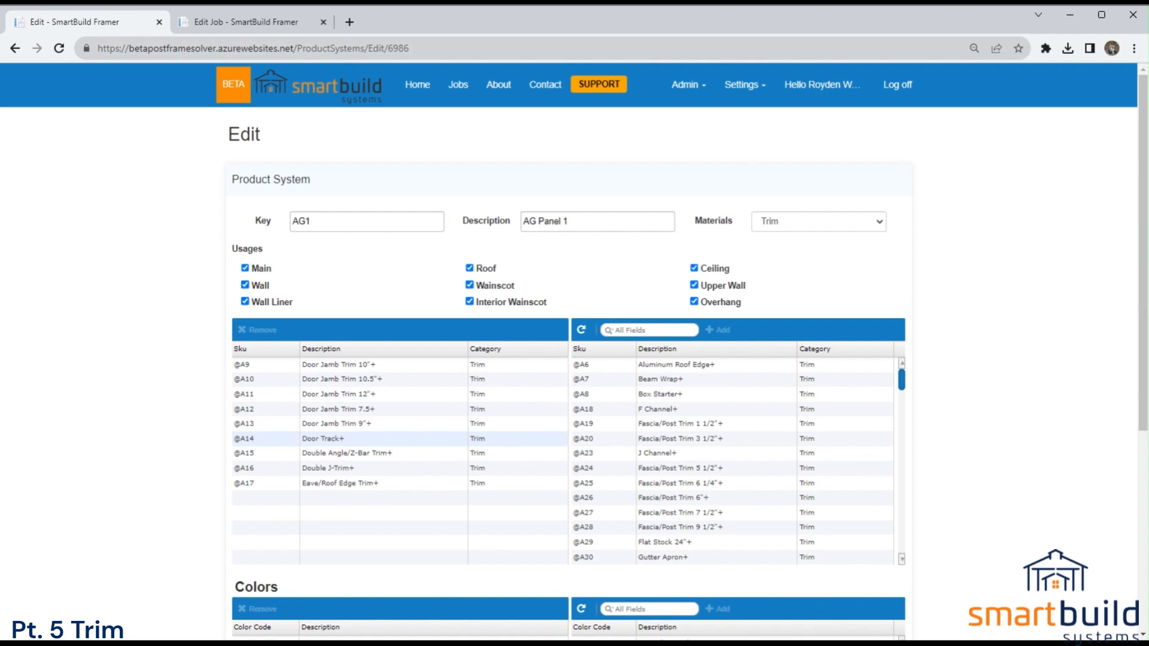
Examine the trims still available for AG Panel 1 and compare them with the product systems in the Barn Plans job.
drag(902, 388, 910, 478)
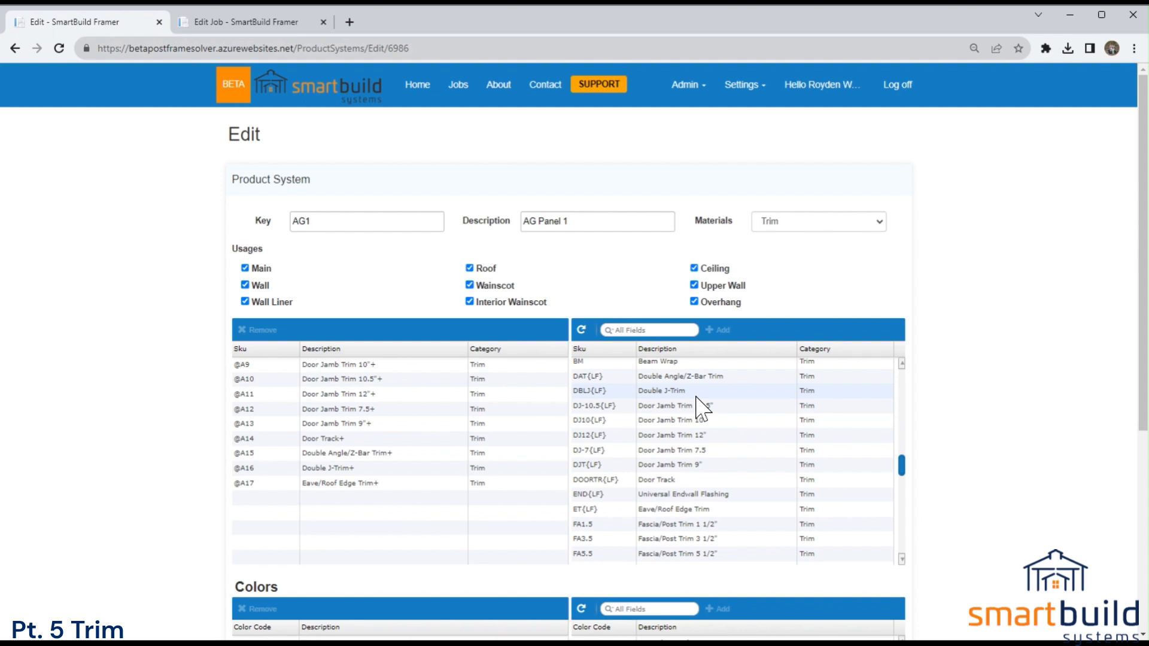
mouse_move(903, 479)
mouse_down()
mouse_move(911, 461)
mouse_move(915, 477)
mouse_up()
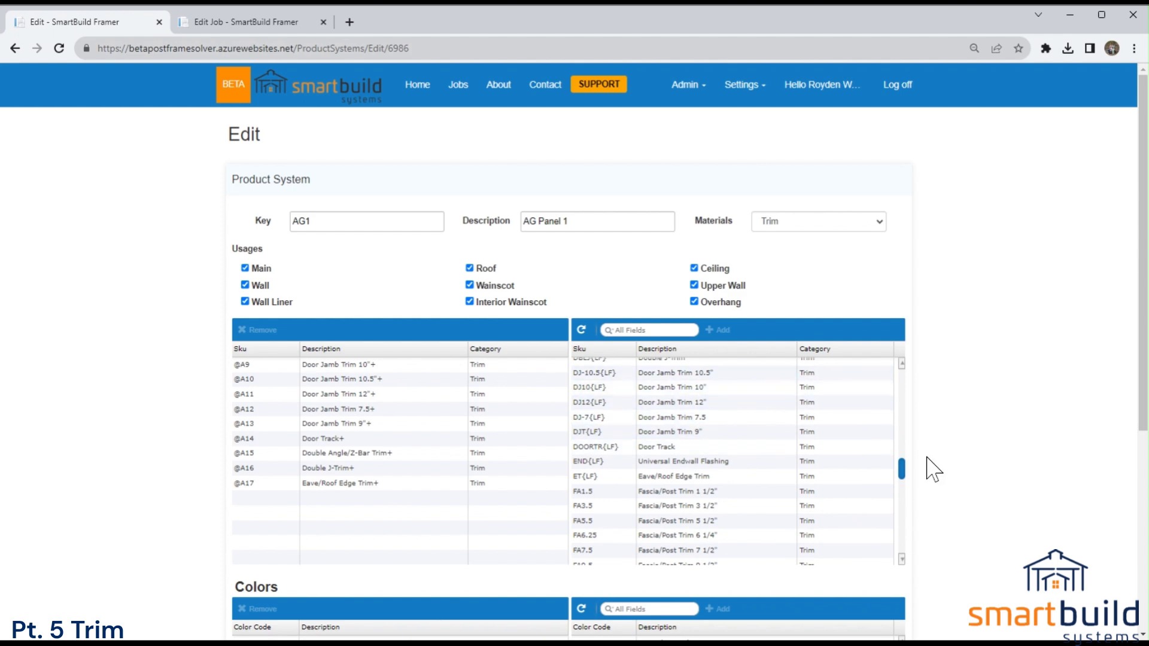
drag(906, 475, 908, 495)
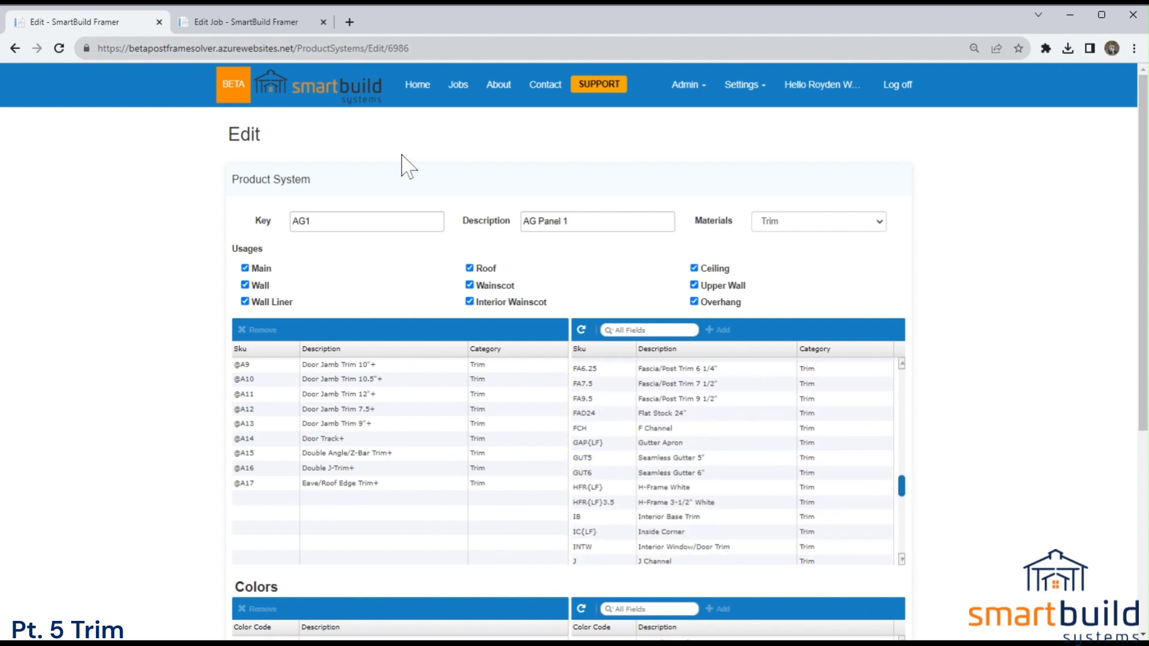
click(264, 24)
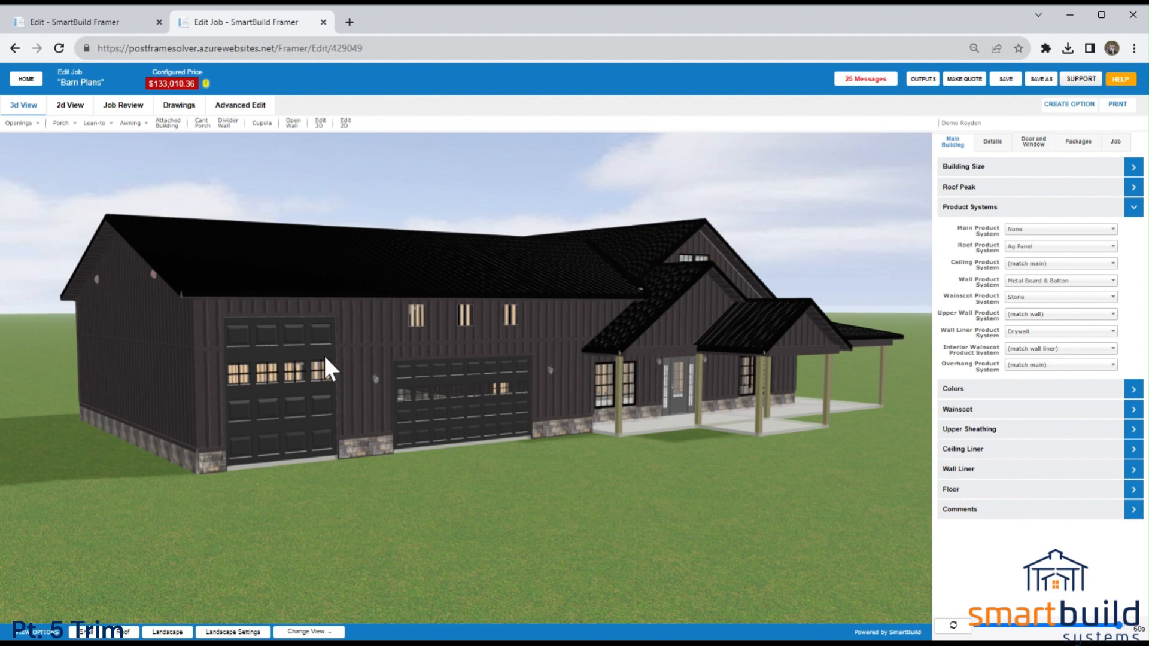
click(89, 22)
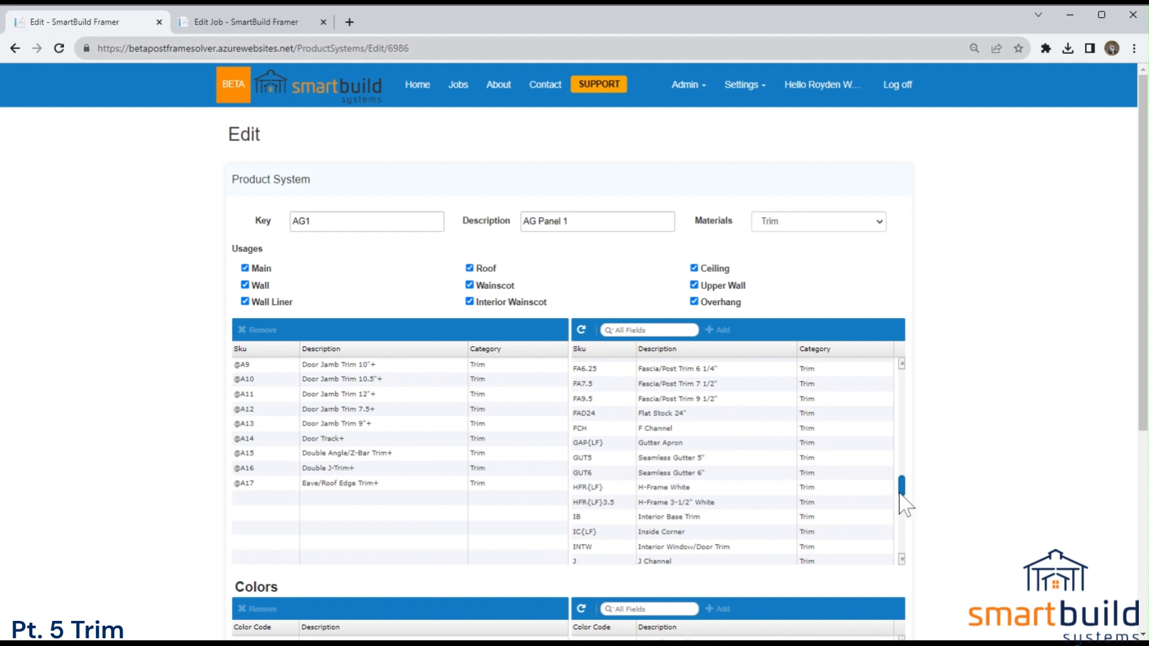
drag(905, 490, 906, 507)
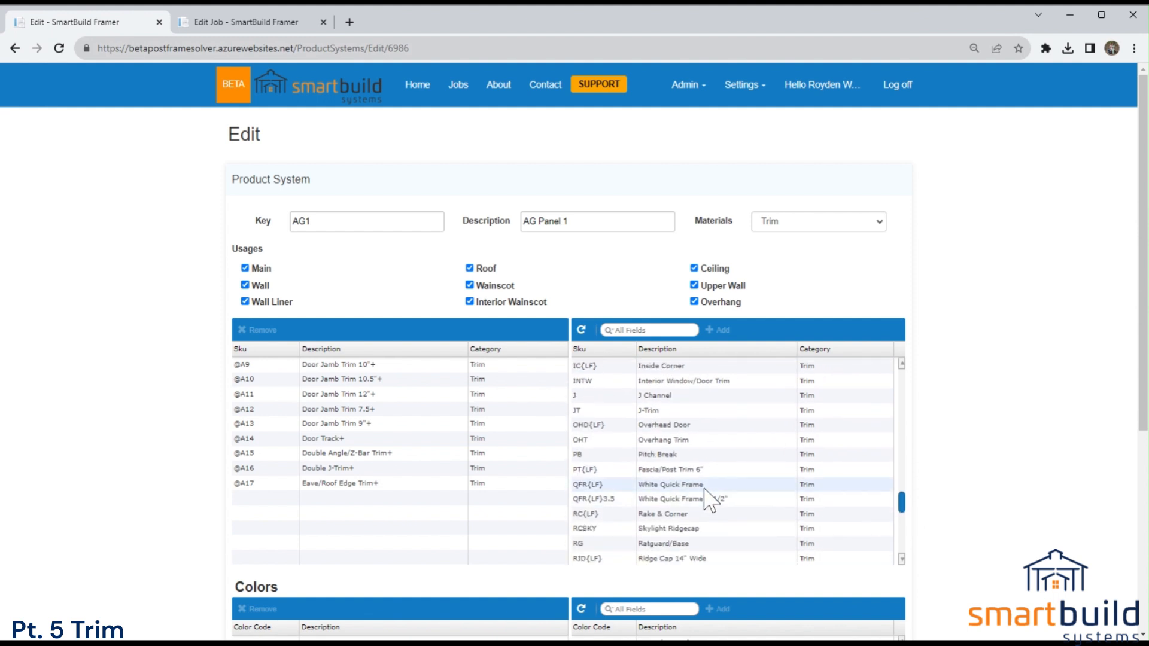
scroll(906, 529, down, 3)
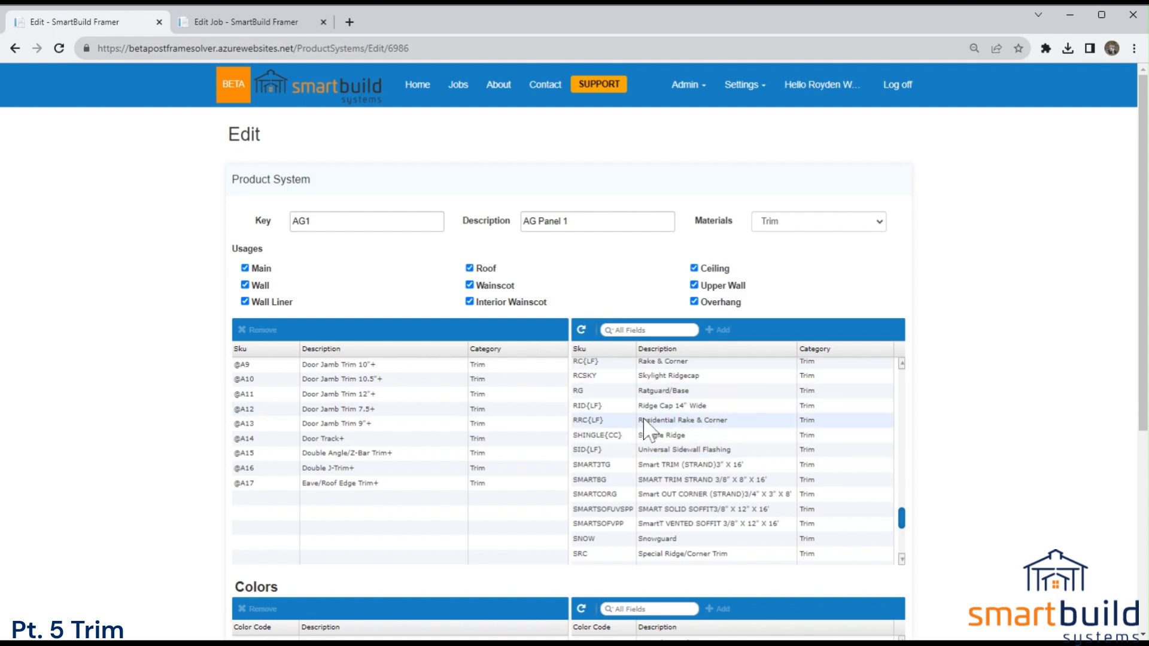
click(247, 22)
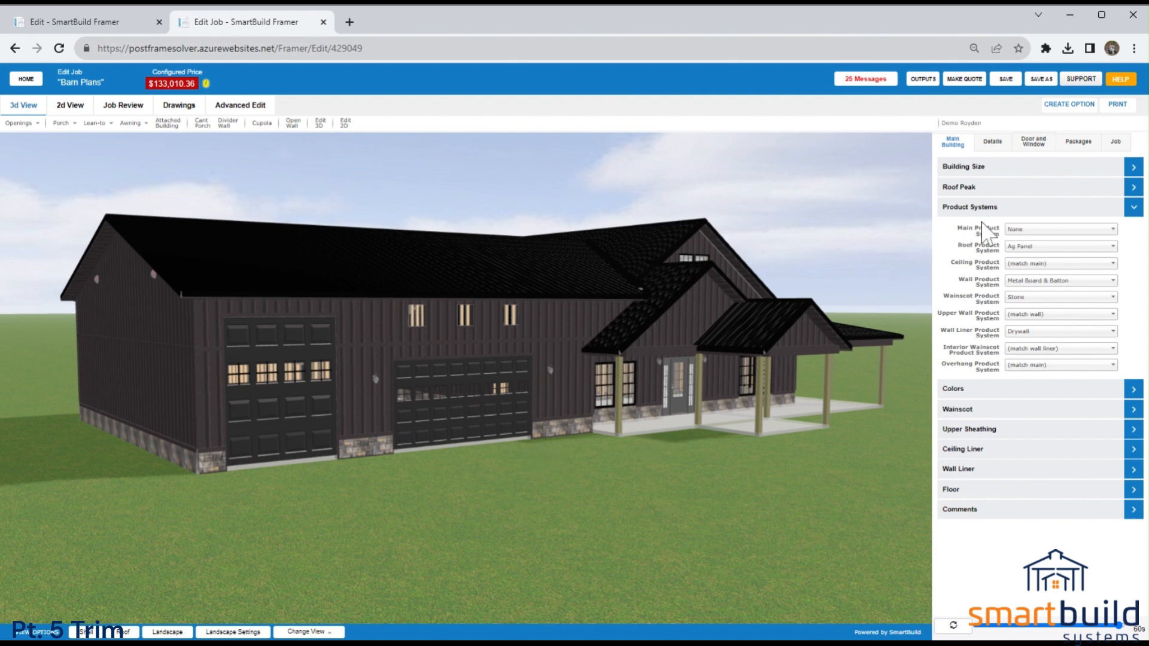
click(76, 27)
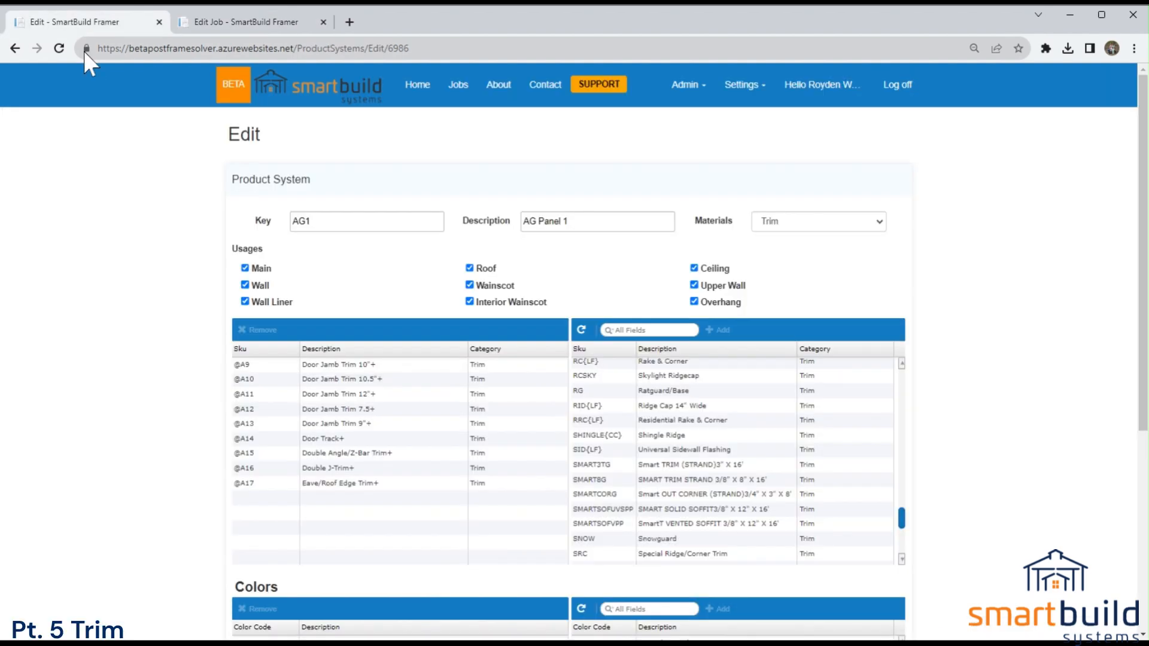
Leave the product system and reopen the Setup Wizard at the trim materials list.
click(741, 87)
click(735, 137)
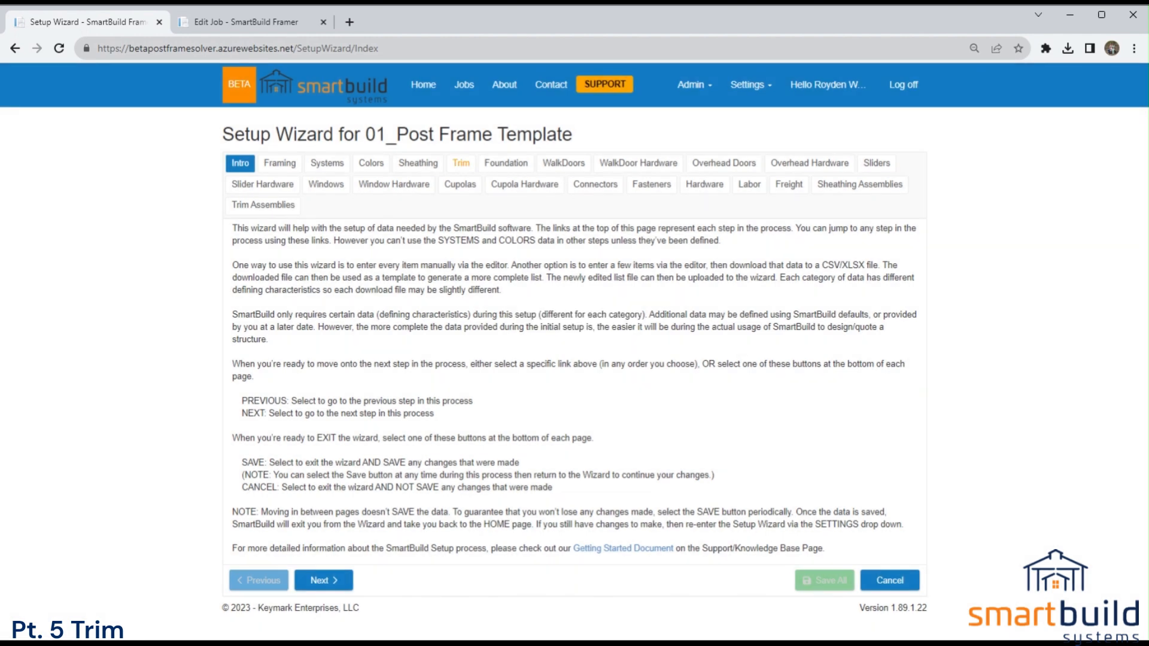
click(460, 164)
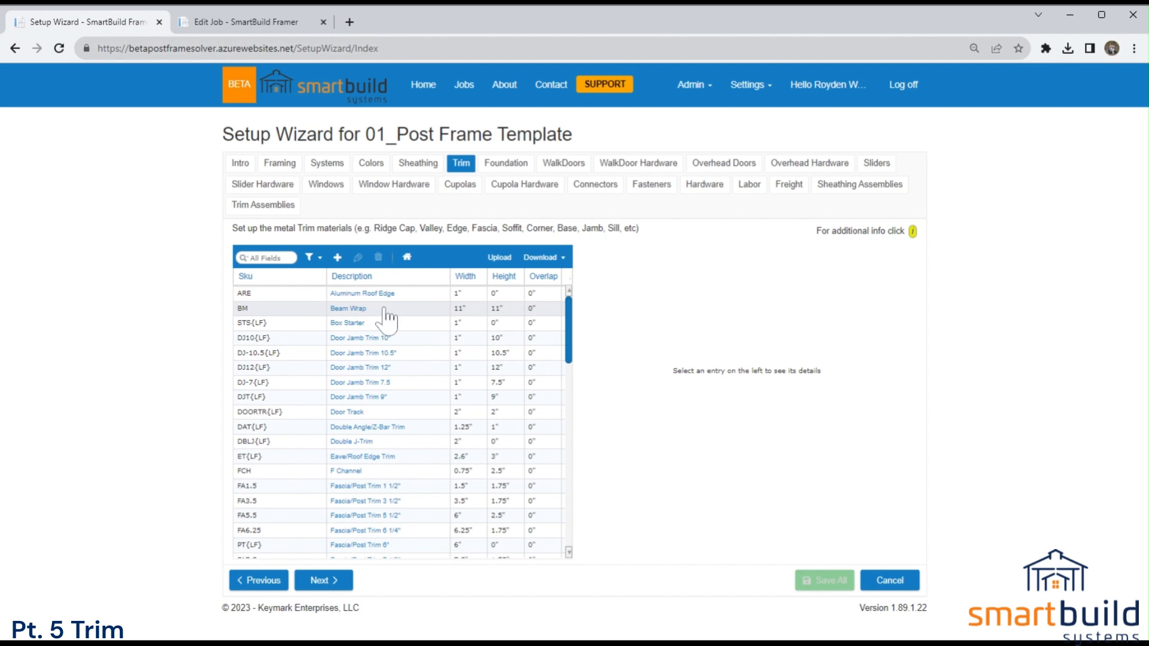
Assign the AG Liner system to the Door Jamb Trim 10" material, highlight its Sku and discard the edit.
click(395, 338)
double_click(395, 340)
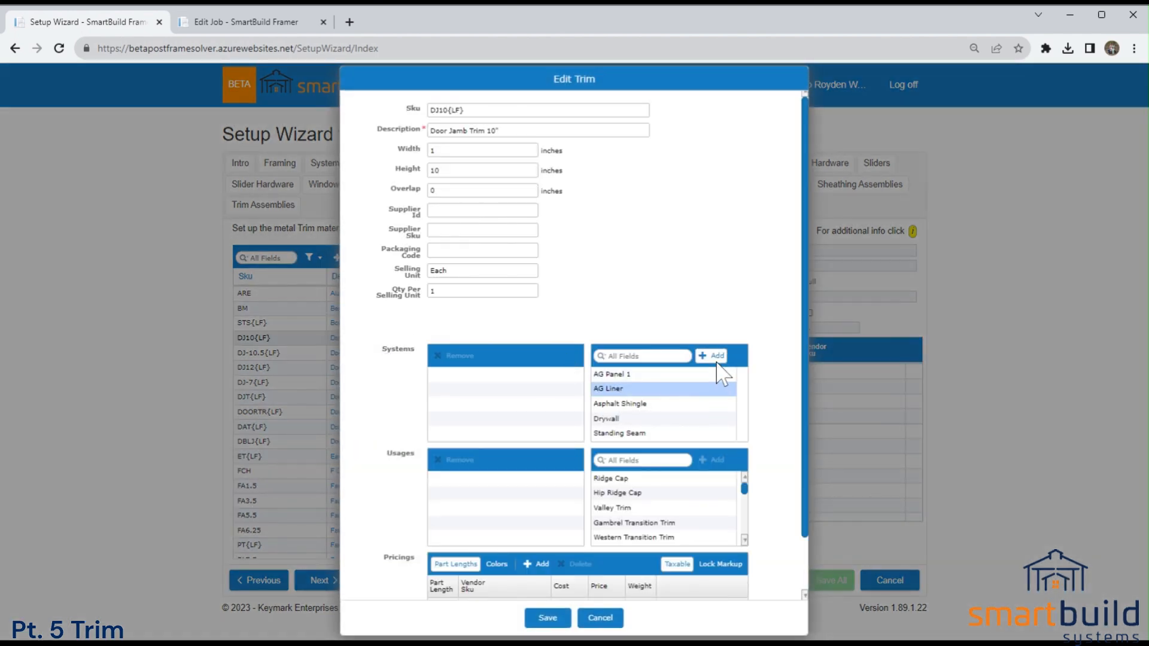
click(713, 356)
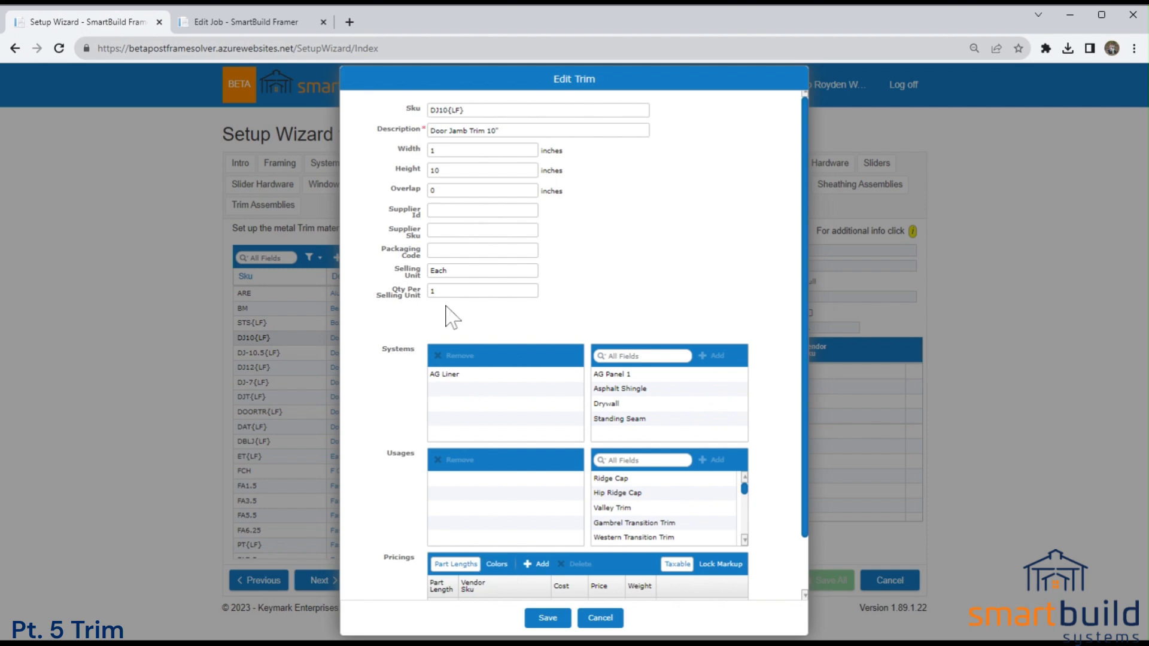
drag(469, 110, 423, 113)
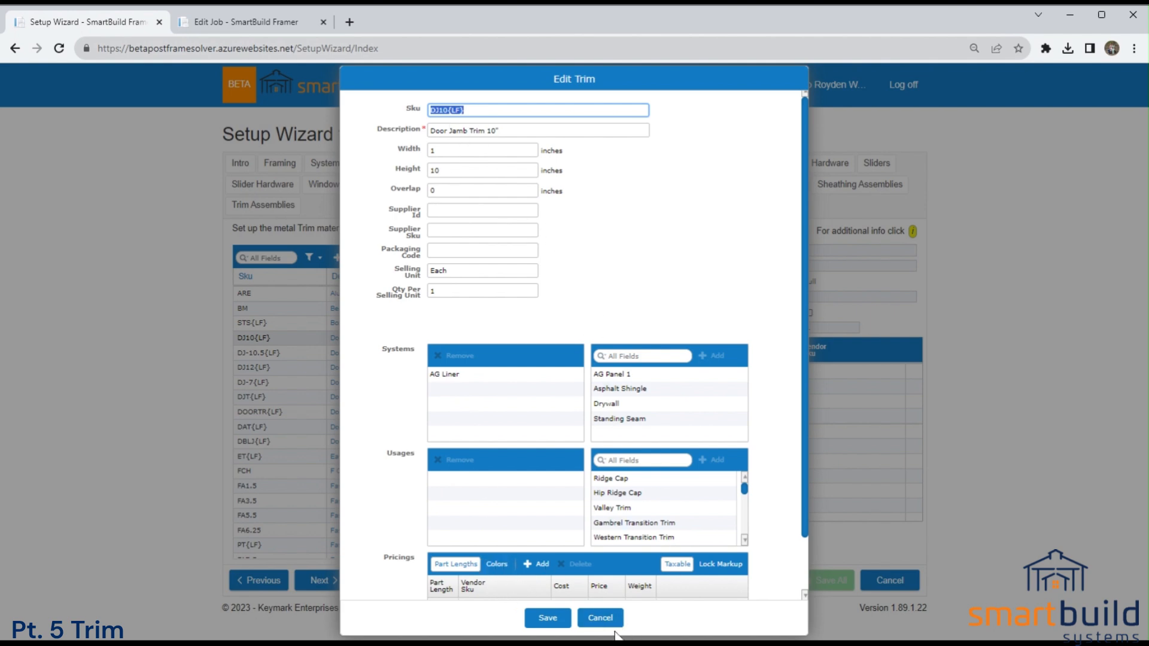
click(600, 619)
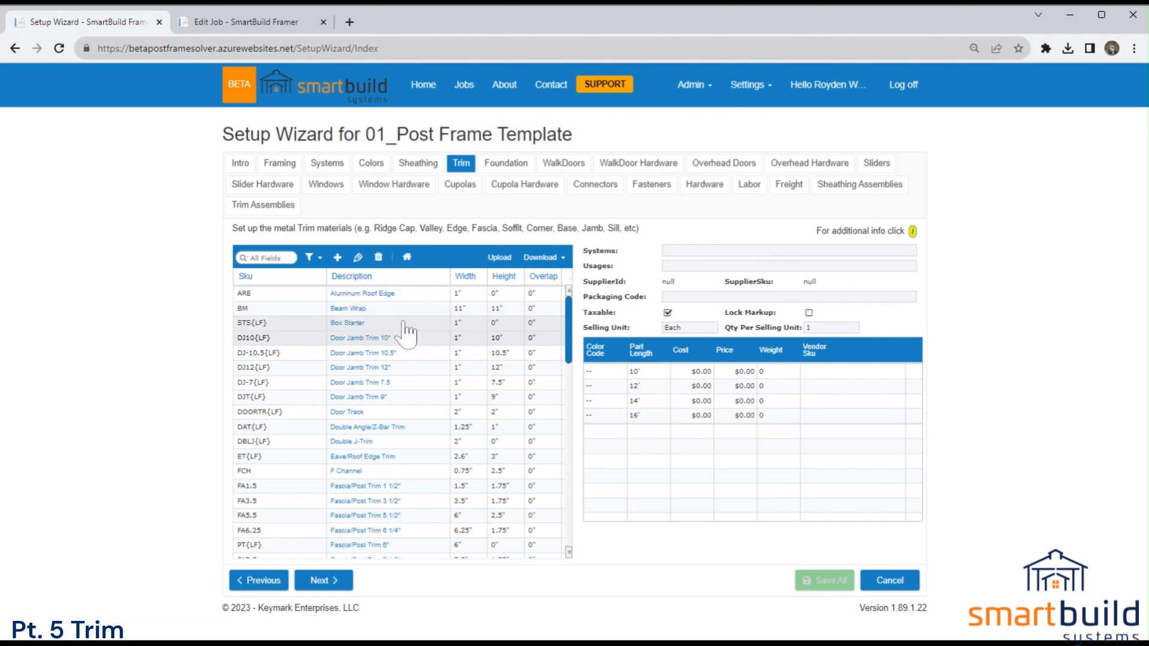